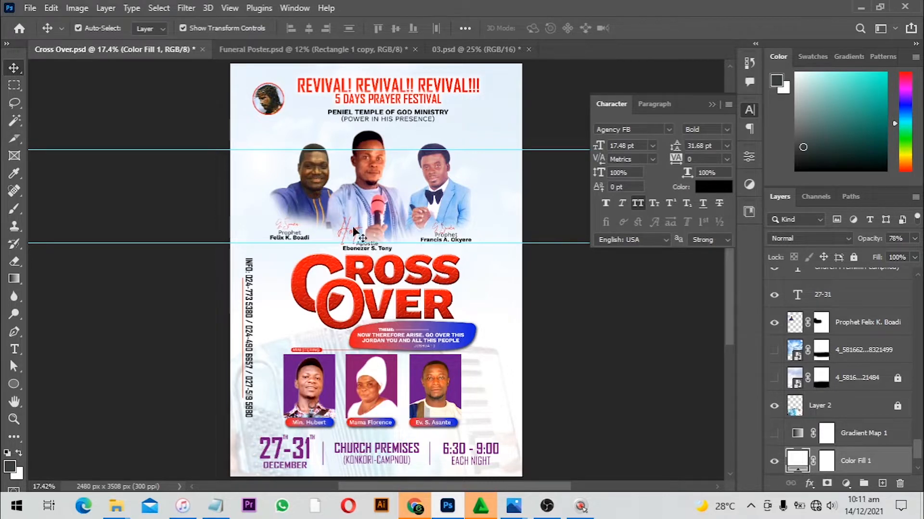
View the finished Cross Over poster mockup image, then return to the poster design
mouse_move(523, 509)
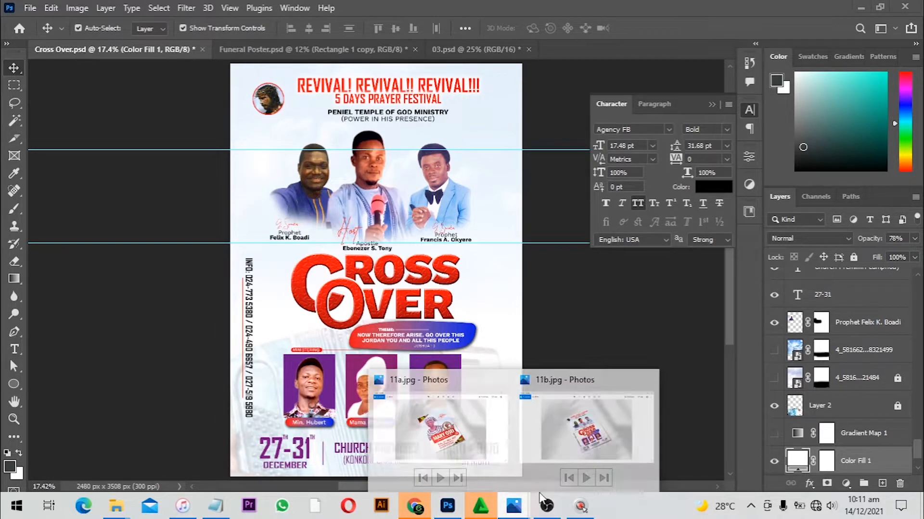
click(603, 419)
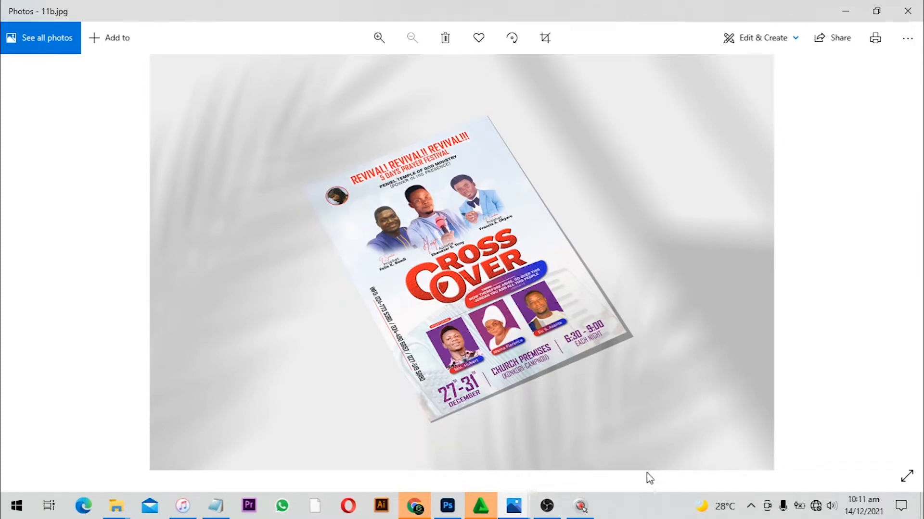
click(452, 511)
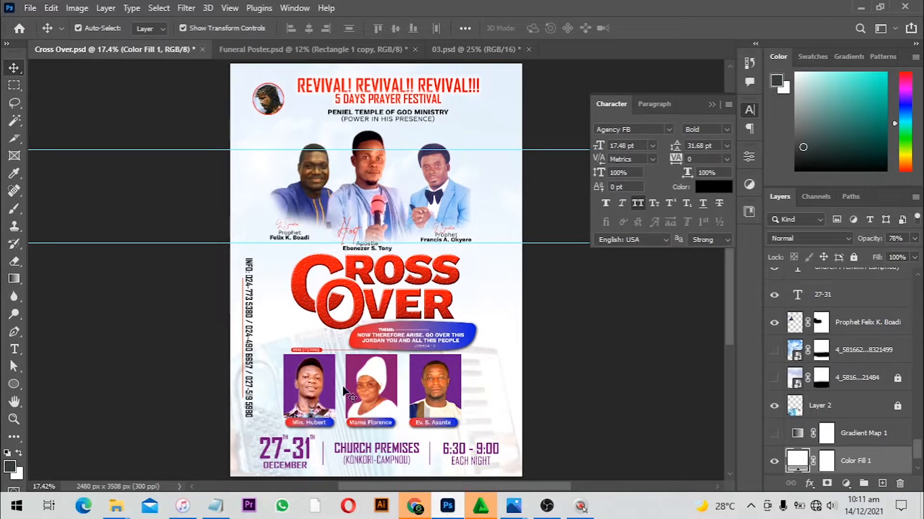
Create a new A3 document, 297 x 420 mm at 300 pixels per inch, RGB with white background
key(ctrl+n)
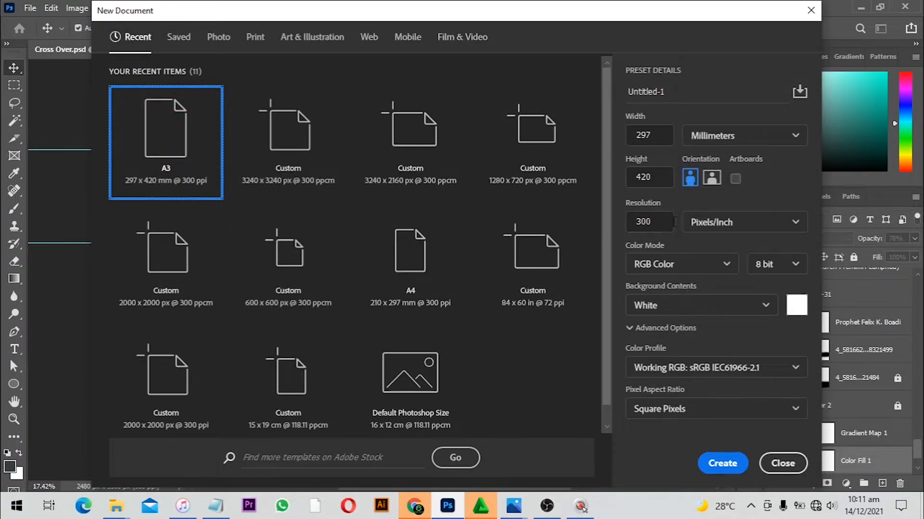
click(660, 223)
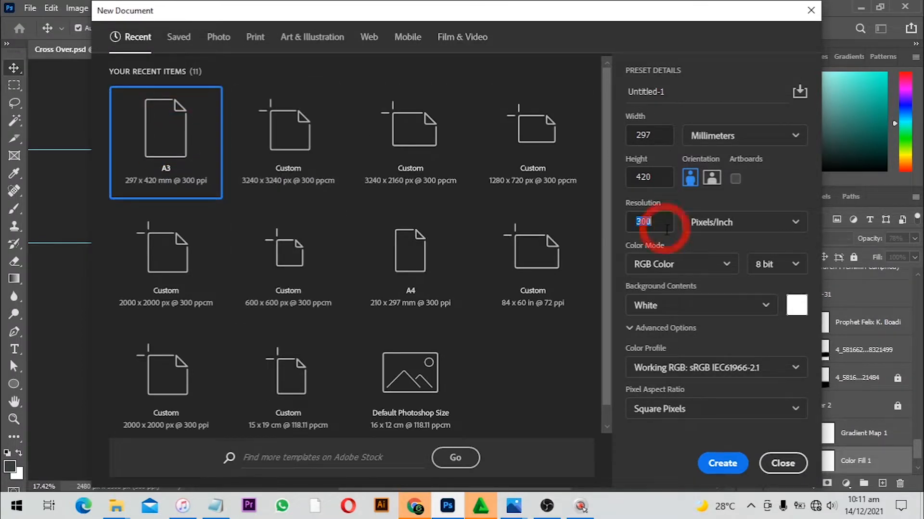
click(729, 466)
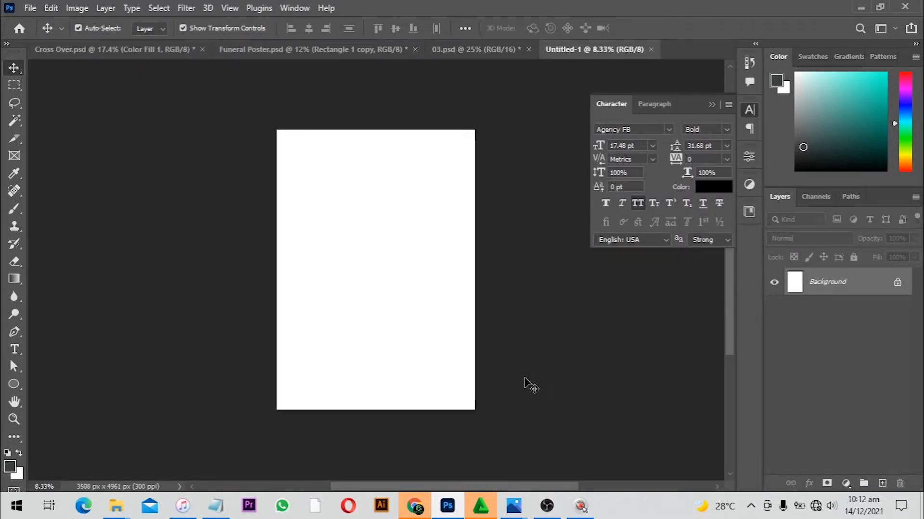
Open the funeral folder in File Explorer to locate the sky image
key(ctrl+0)
key(ctrl+minus)
key(ctrl+0)
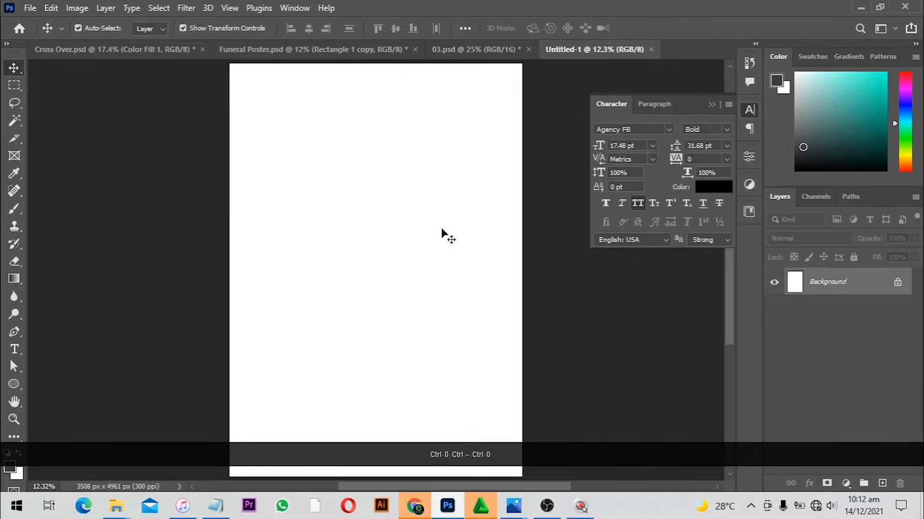
scroll(408, 188, down, 1)
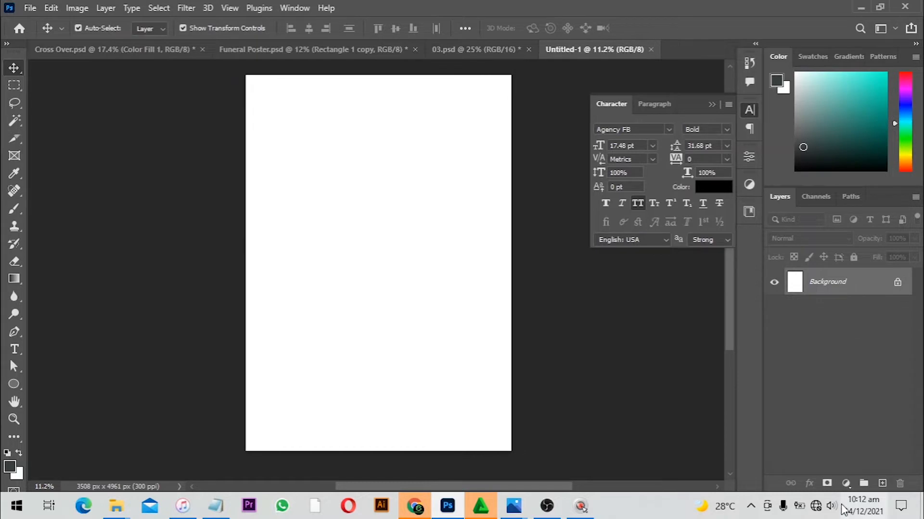
mouse_move(116, 506)
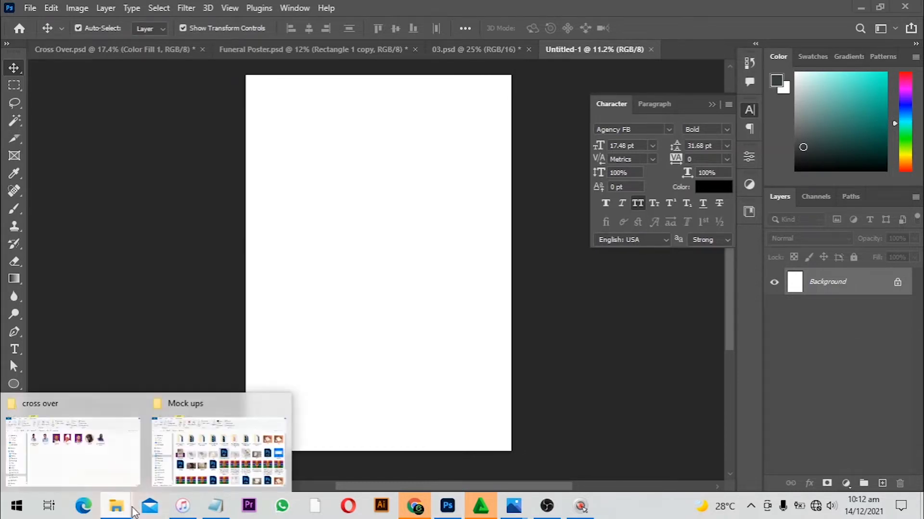
click(85, 438)
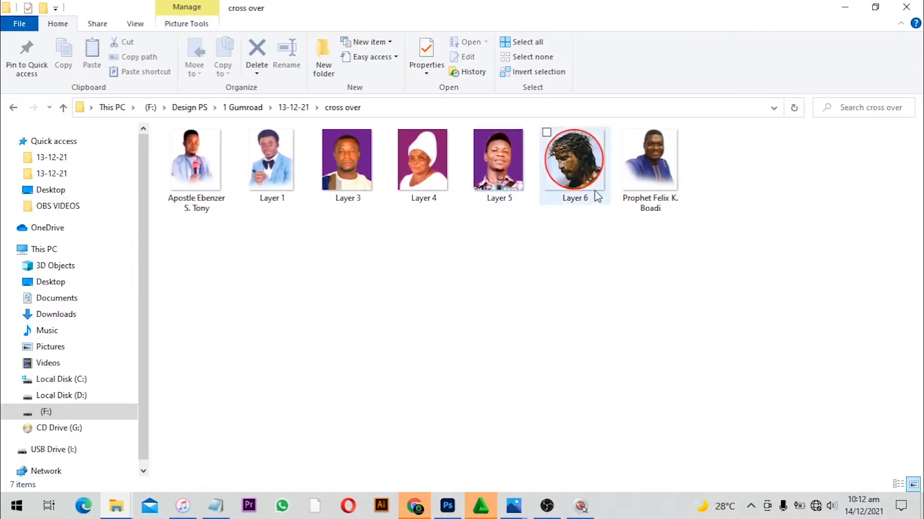
key(BackSpace)
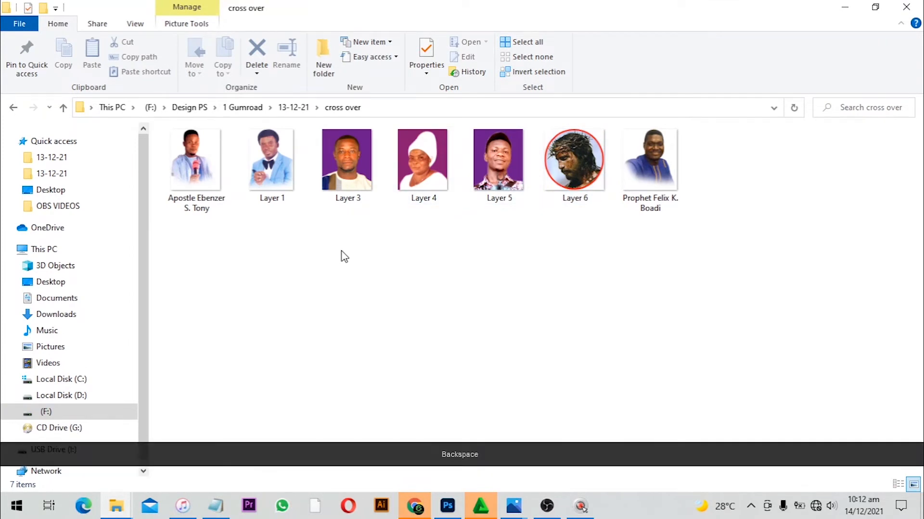
double_click(262, 161)
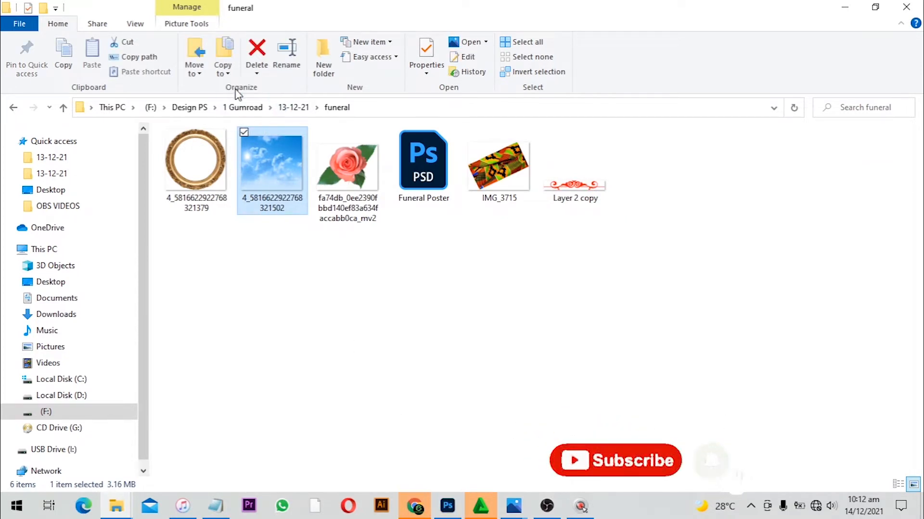
Place the sky image into the new document and enlarge it to span the upper part of the page
drag(277, 183, 449, 242)
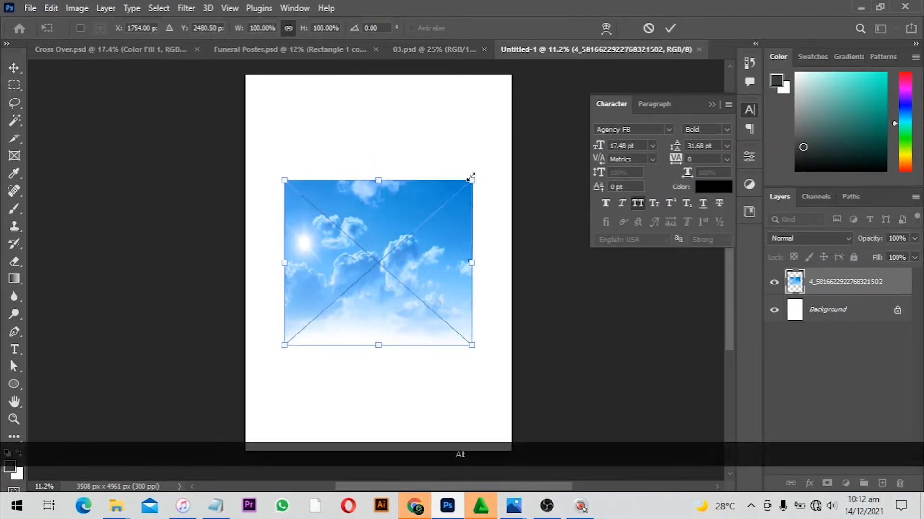
drag(475, 176, 522, 135)
drag(417, 201, 417, 131)
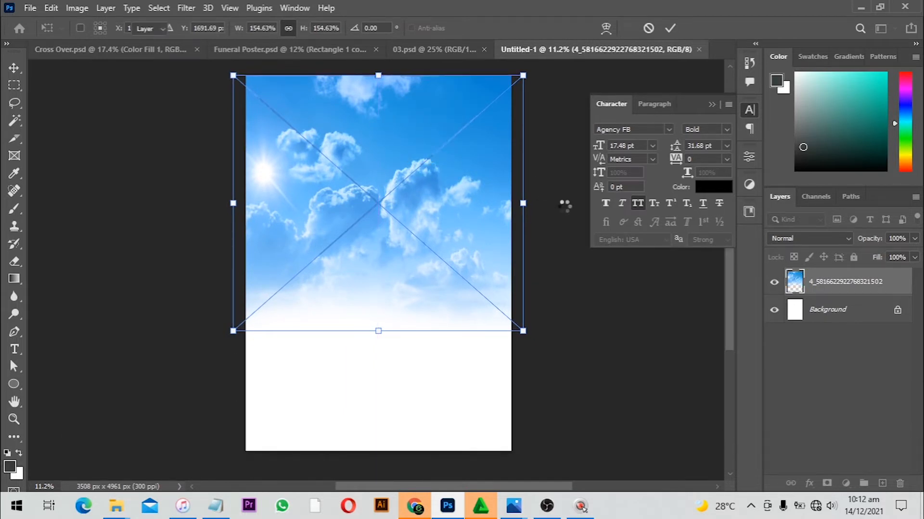
key(Return)
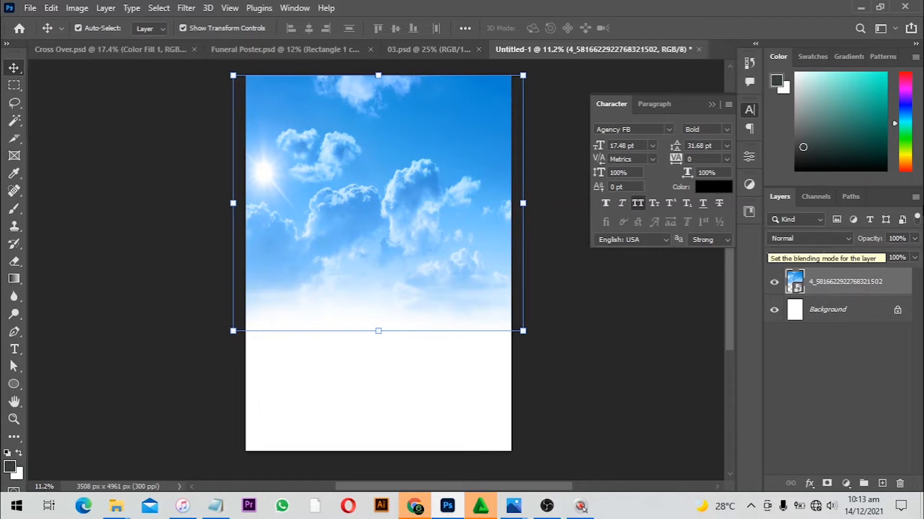
Set the sky layer's opacity to 50%
click(816, 239)
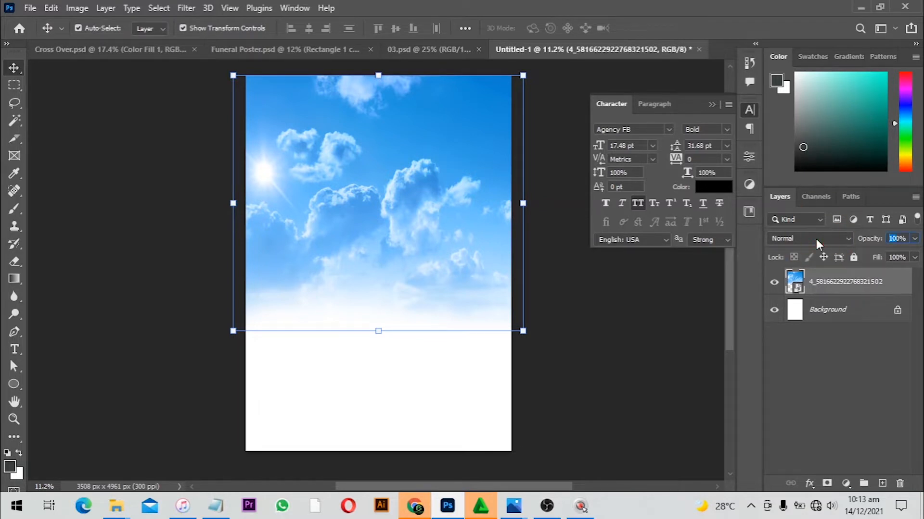
key(5)
key(Return)
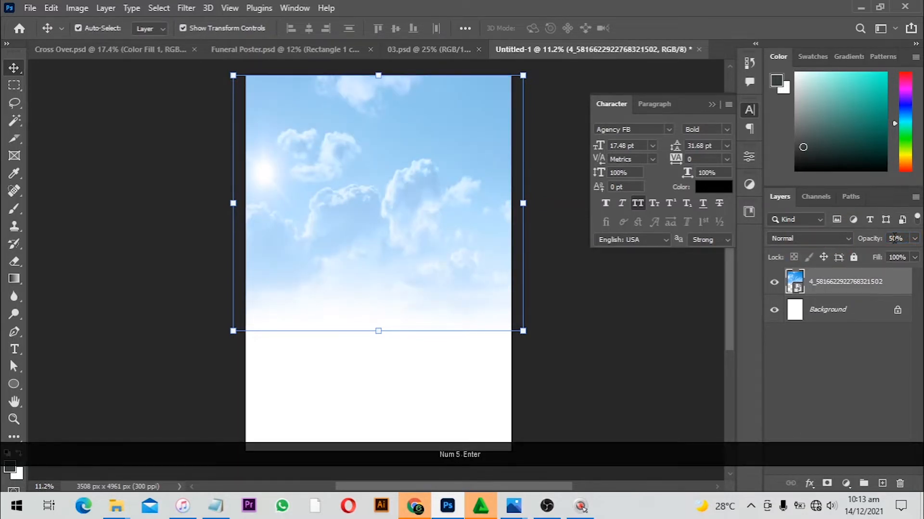
key(Tab)
key(Tab)
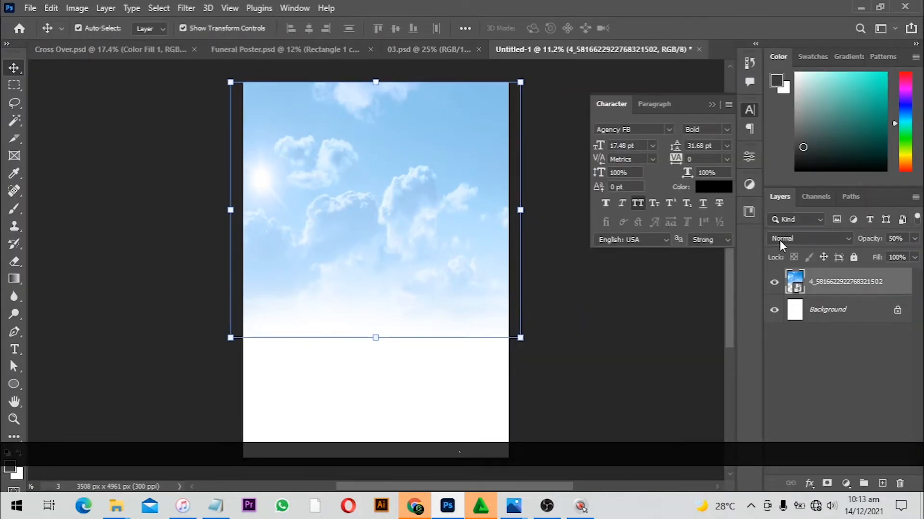
Add a white Solid Color fill layer above the sky and set its opacity to 50%
click(845, 484)
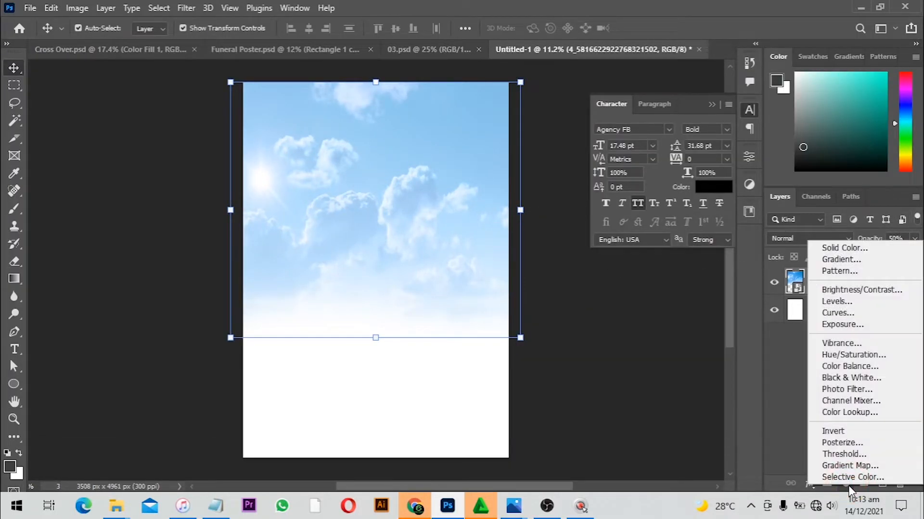
click(838, 247)
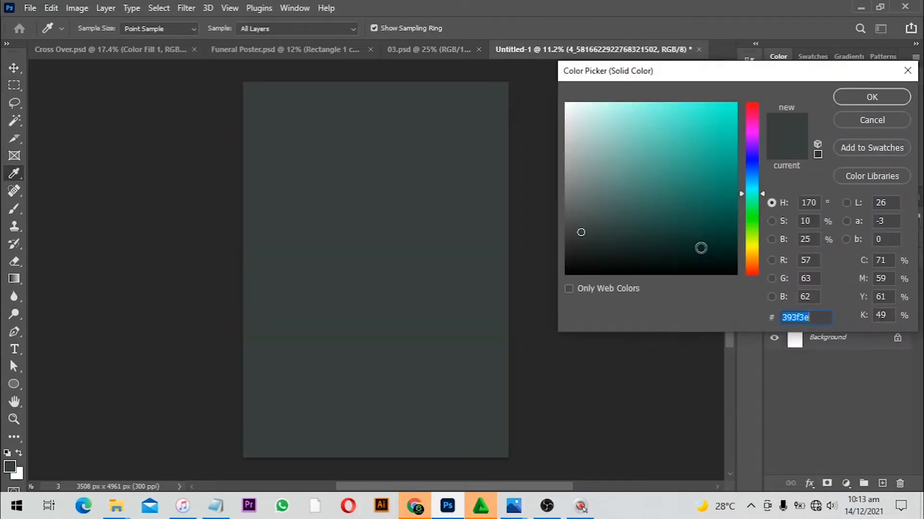
drag(527, 89, 472, 47)
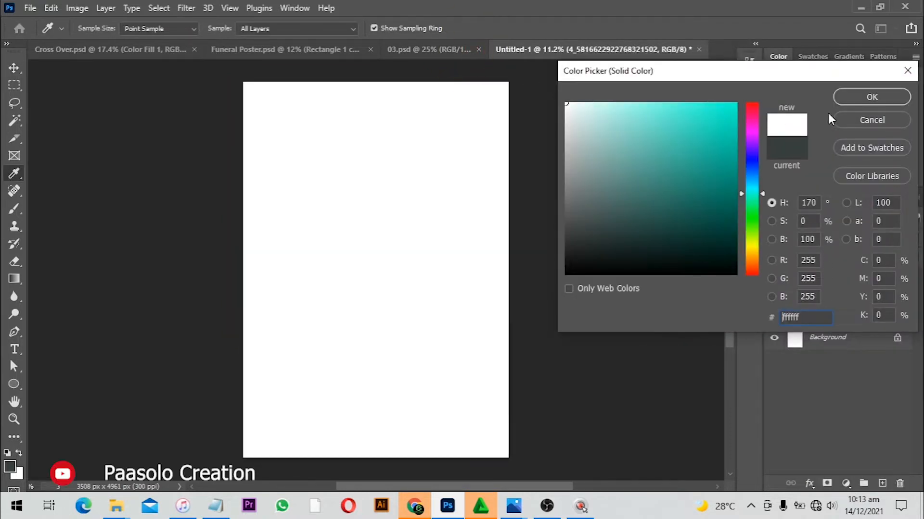
click(853, 98)
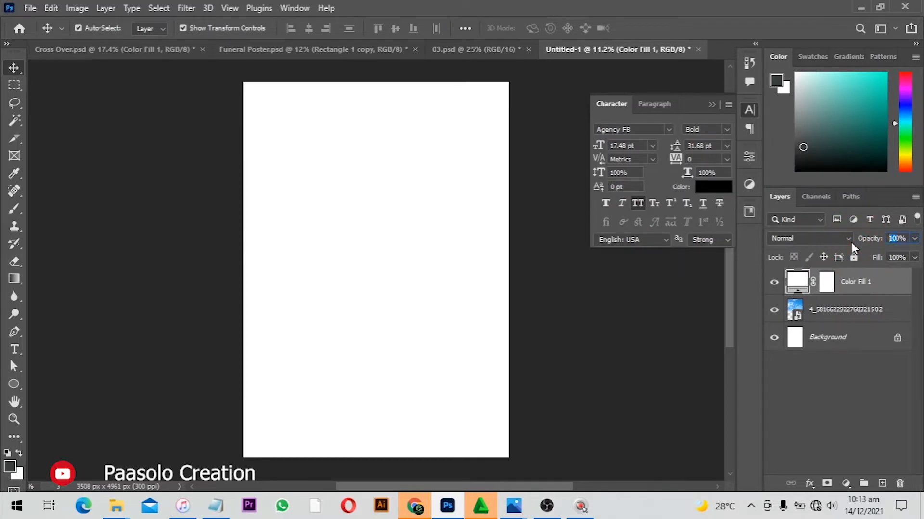
text(5)
key(Return)
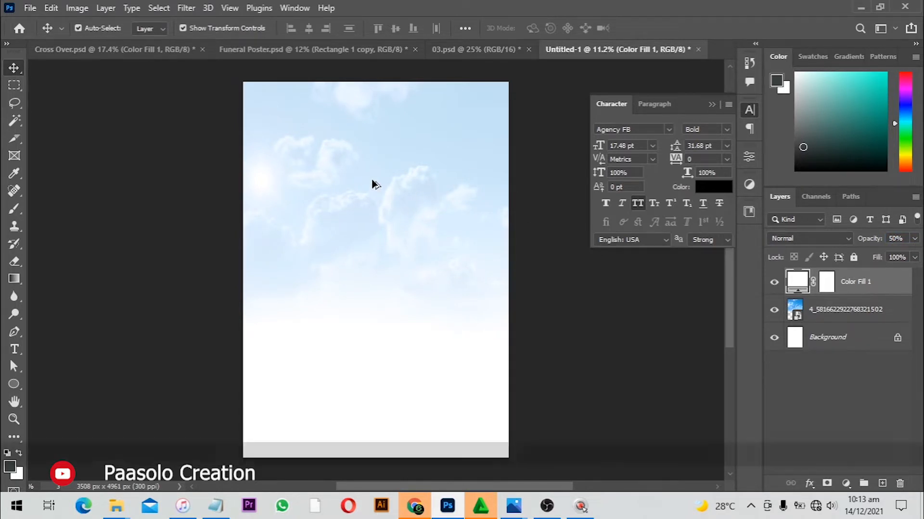
Set the sky layer's blend mode to Luminosity
scroll(372, 182, up, 2)
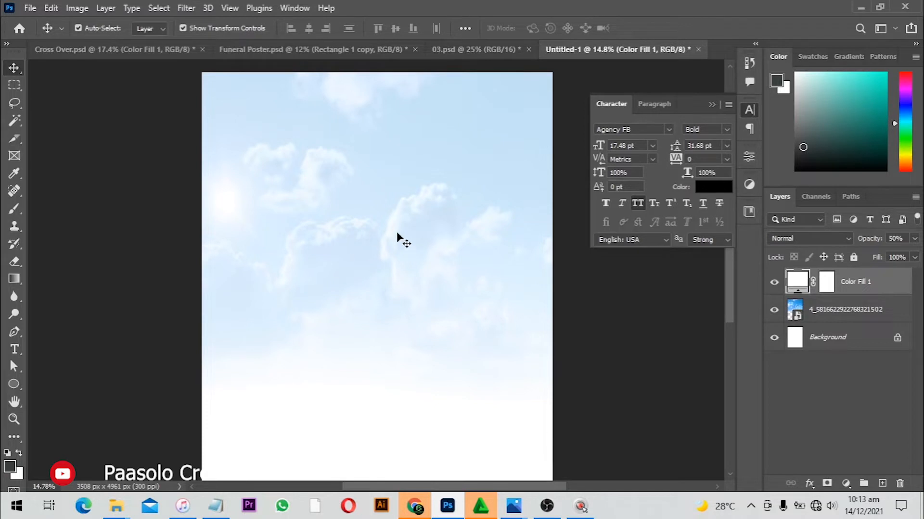
scroll(399, 239, down, 1)
click(417, 199)
scroll(431, 199, up, 1)
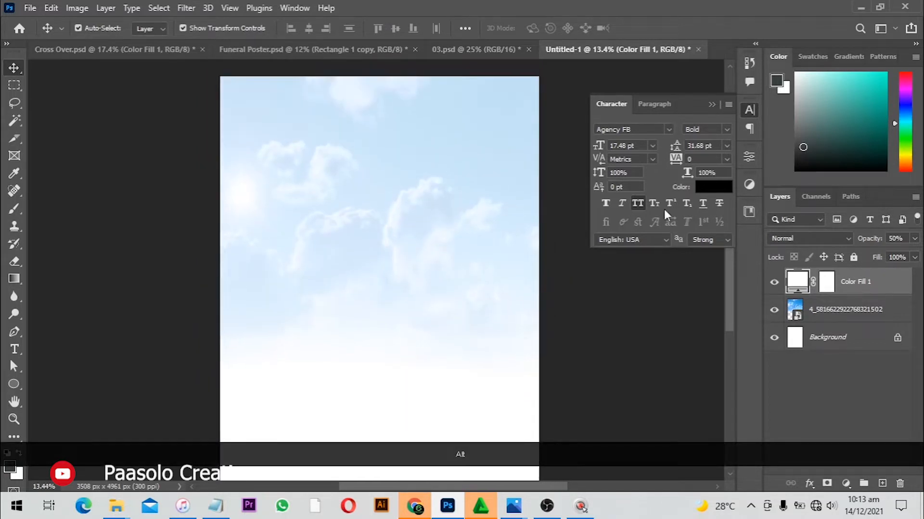
click(857, 301)
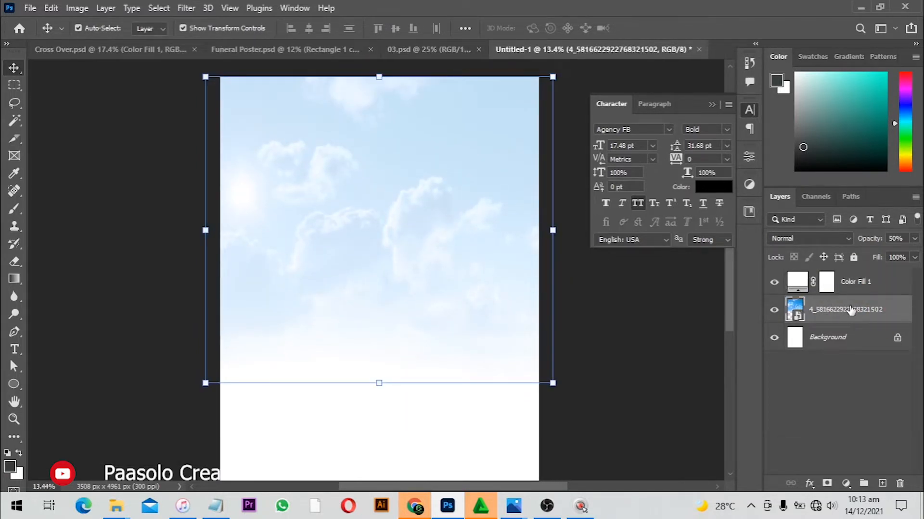
click(824, 237)
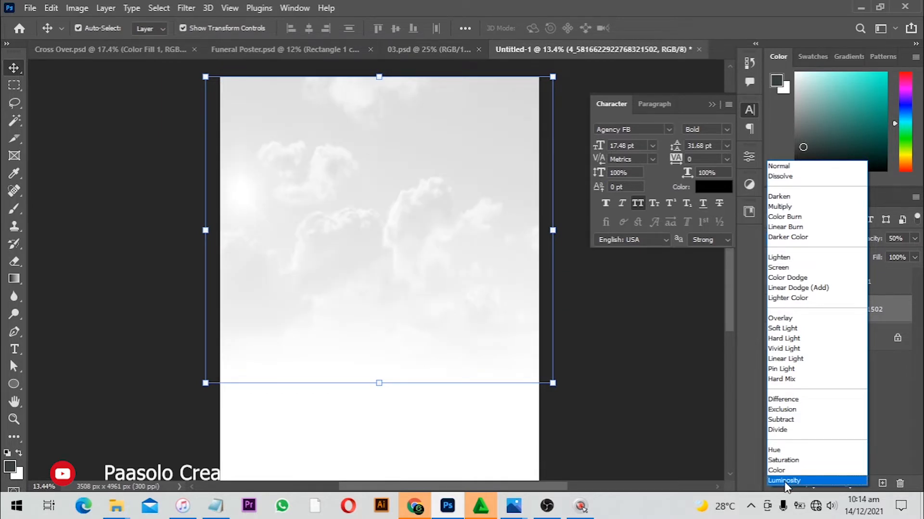
click(785, 481)
Select the color fill and sky layers together and group them
click(636, 356)
scroll(396, 294, down, 3)
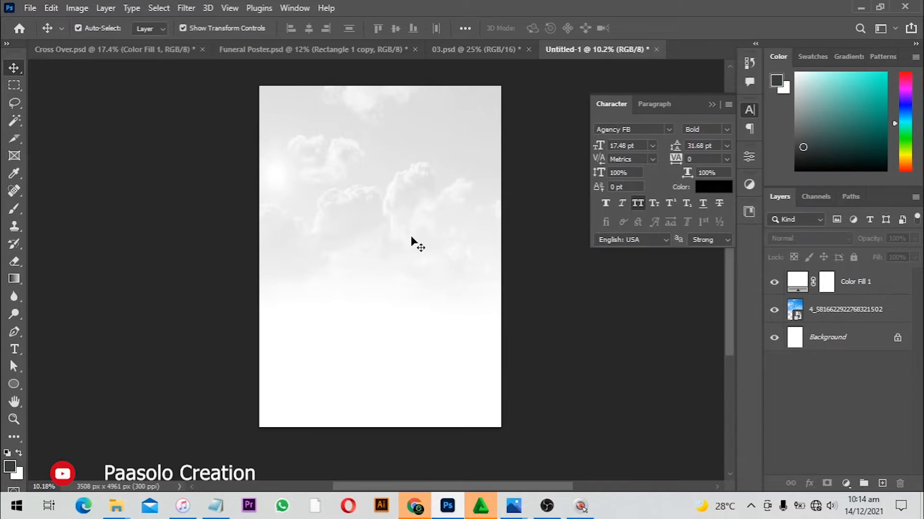
scroll(396, 222, up, 1)
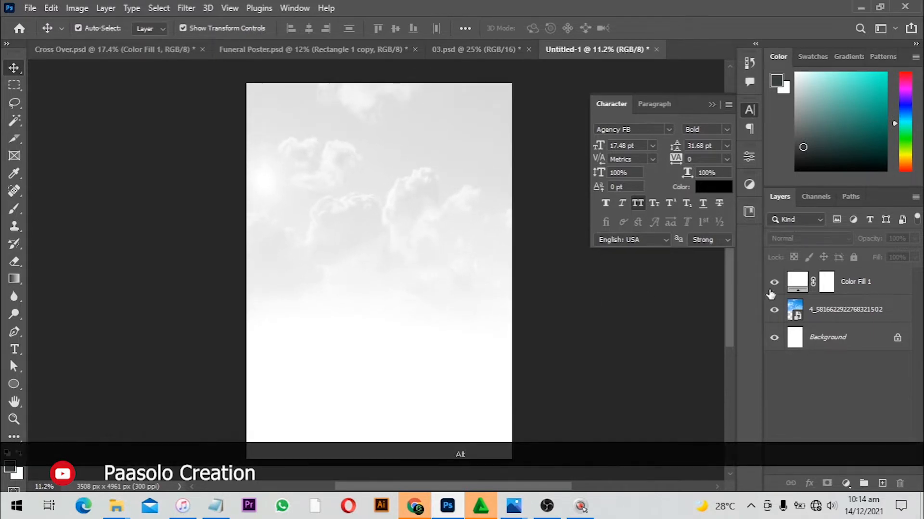
click(873, 283)
shift+click(861, 314)
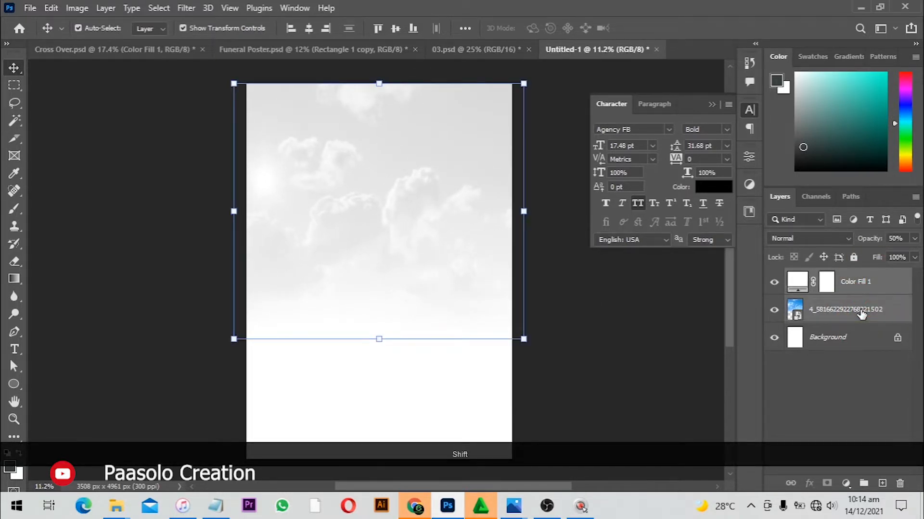
key(ctrl)
key(ctrl+g)
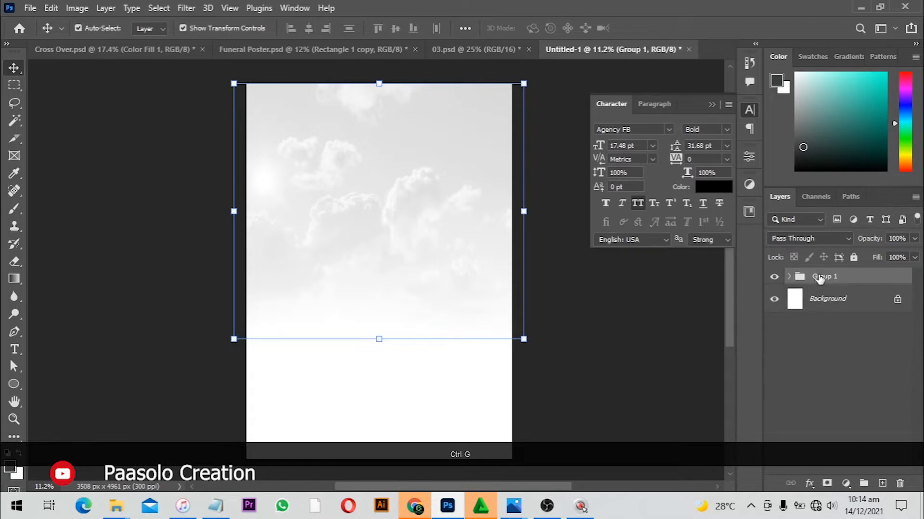
Rename the group as bSVKGORUND and lock it
double_click(820, 278)
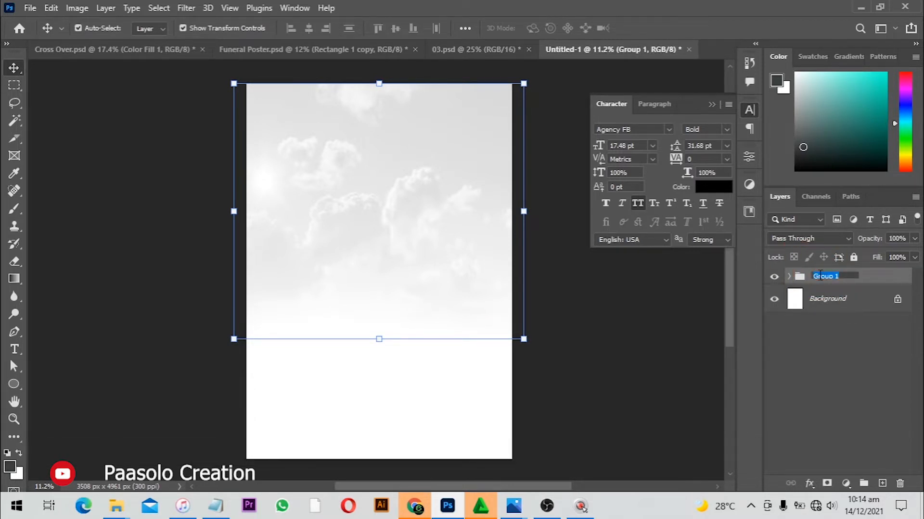
text(G)
key(BackSpace)
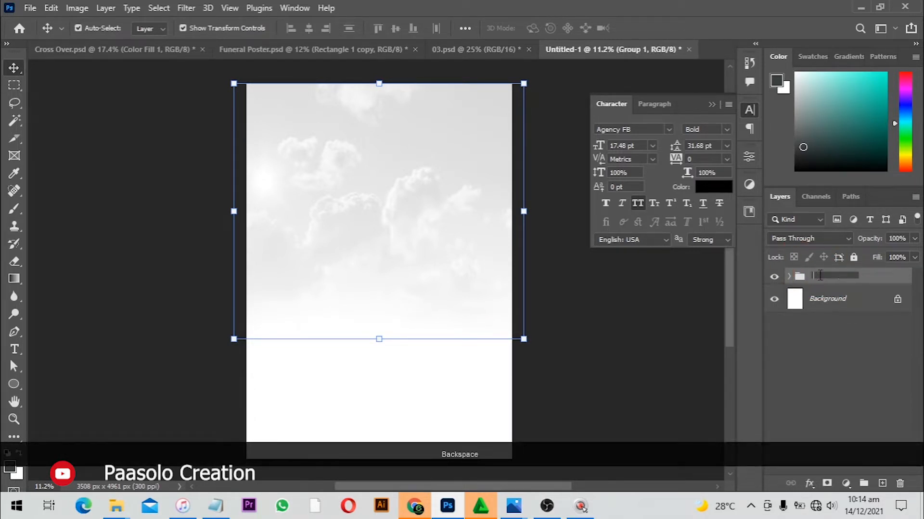
text(bSVKGORUND)
key(Return)
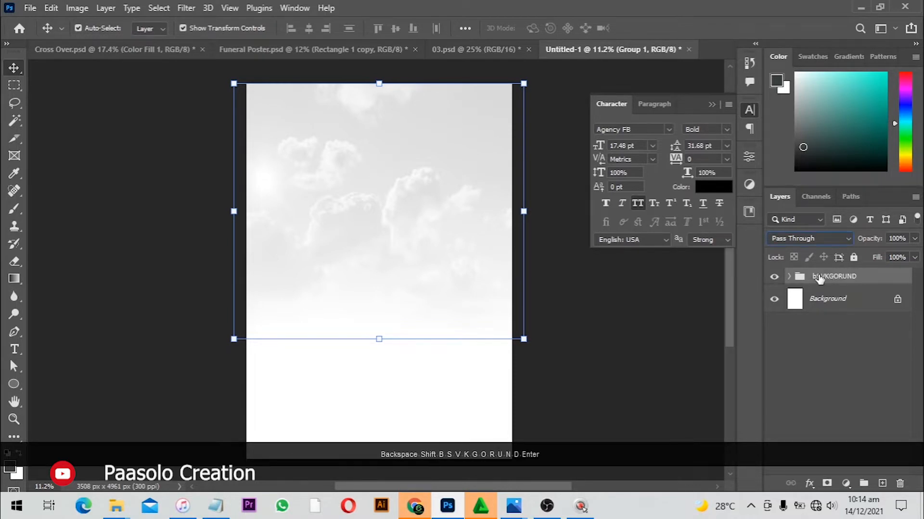
click(853, 258)
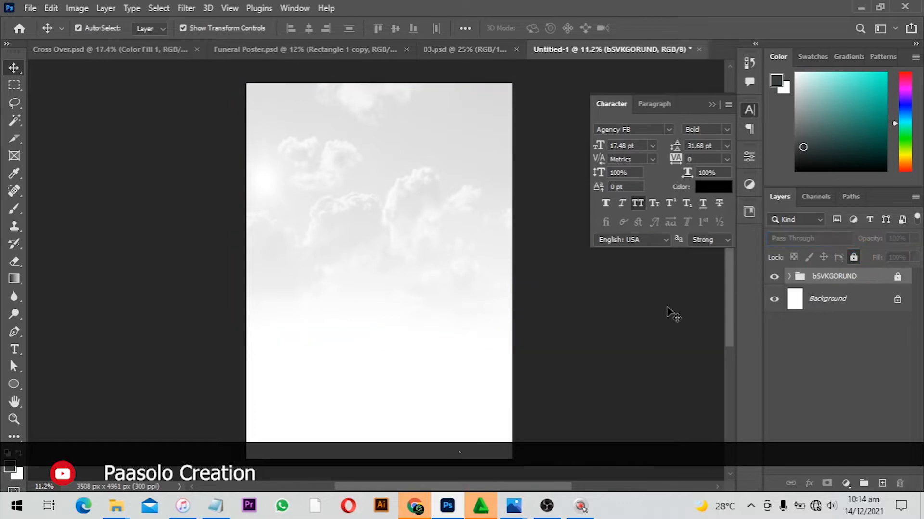
Switch to Notepad and copy the first two lines, "Revival! revival!! revival!!!" and "5 days prayer festival", then return to Photoshop
click(633, 317)
click(194, 514)
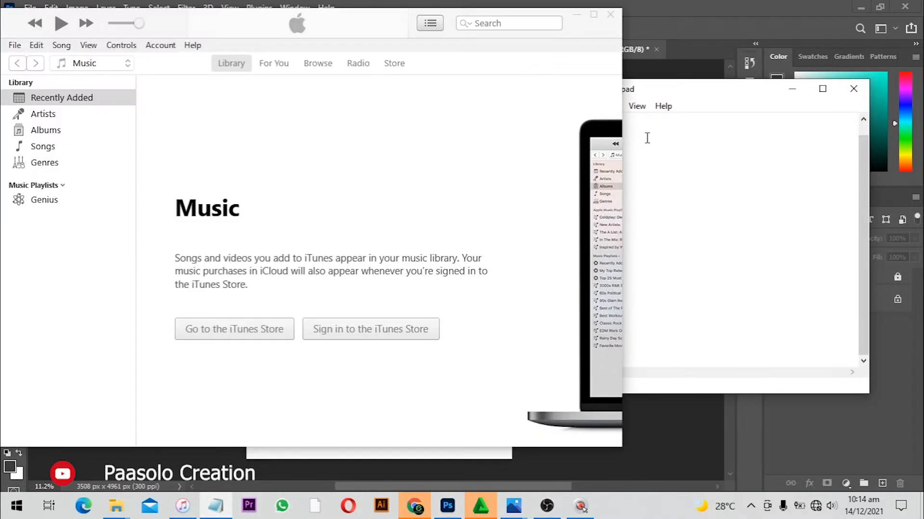
drag(666, 134, 528, 118)
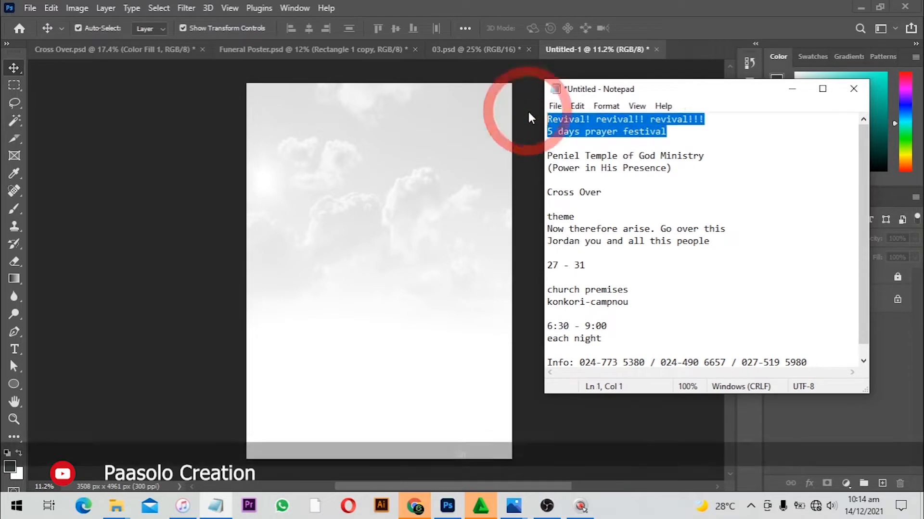
key(ctrl+c)
click(10, 356)
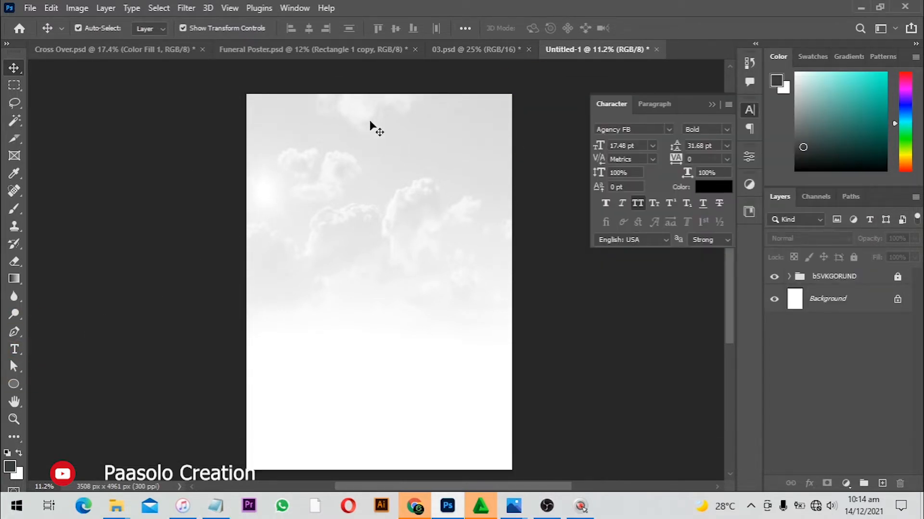
Paste the copied lines as a new text layer near the top of the poster and tighten their line spacing
scroll(371, 128, up, 2)
click(12, 348)
scroll(342, 152, up, 3)
drag(342, 152, 332, 246)
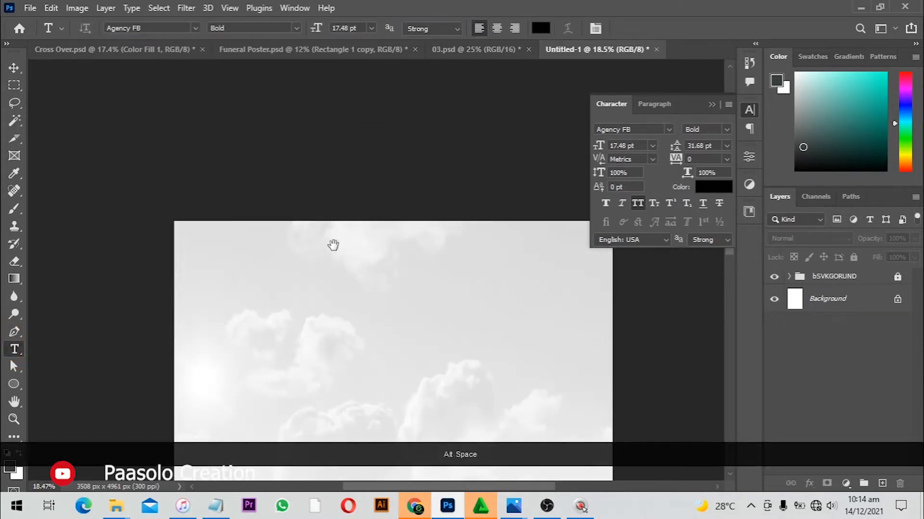
click(306, 257)
key(ctrl+v)
key(ctrl+a)
key(alt+Up)
key(alt+Up)
key(alt+Up)
key(alt+Up)
key(alt+Up)
key(alt+Up)
key(alt+Up)
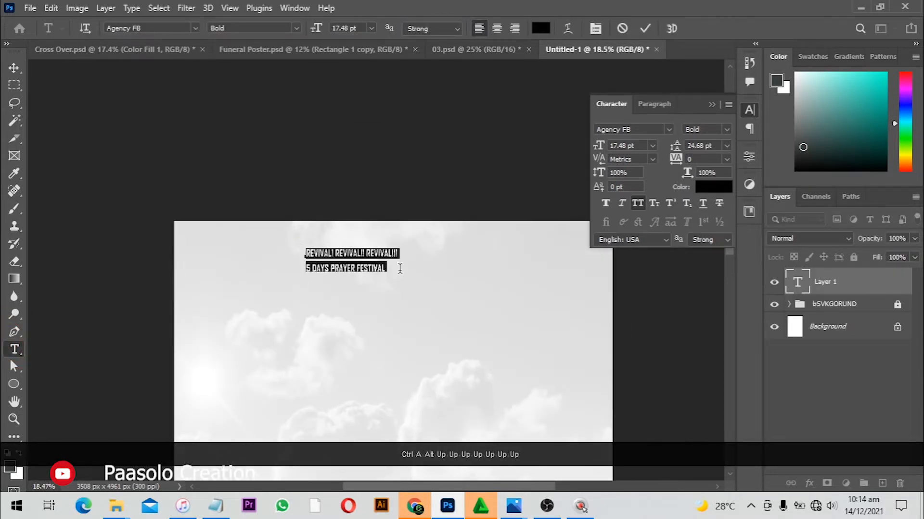
Set the text size to 39 pt and change the second line's font style to Regular
drag(591, 145, 613, 149)
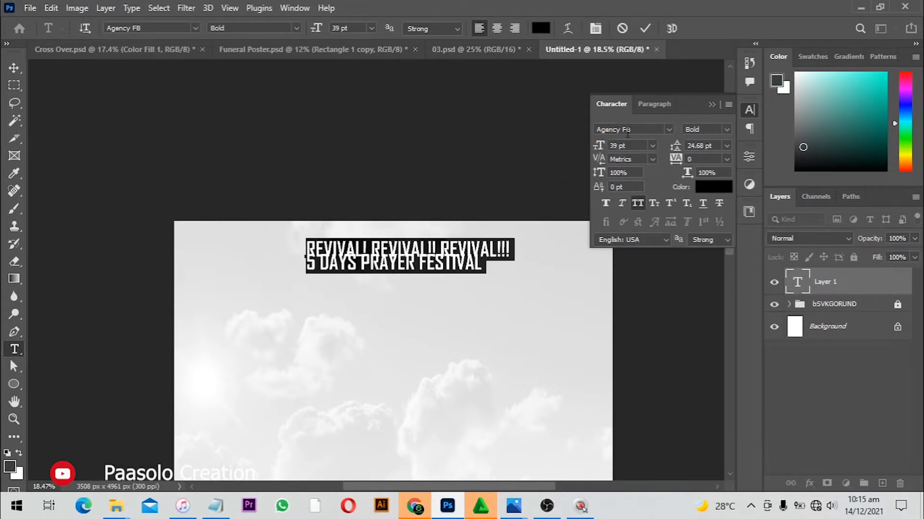
drag(489, 261, 234, 260)
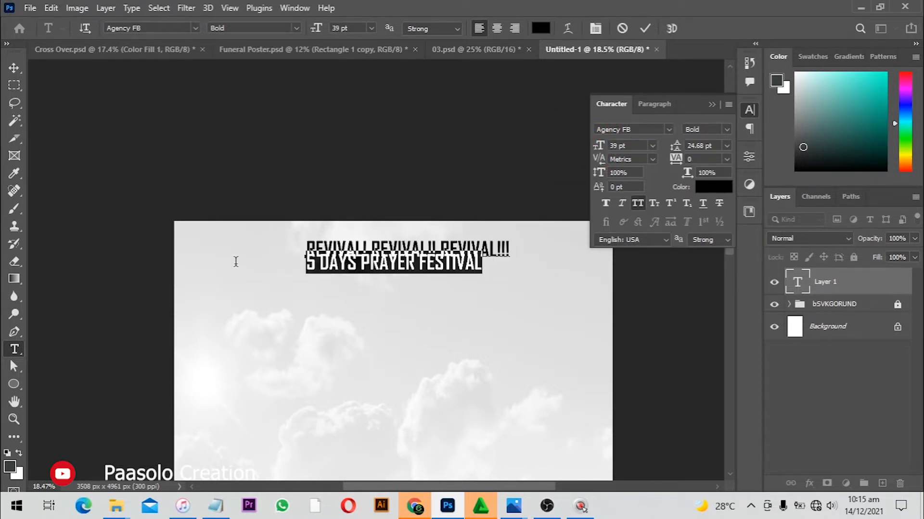
click(728, 130)
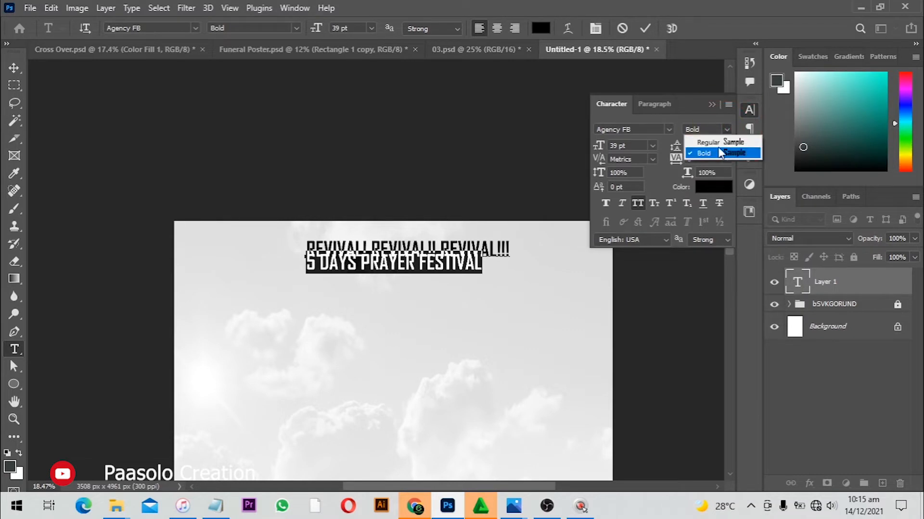
click(712, 139)
Center-align the paragraph and commit the text edit
key(ctrl+a)
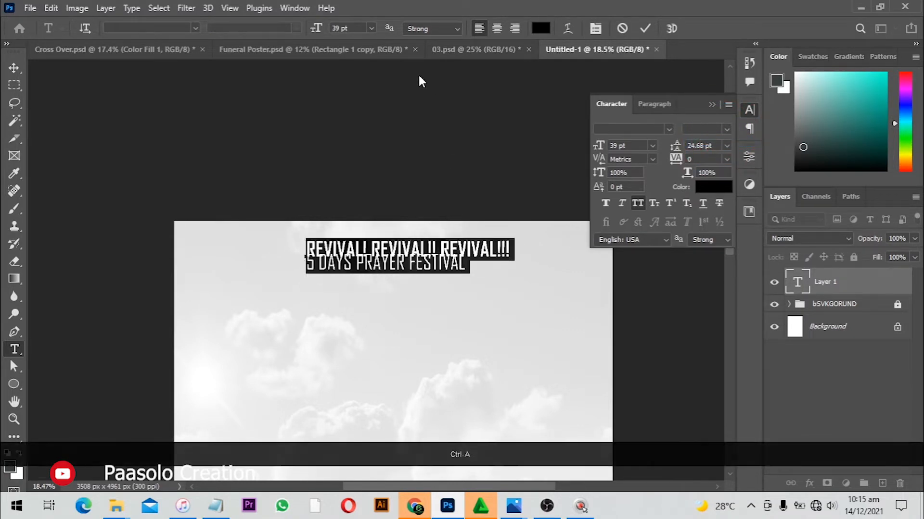
click(496, 28)
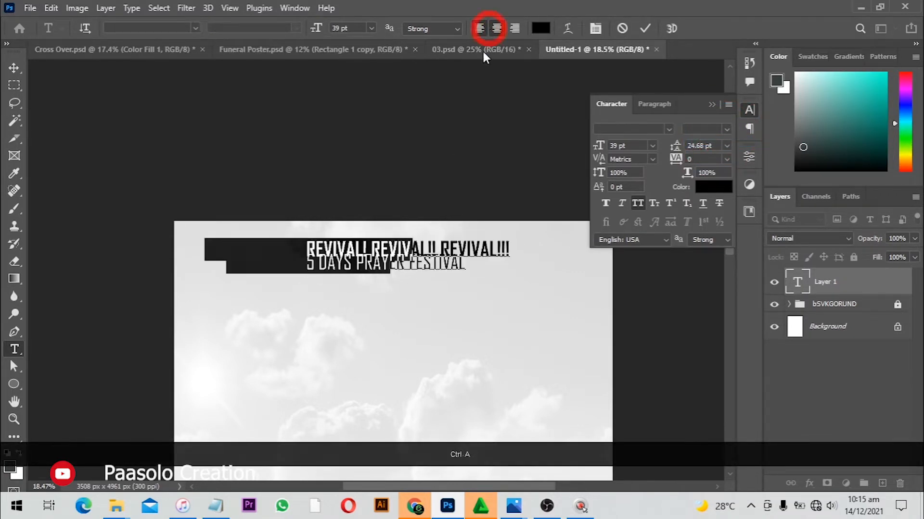
click(645, 28)
Align the heading text layer to the horizontal center of the canvas
key(ctrl+a)
key(v)
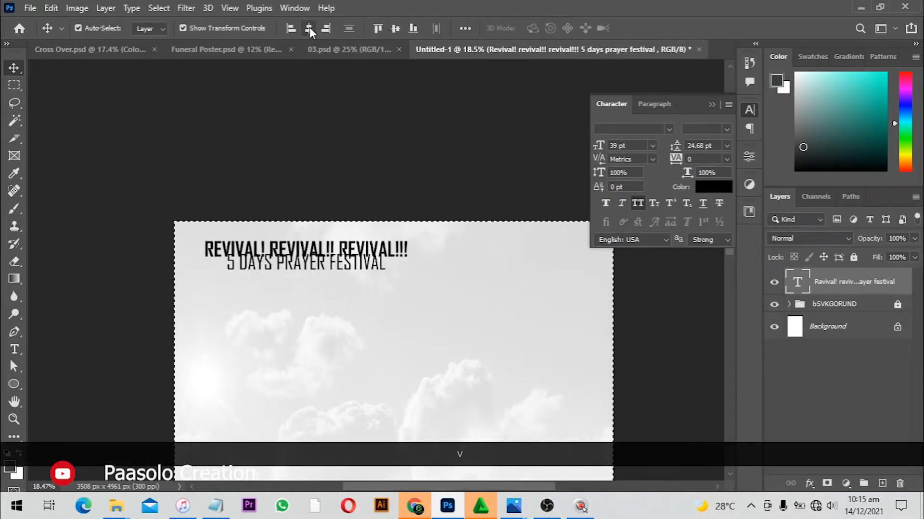
click(309, 29)
key(ctrl+d)
Set the heading's leading to 38 pt
scroll(440, 275, up, 4)
scroll(440, 275, up, 3)
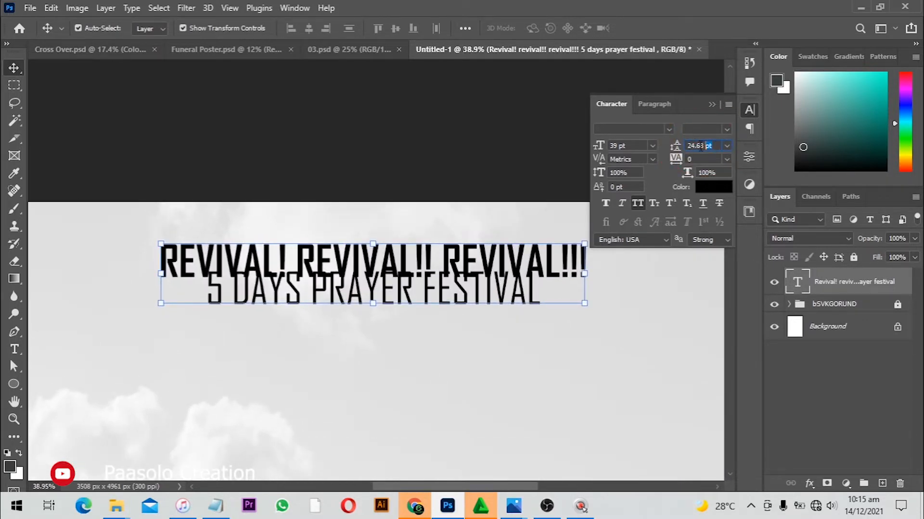
key(Return)
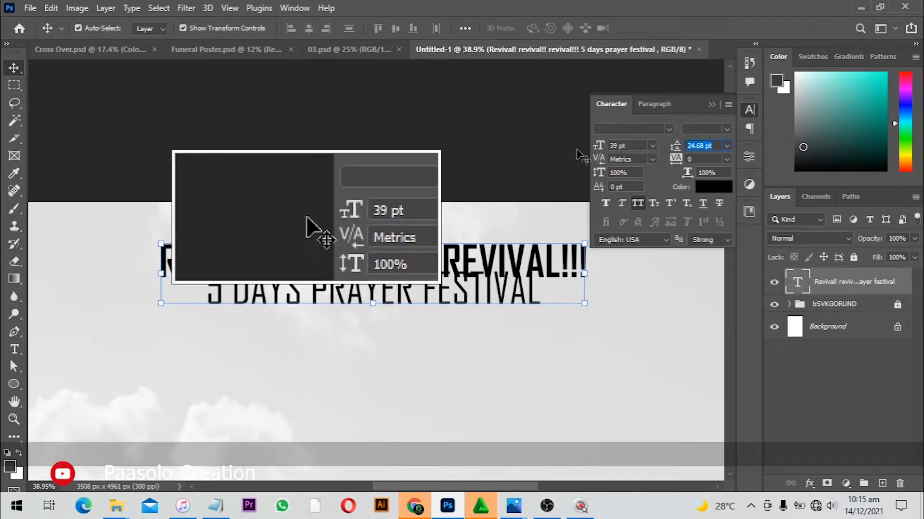
text(2)
key(Return)
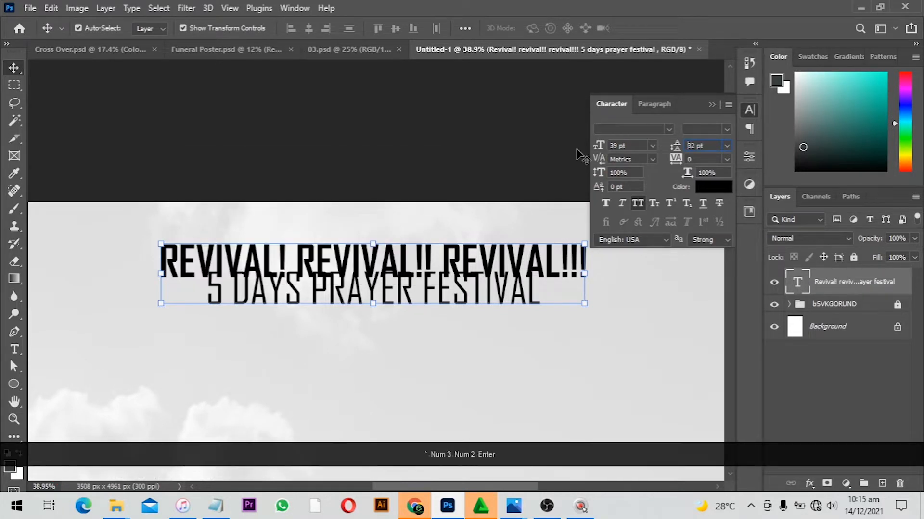
click(548, 153)
text(38)
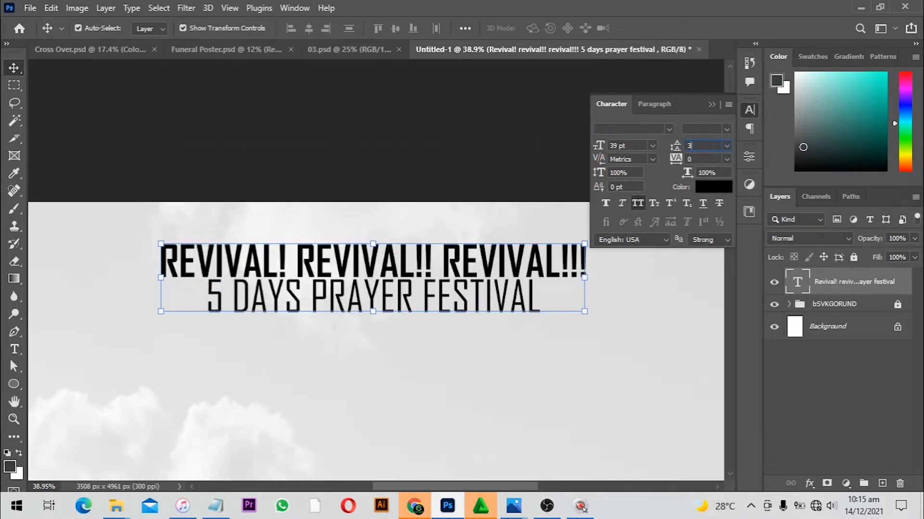
key(Return)
Scale the heading up to about 108.5% with Free Transform and nudge it down slightly
scroll(442, 204, down, 2)
key(ctrl+t)
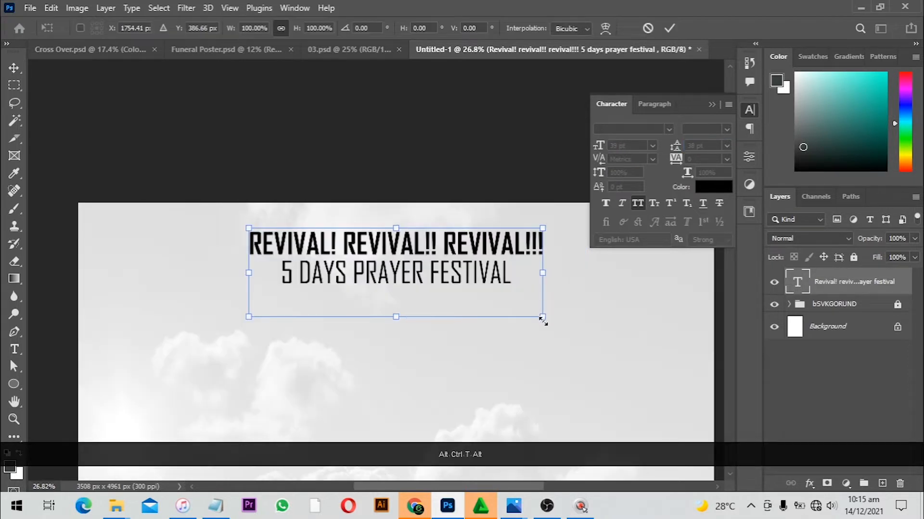
drag(543, 317, 554, 322)
key(Return)
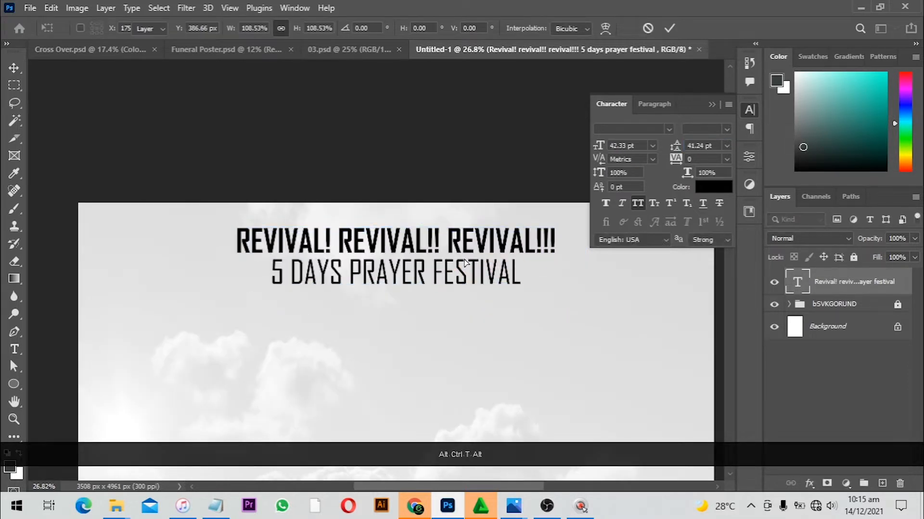
drag(466, 259, 464, 263)
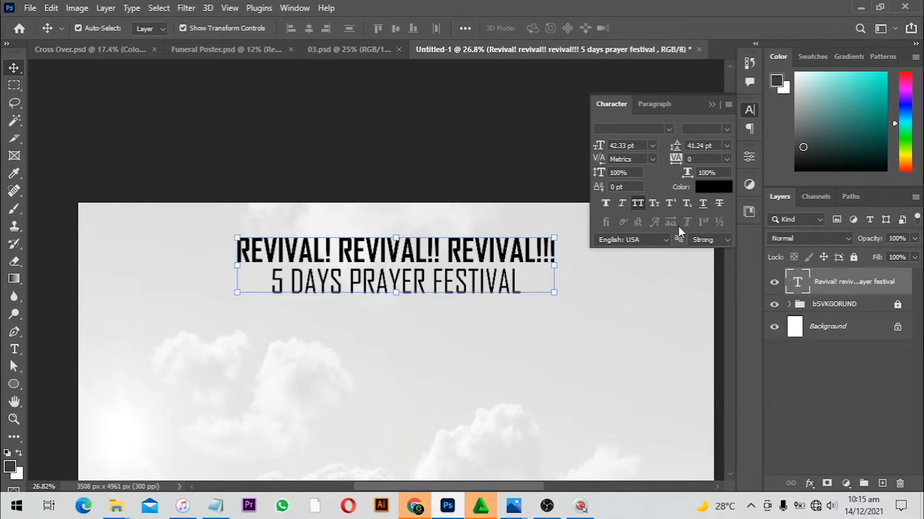
Set the heading's text color to ff0000
click(704, 192)
text(ff0000)
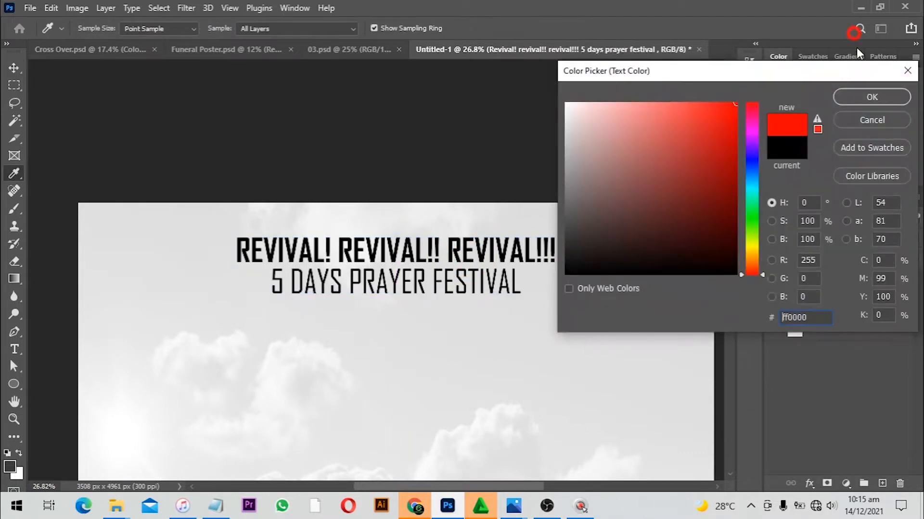
click(859, 99)
Apply a white Outer Glow layer style with size 40 px to the heading, leaving Drop Shadow off
key(space)
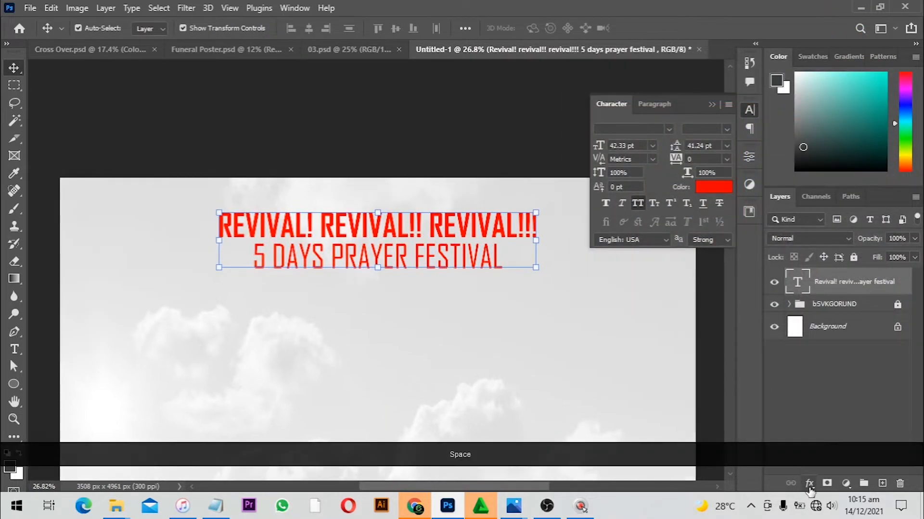
click(810, 485)
click(825, 480)
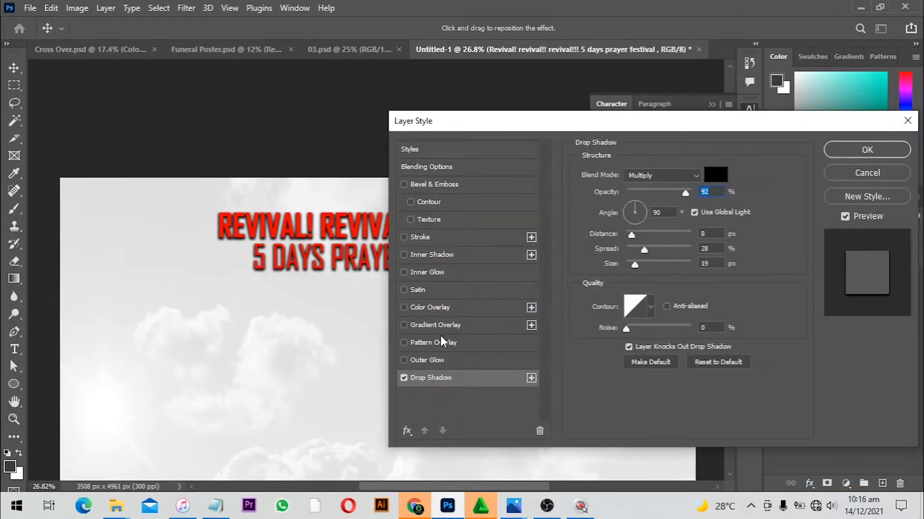
click(403, 377)
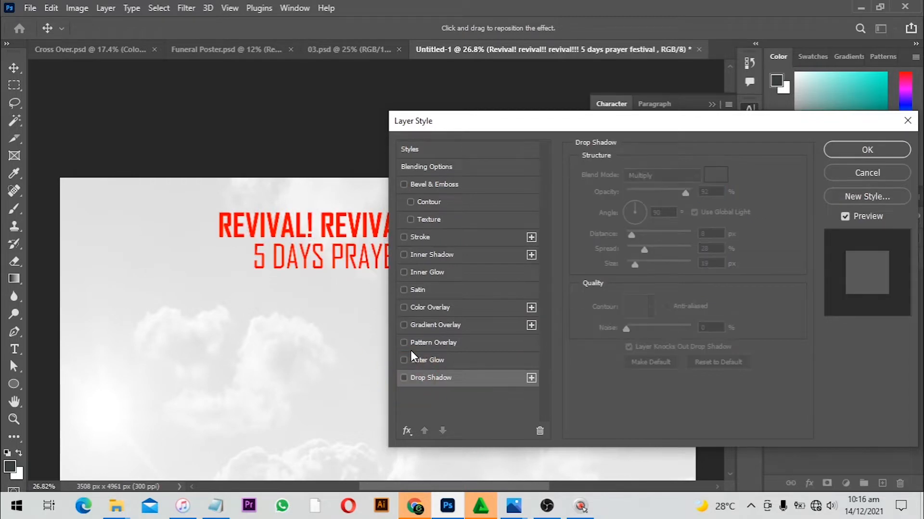
click(407, 362)
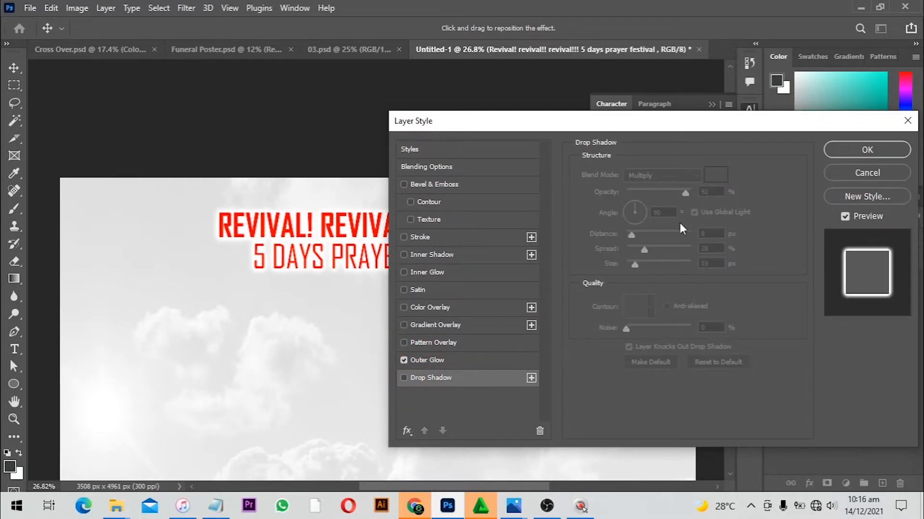
click(483, 360)
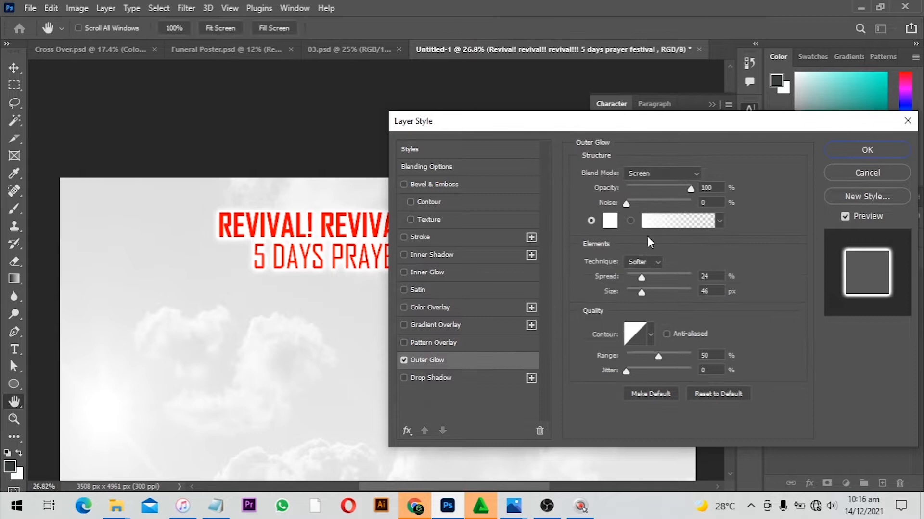
click(610, 222)
click(869, 93)
click(647, 295)
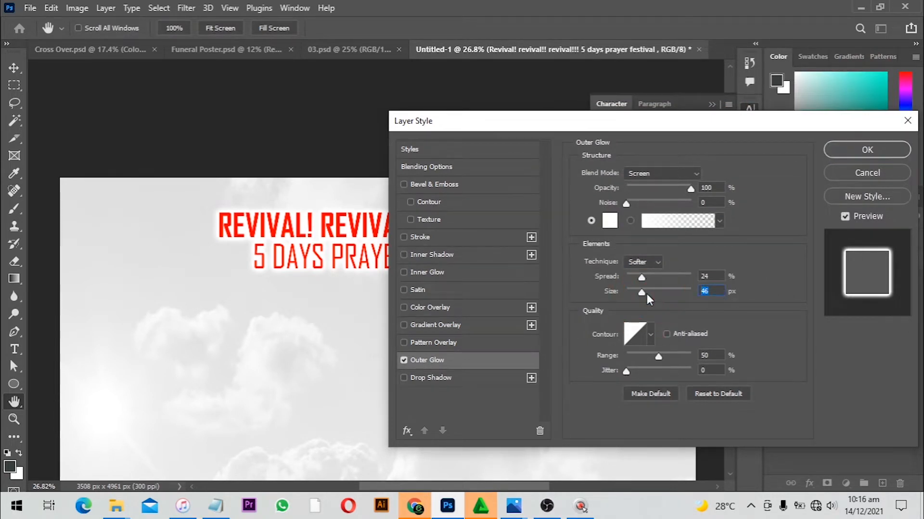
text(40)
key(Return)
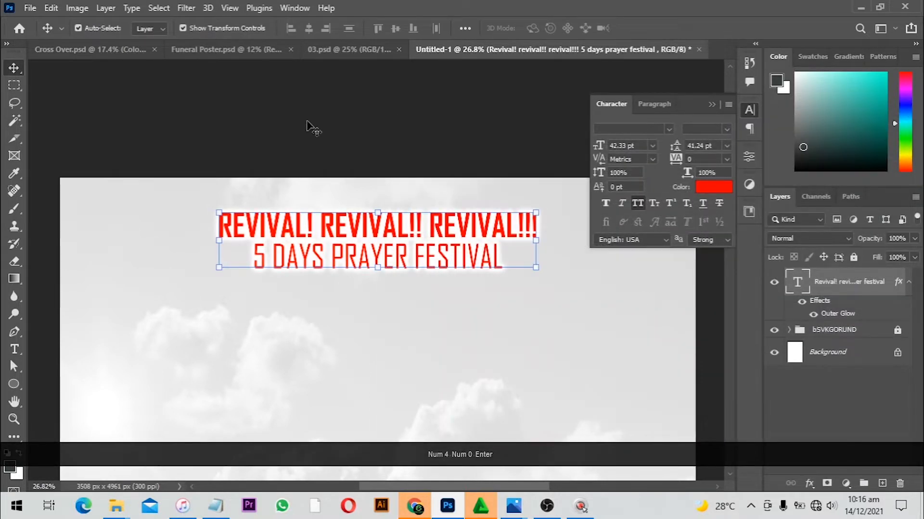
Toggle the Outer Glow effect's visibility off and on to compare the heading
click(431, 151)
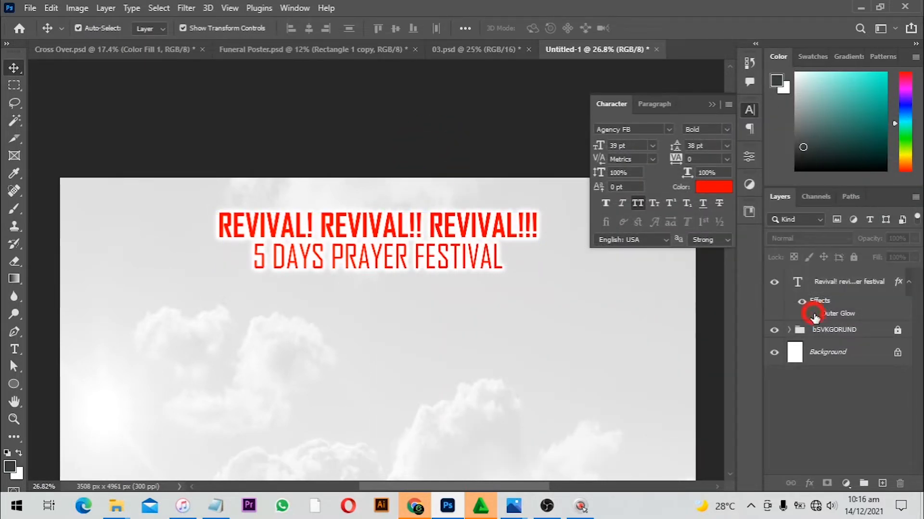
click(813, 314)
click(813, 315)
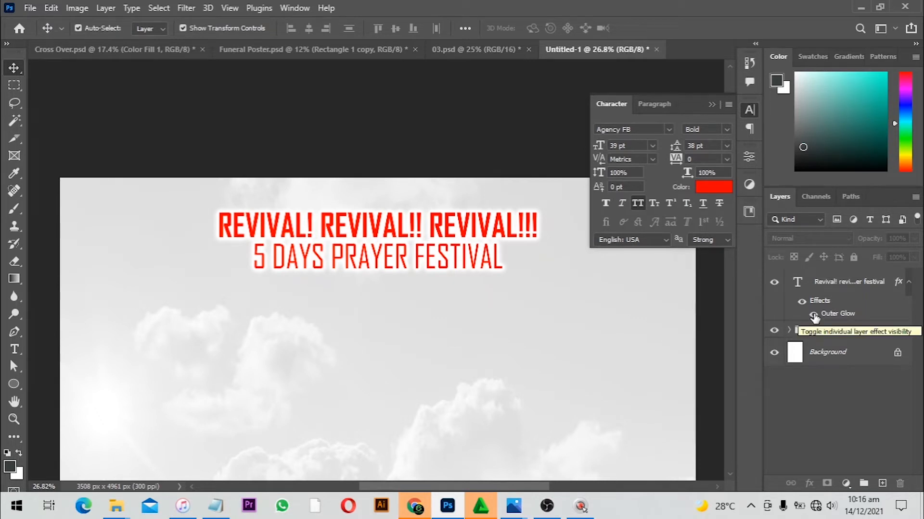
key(space)
drag(521, 335, 480, 295)
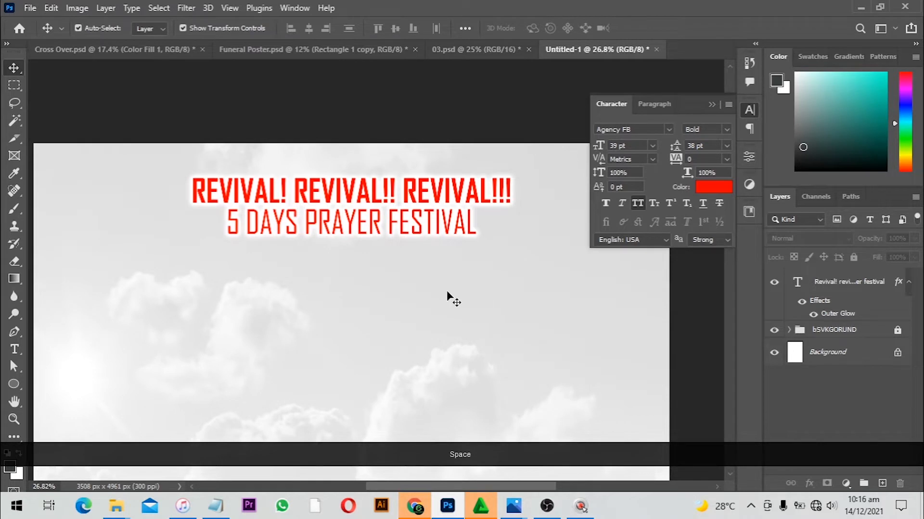
Paste "Peniel Temple of God Ministry (Power in His Presence)" as a new text layer below the heading
click(15, 349)
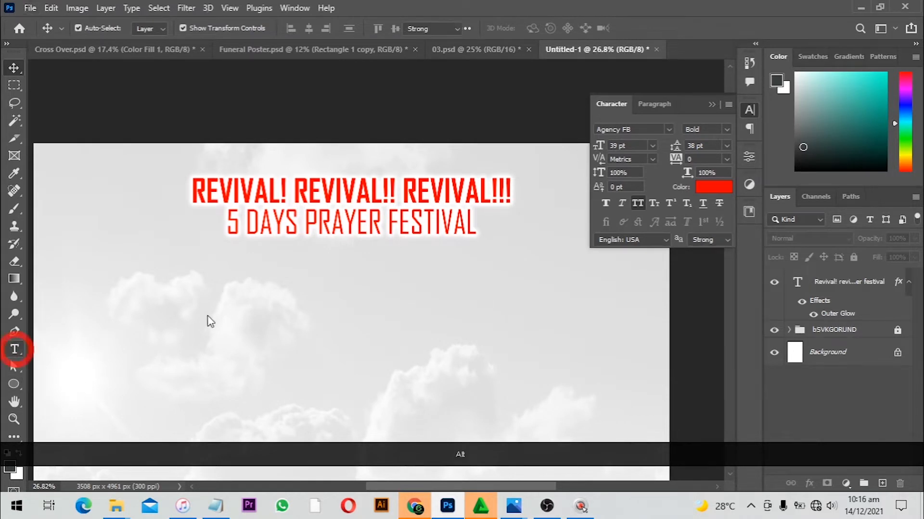
click(268, 275)
text(PENIEL TEMPLE OF GOD MINISTRY (POWER IN HIS PRESENCE))
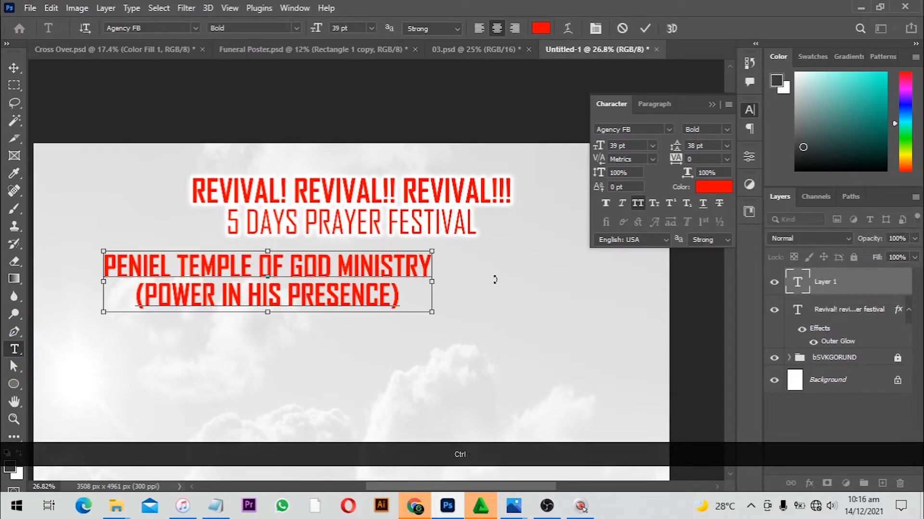
Change the ministry text's font to Work Sans Bold
key(ctrl+a)
click(637, 129)
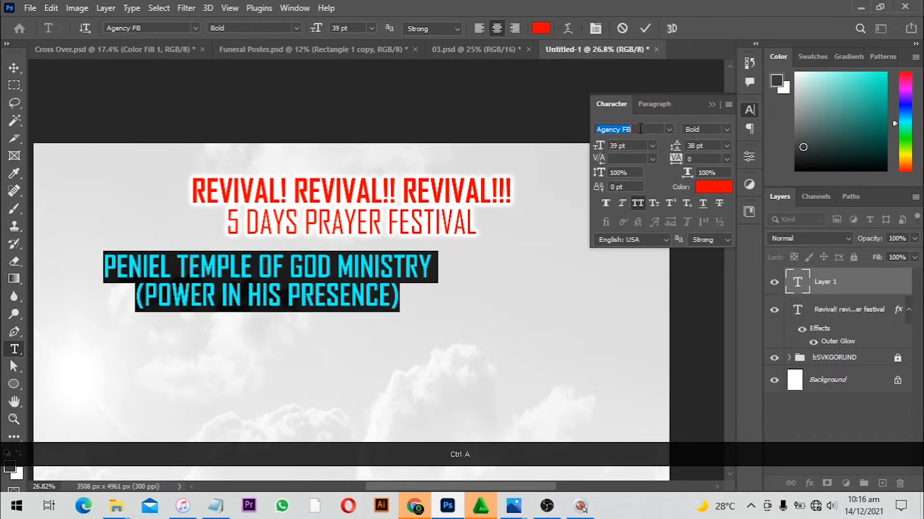
text(WOR)
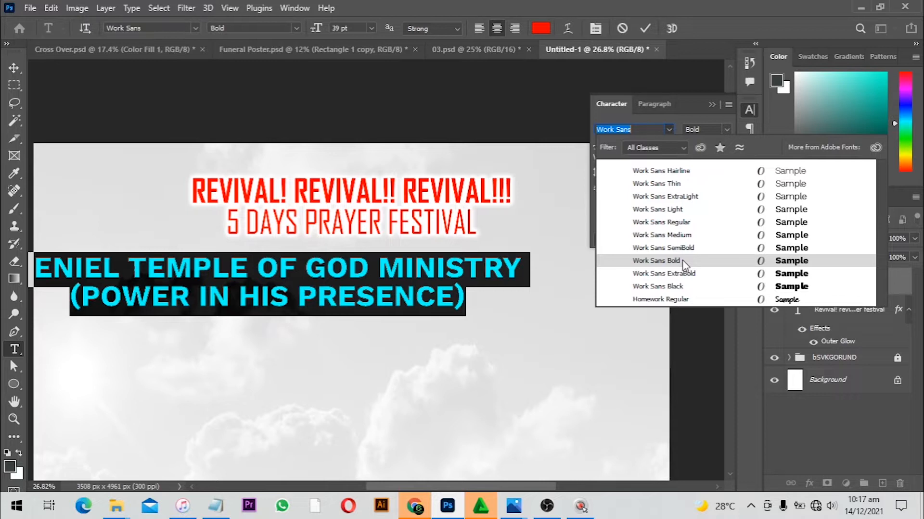
click(682, 260)
Set the ministry text's font size to 25 pt
key(ctrl)
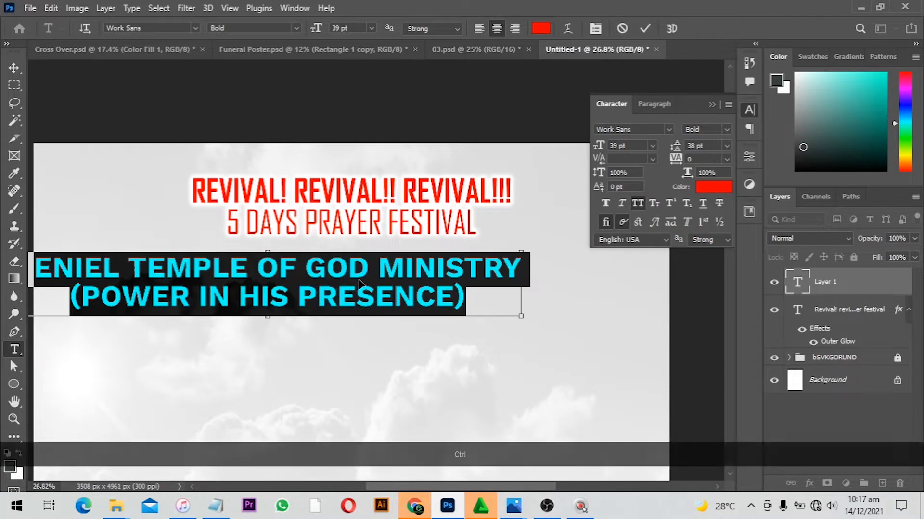
click(626, 145)
text(2)
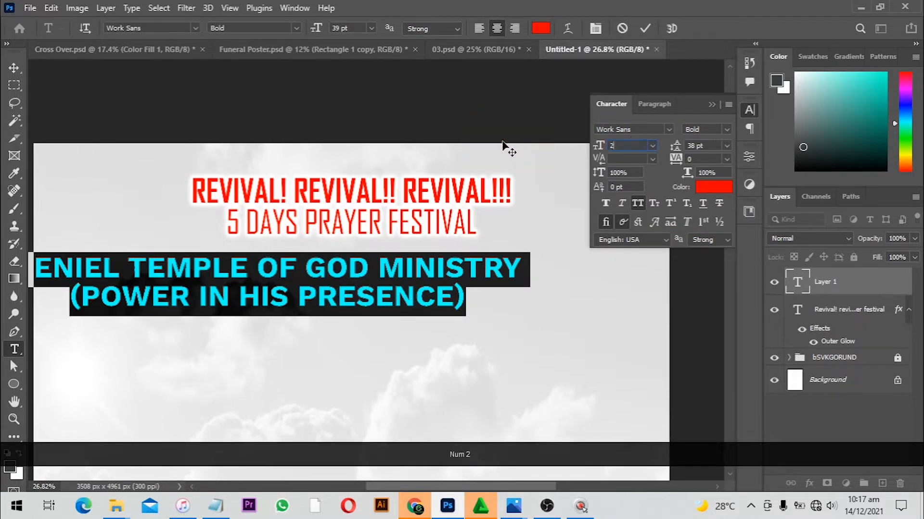
text(5)
key(Return)
Move the ministry text so it sits centred beneath the heading
key(ctrl)
drag(322, 284, 394, 287)
drag(469, 301, 145, 288)
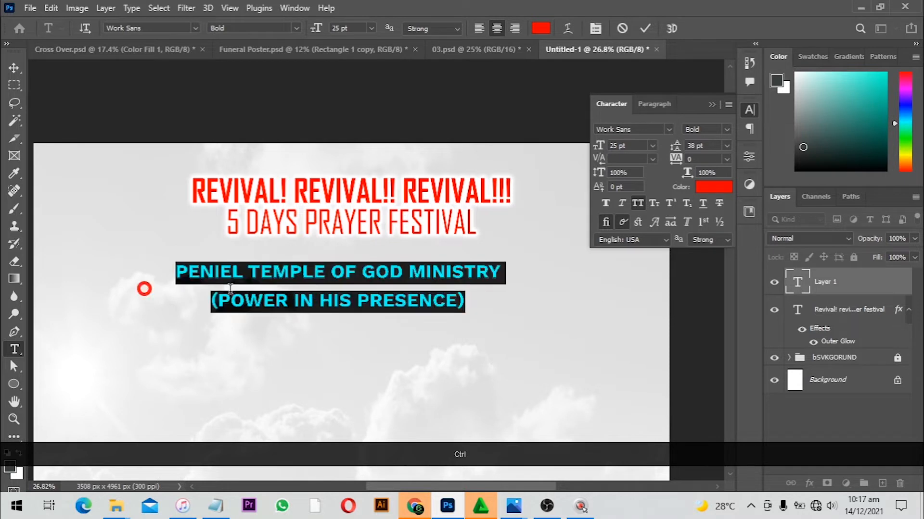
Change the "(POWER IN HIS PRESENCE)" line to Work Sans Regular
drag(212, 302, 511, 304)
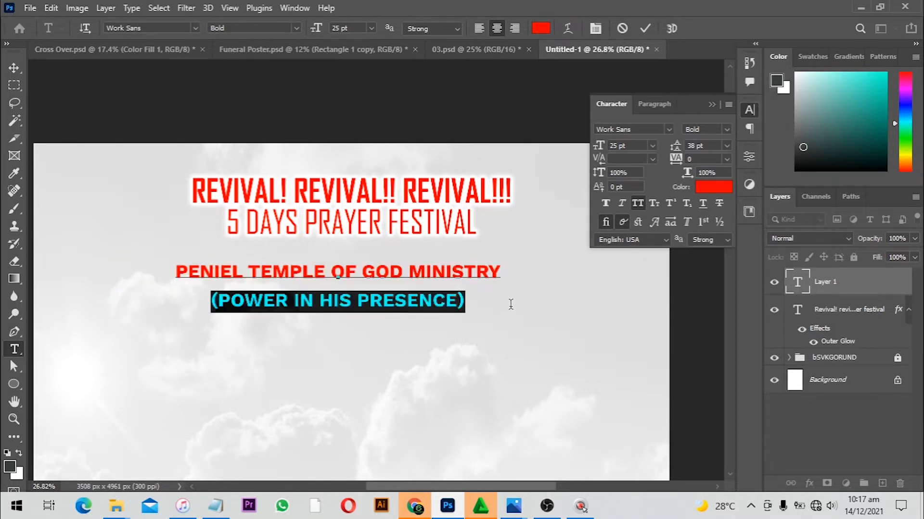
click(726, 132)
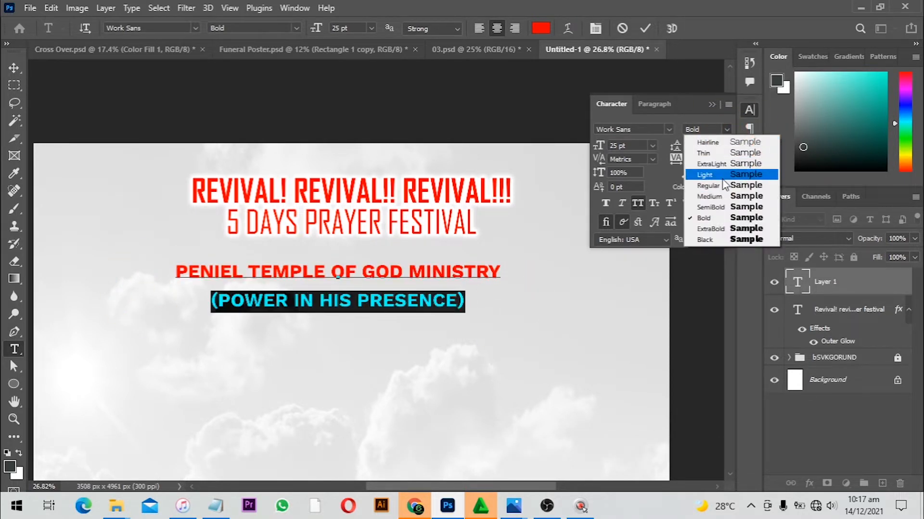
click(722, 185)
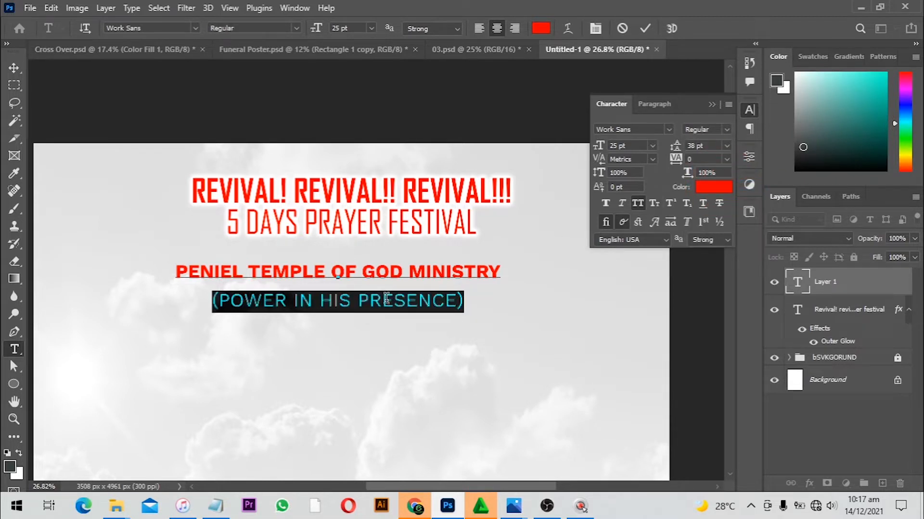
Tighten the ministry text's leading to 27 pt
key(ctrl+a)
key(alt+Up)
key(alt+Up)
key(alt+Up)
key(alt+Up)
key(alt+Up)
key(alt+Up)
key(alt+Up)
key(alt+Up)
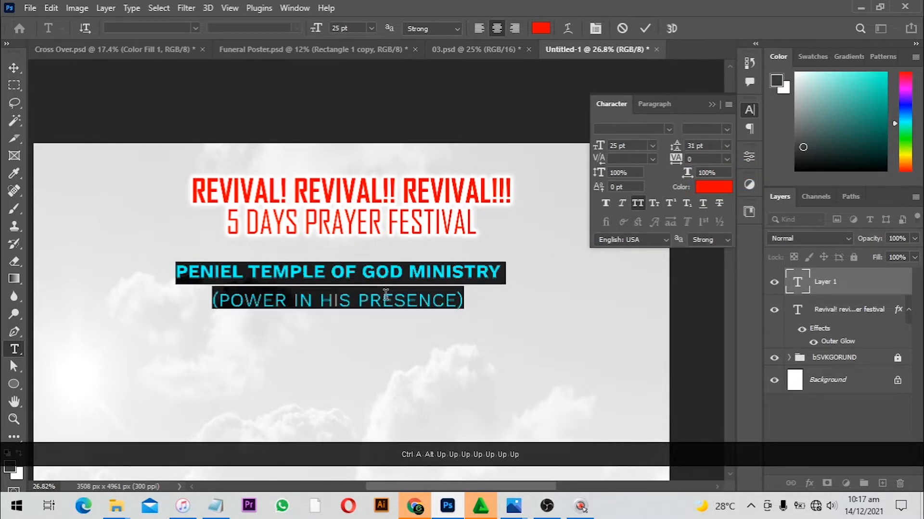
key(alt+Up)
key(alt+Up)
key(alt+Up)
key(Return)
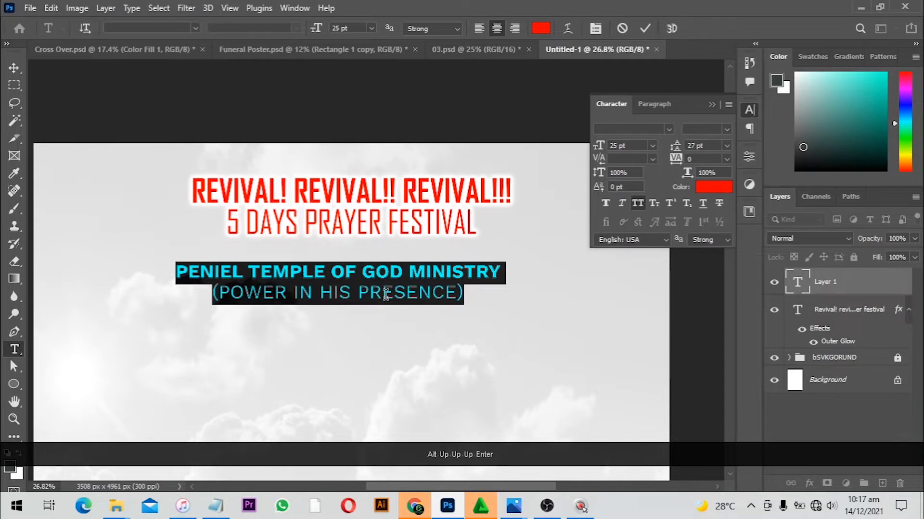
Set the ministry text colour to #000000 and commit the text
click(713, 187)
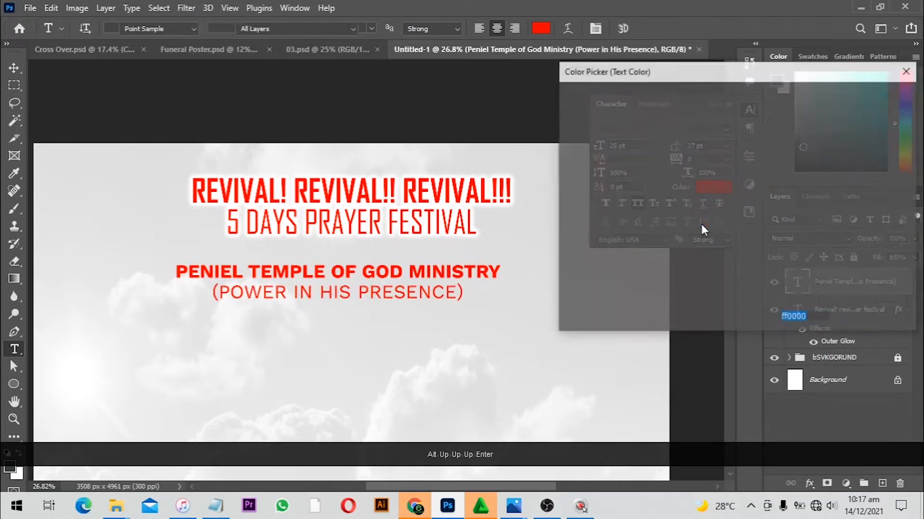
text(000000)
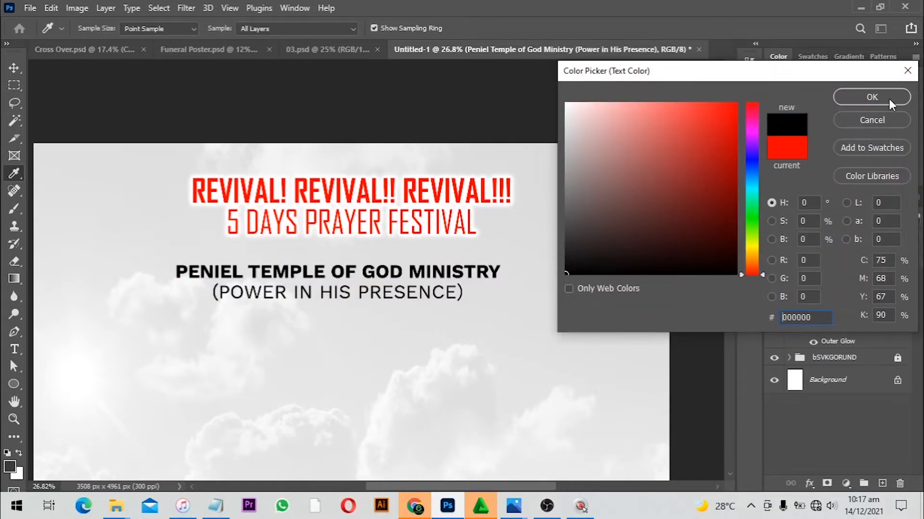
click(872, 97)
key(ctrl+a)
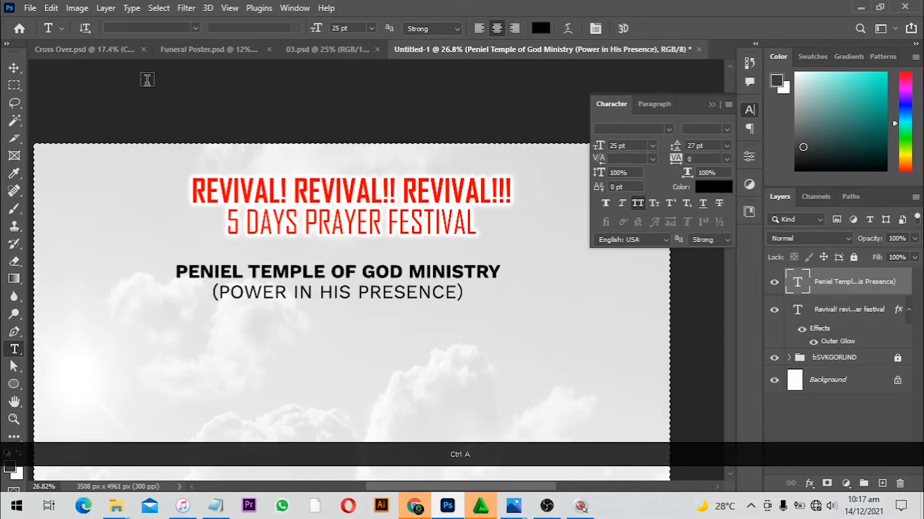
key(v)
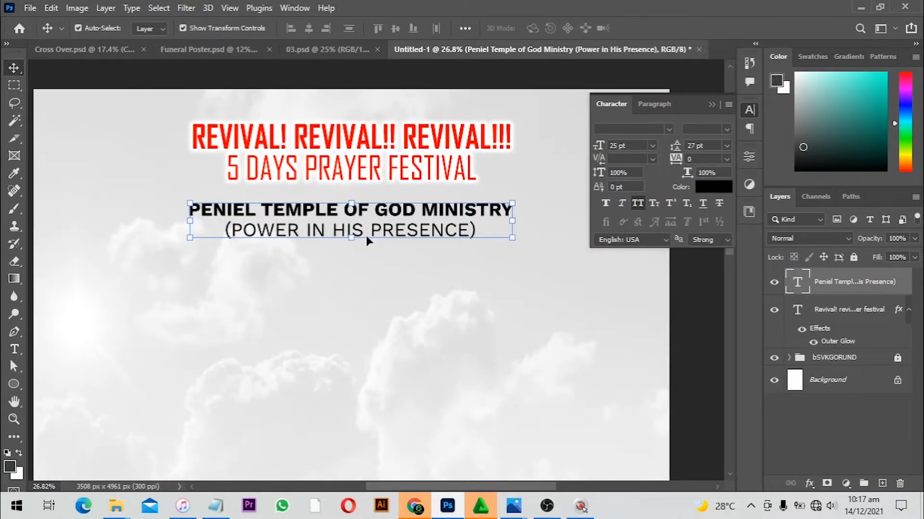
click(382, 308)
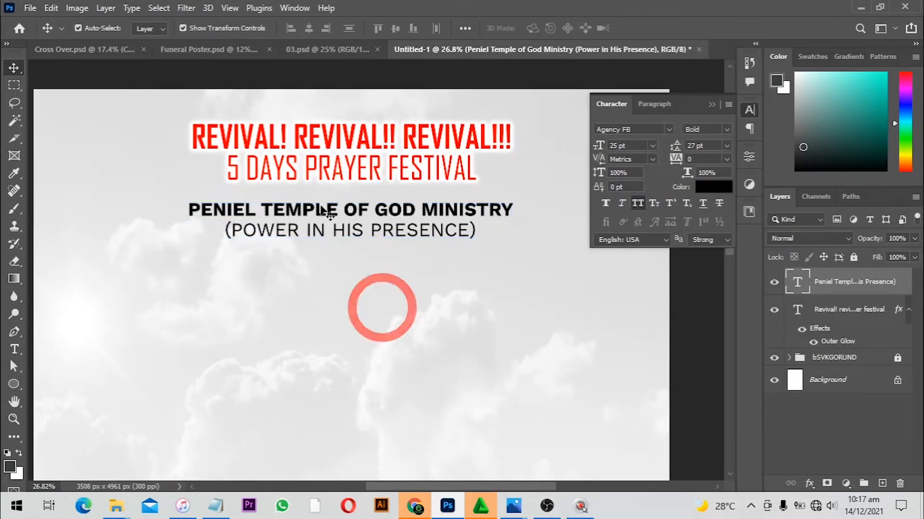
scroll(327, 214, down, 2)
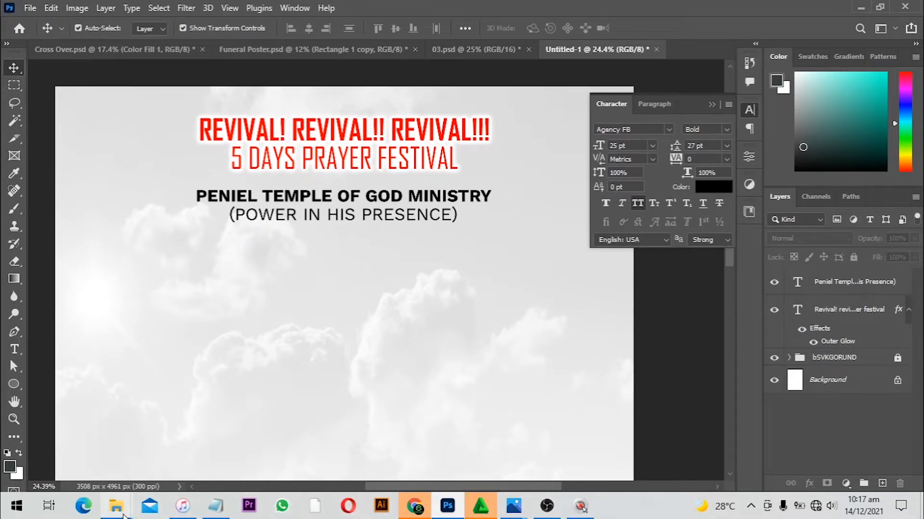
Drag the Layer 6 portrait from the cross over folder into the poster, scaled small beside the heading's left end
mouse_move(116, 506)
click(100, 468)
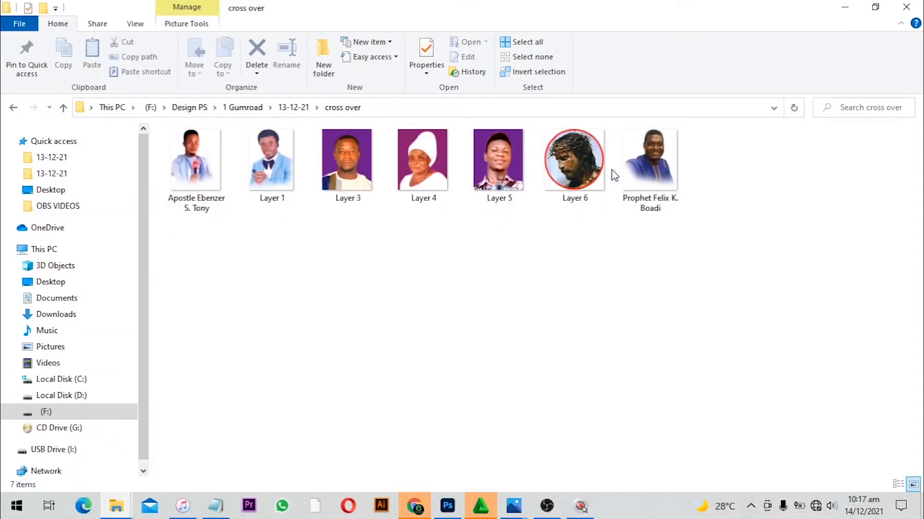
click(584, 193)
drag(586, 195, 229, 243)
drag(335, 294, 151, 168)
key(Return)
Nudge the small portrait a few pixels left
key(alt)
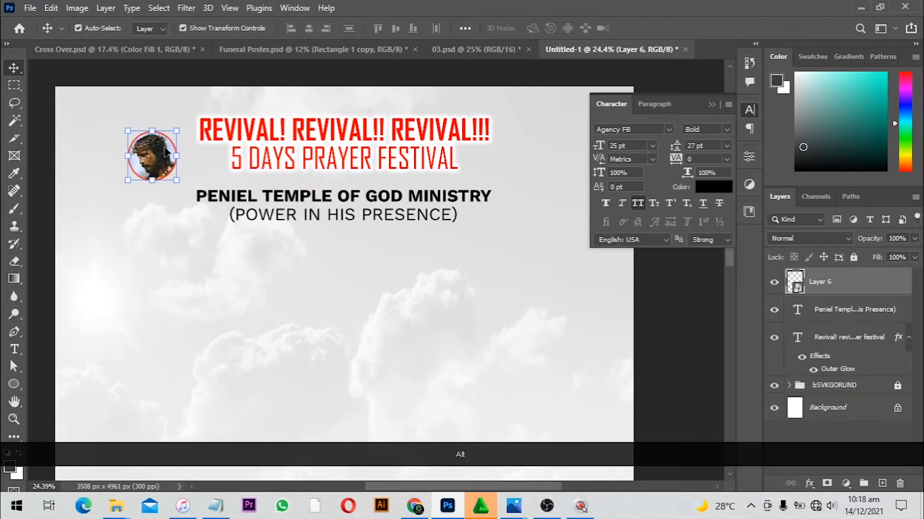
click(165, 152)
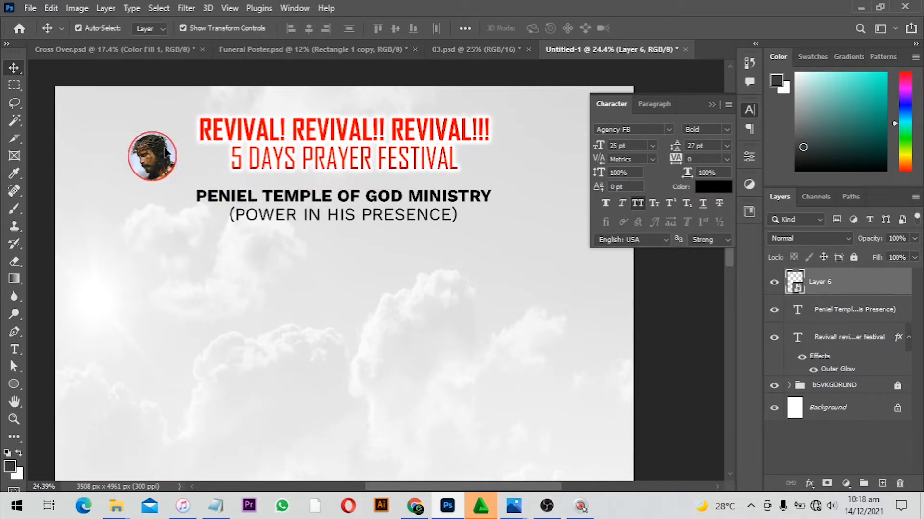
key(Left)
key(Left)
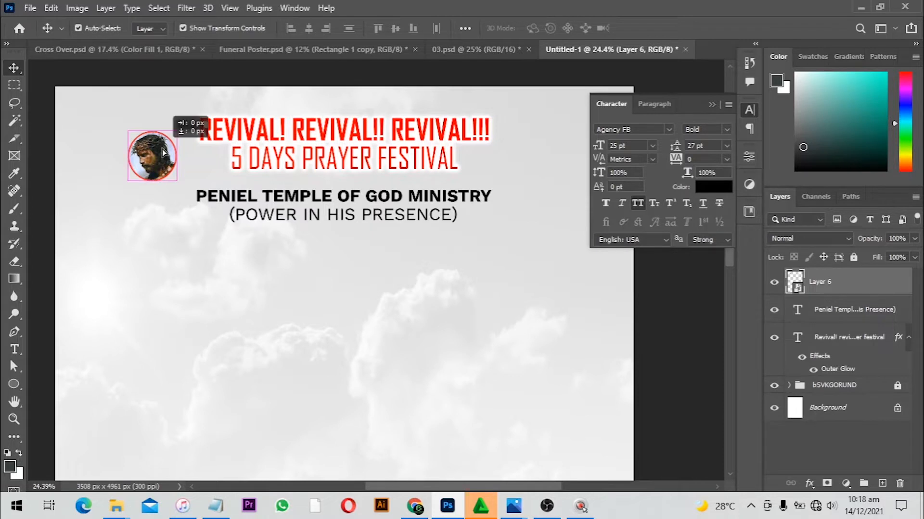
key(Left)
key(Left)
key(Left)
key(Left)
key(Left)
key(Left)
key(Left)
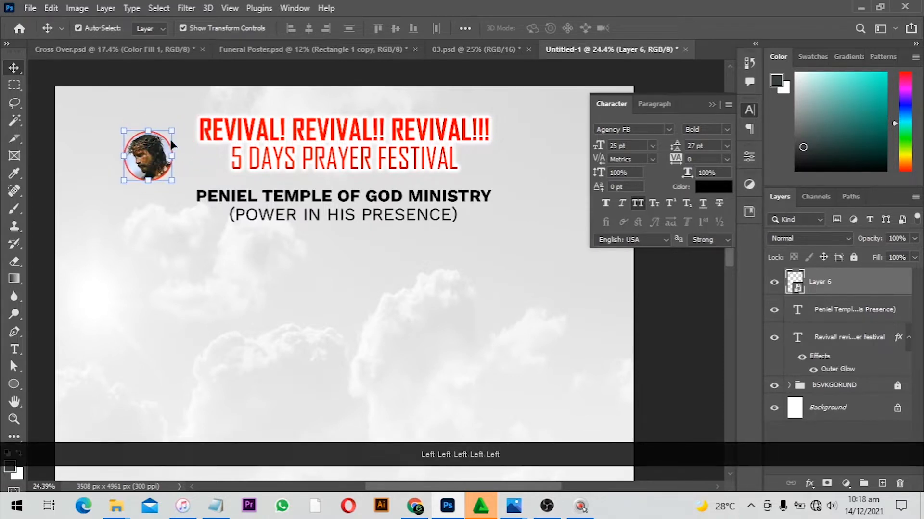
click(187, 115)
scroll(291, 190, down, 2)
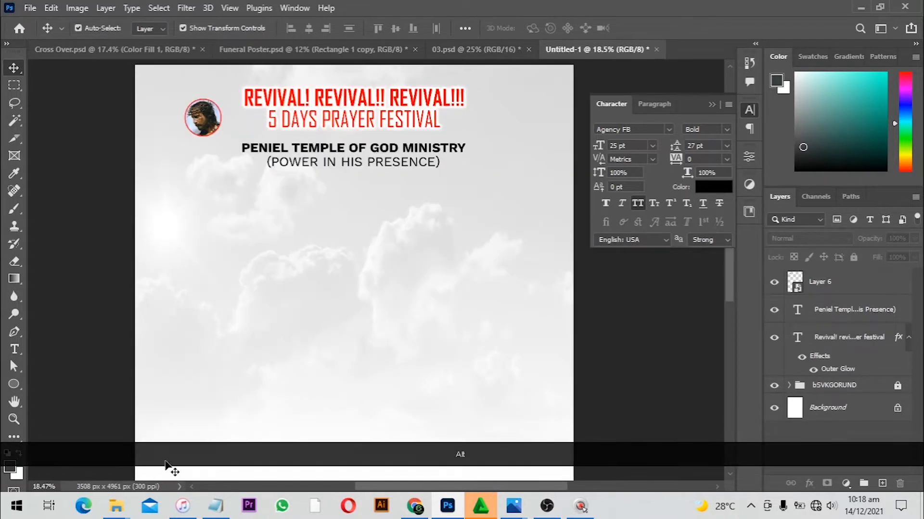
Import the three pastor photos from the cross over folder and place them below the ministry text
mouse_move(116, 505)
click(99, 448)
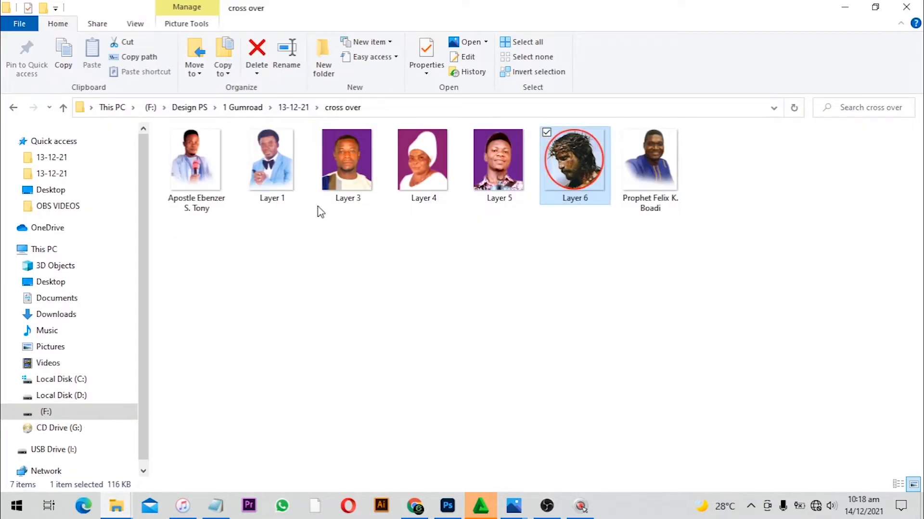
click(181, 178)
ctrl+click(267, 166)
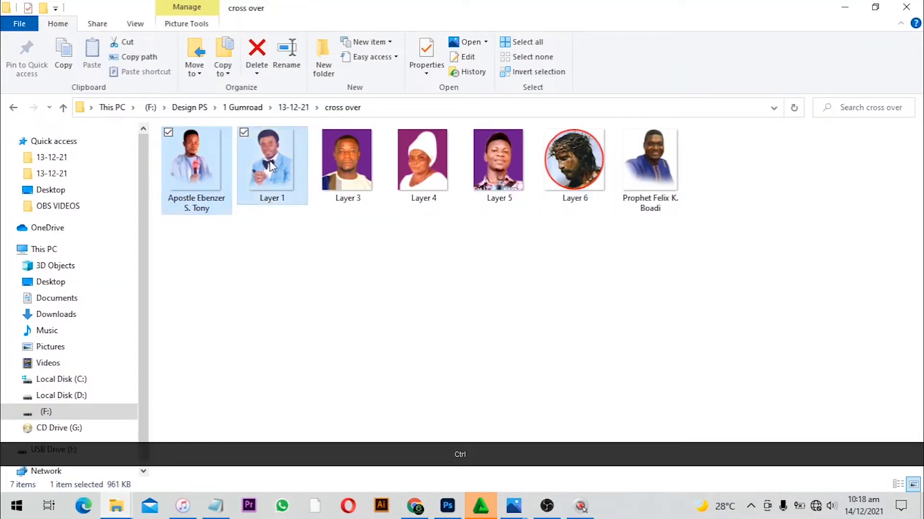
ctrl+click(647, 169)
drag(633, 175, 408, 304)
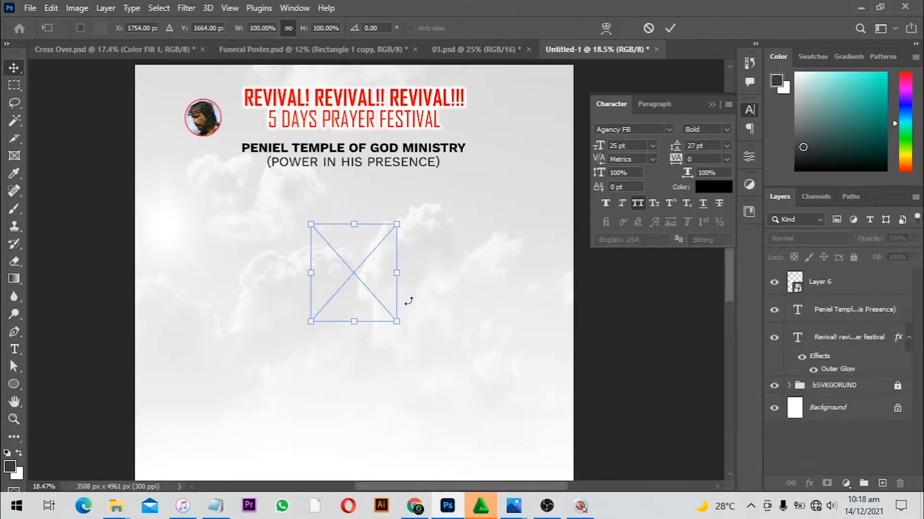
drag(376, 274, 281, 246)
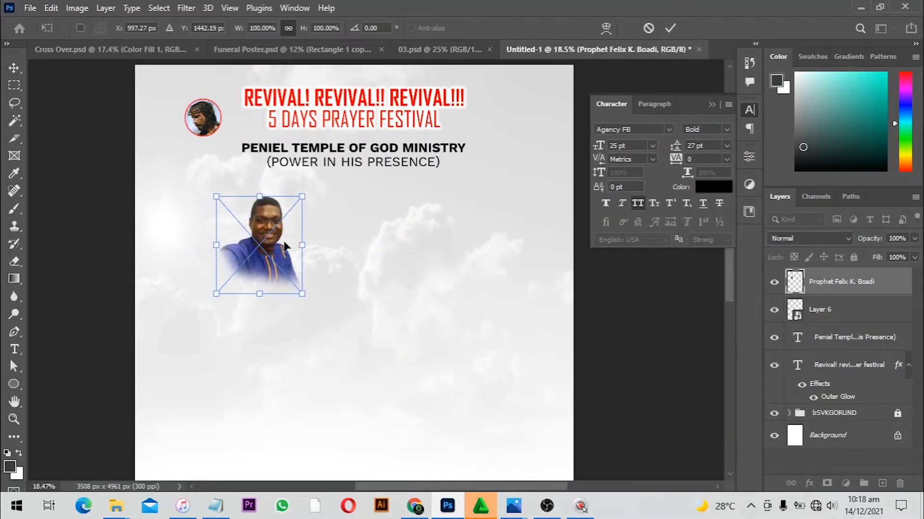
key(Return)
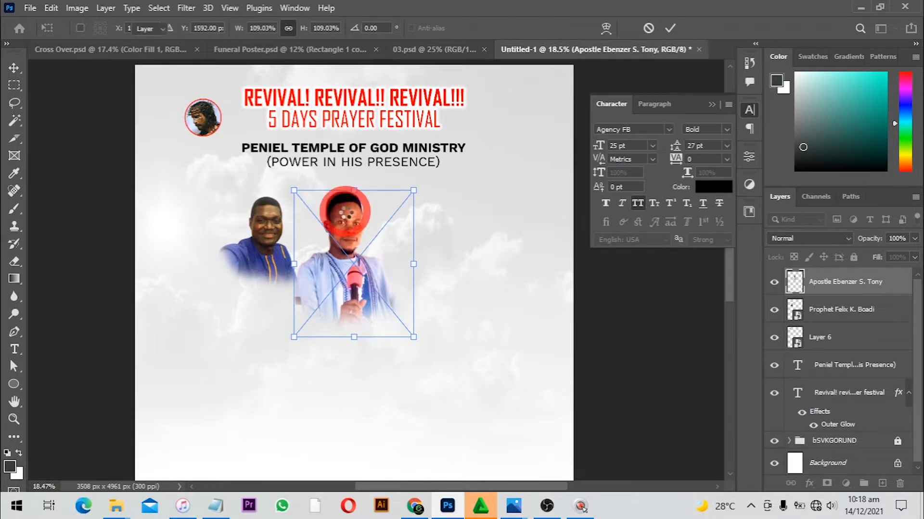
key(Return)
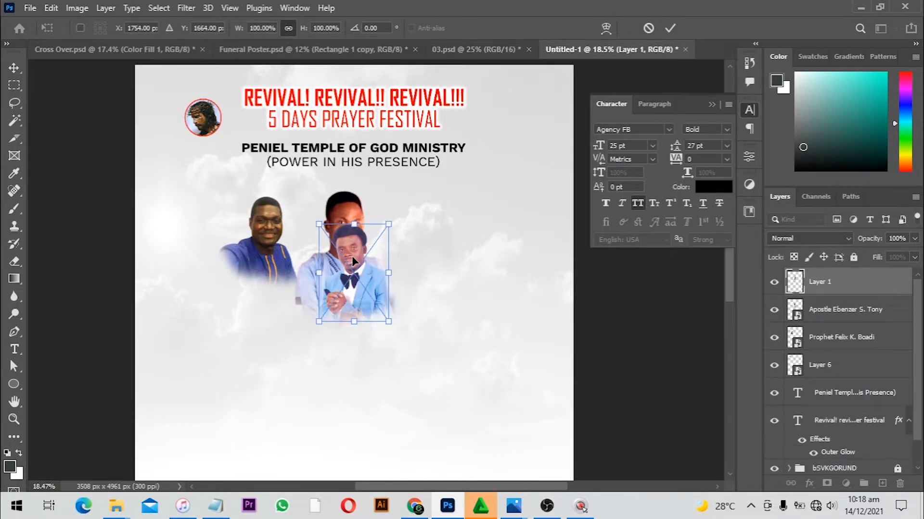
Arrange the photos side by side, moving the right photo over and enlarging the left photo to about 116%
drag(353, 261, 413, 247)
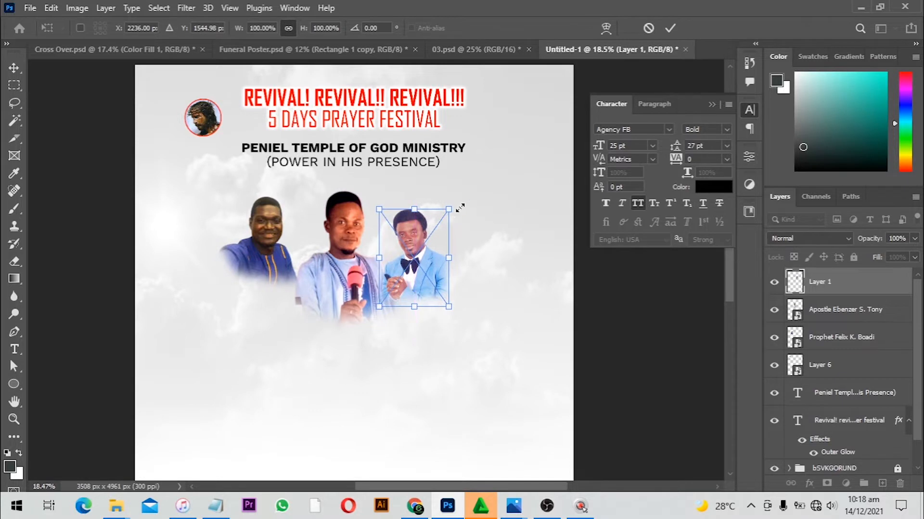
drag(460, 208, 469, 203)
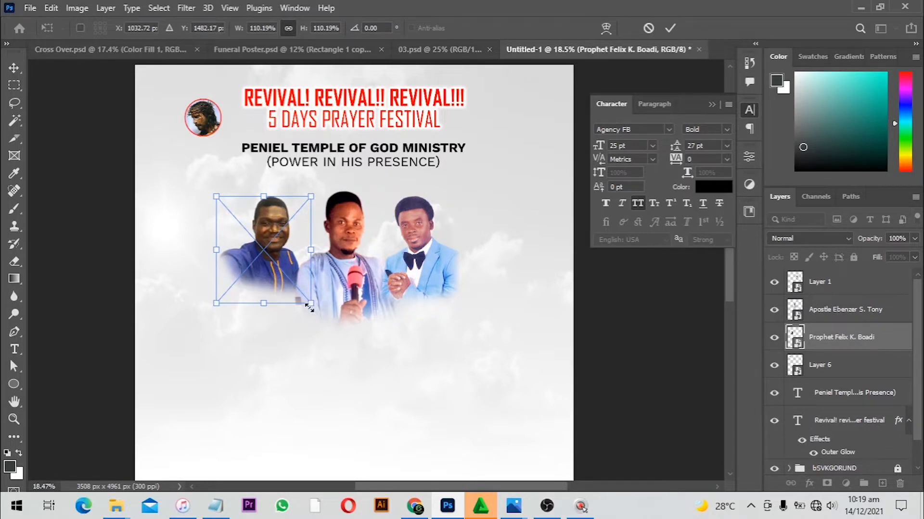
drag(310, 308, 316, 309)
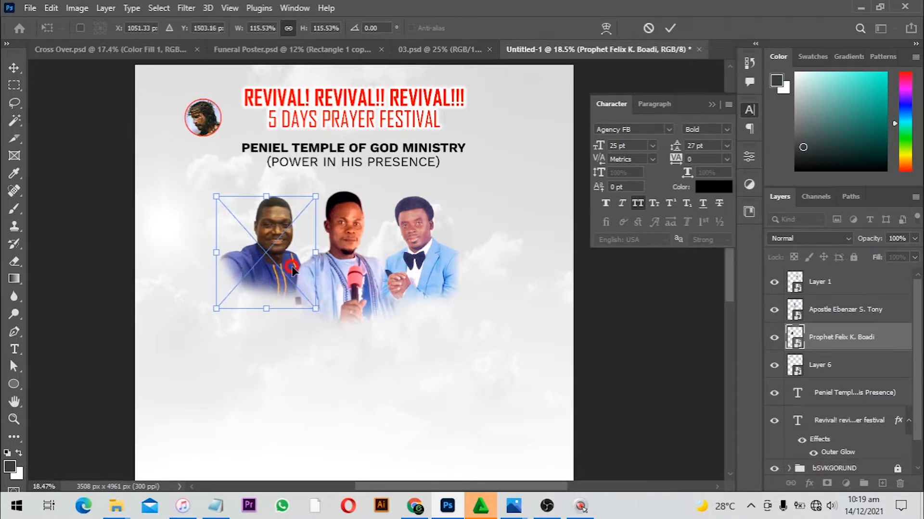
key(Return)
Select the three photo layers together and scale them up as a group below the ministry text
click(620, 354)
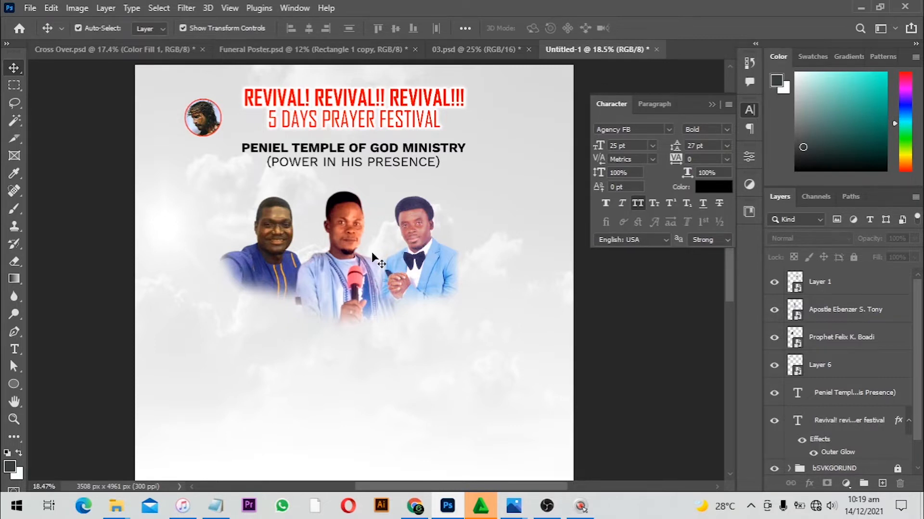
click(340, 270)
click(438, 264)
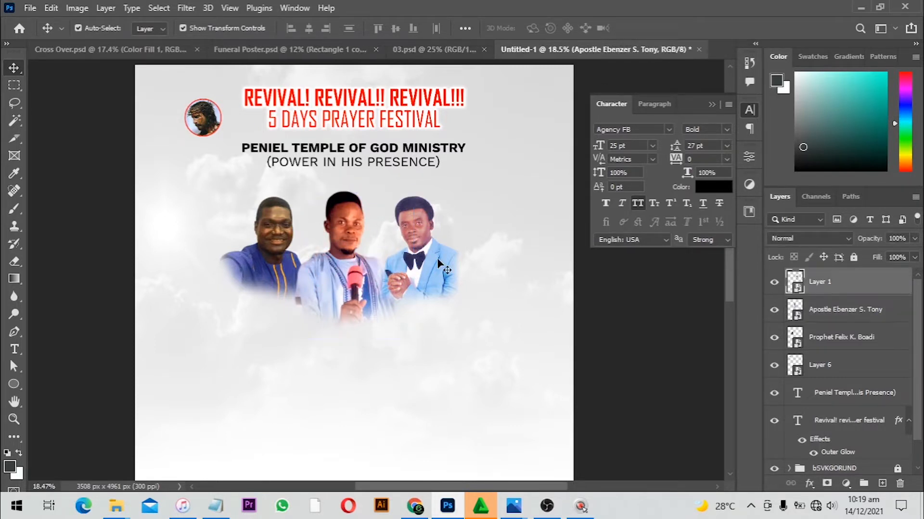
shift+click(264, 258)
shift+click(344, 283)
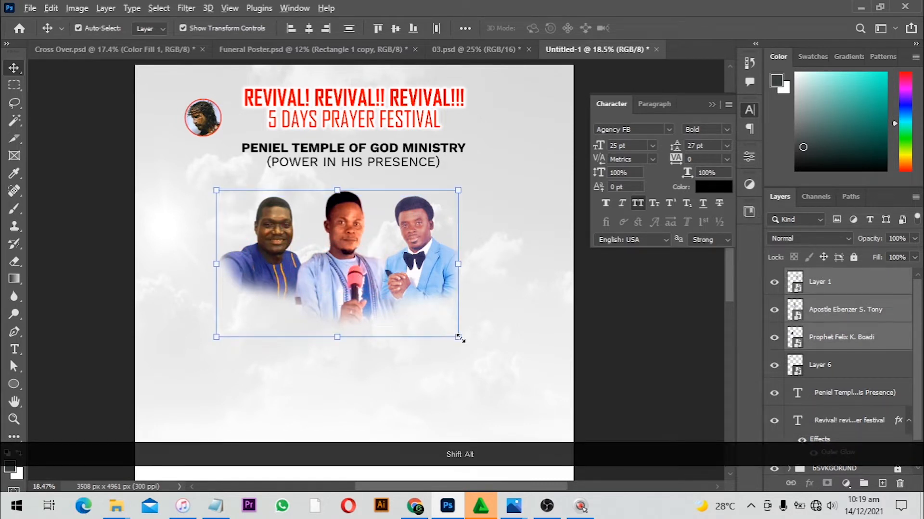
drag(460, 338, 471, 346)
mouse_move(420, 264)
mouse_down()
mouse_move(422, 271)
mouse_move(422, 262)
mouse_up()
key(Return)
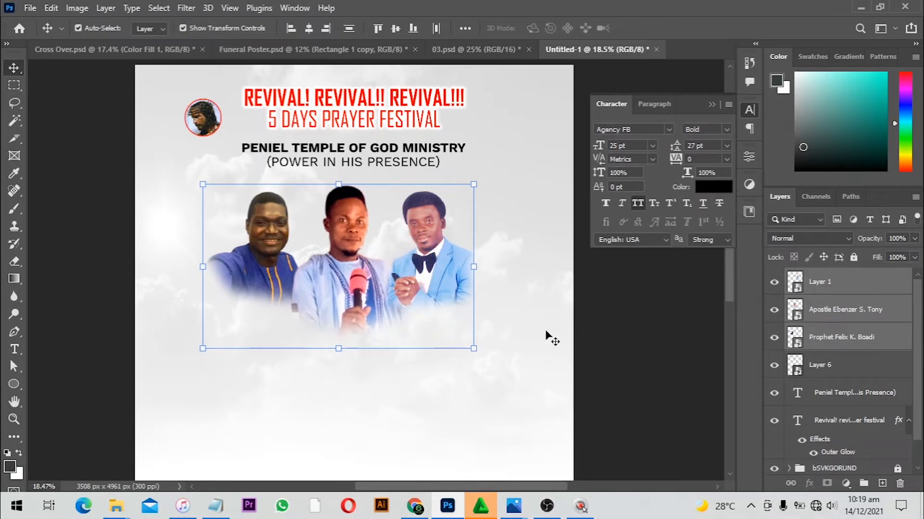
click(641, 317)
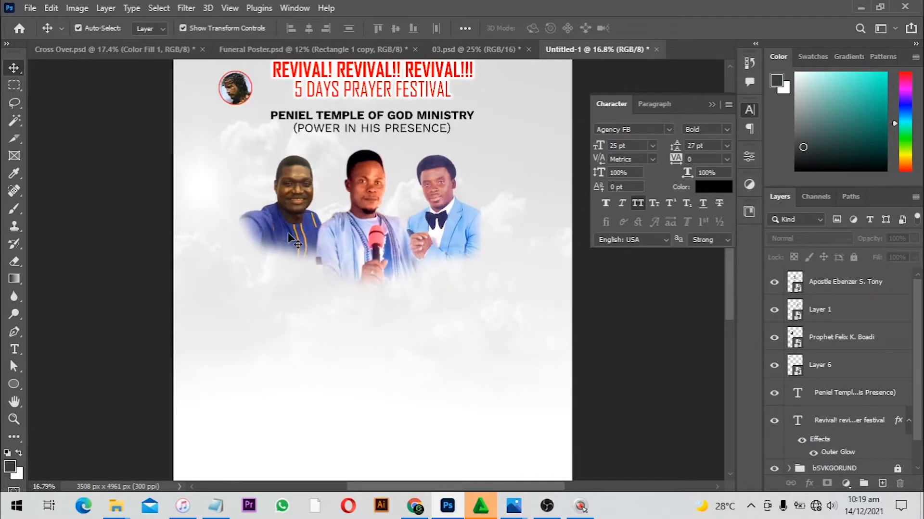
click(14, 349)
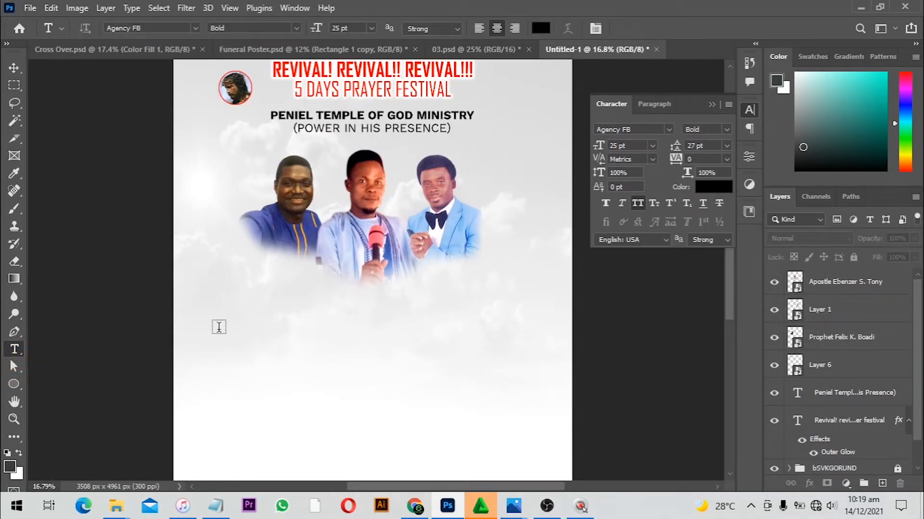
Create a text layer reading ROSS below the pastor photos
click(264, 325)
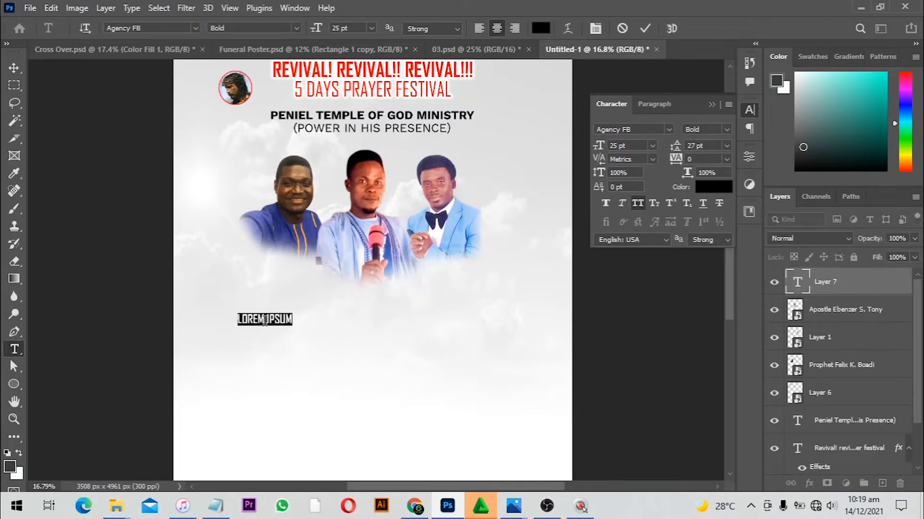
text(ROSS)
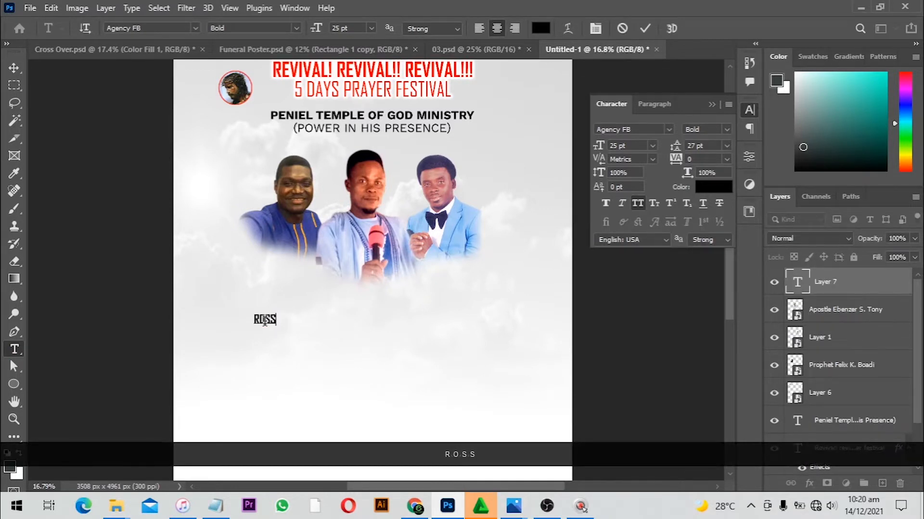
key(Return)
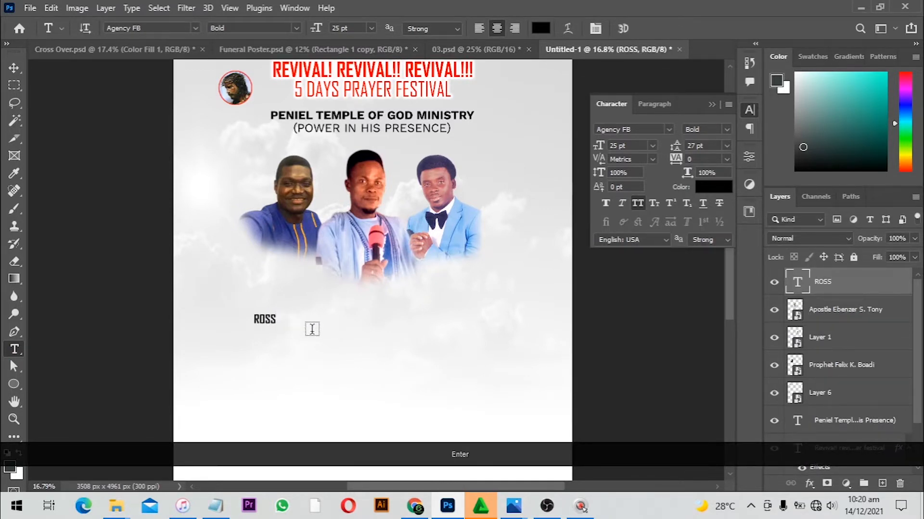
Scale the ROSS text up to about 133 pt below the photos
key(v)
click(312, 329)
scroll(270, 323, up, 3)
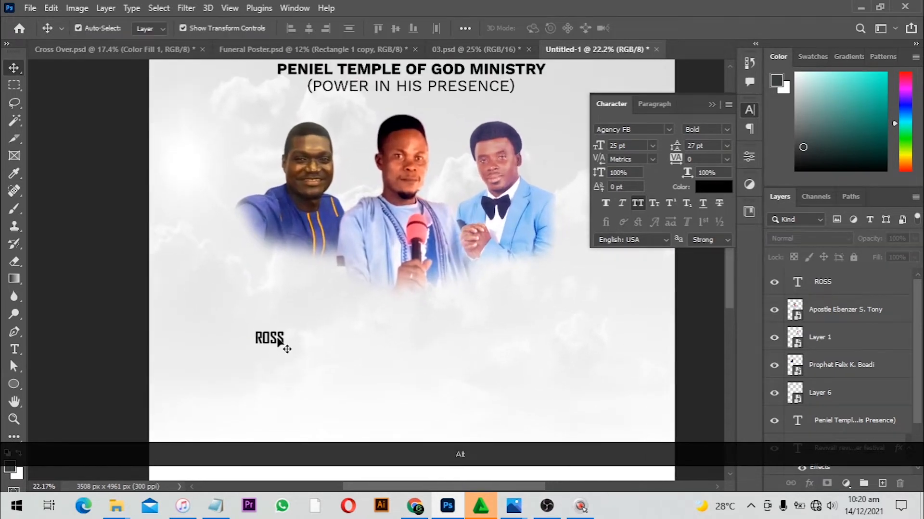
drag(272, 341, 468, 307)
double_click(431, 322)
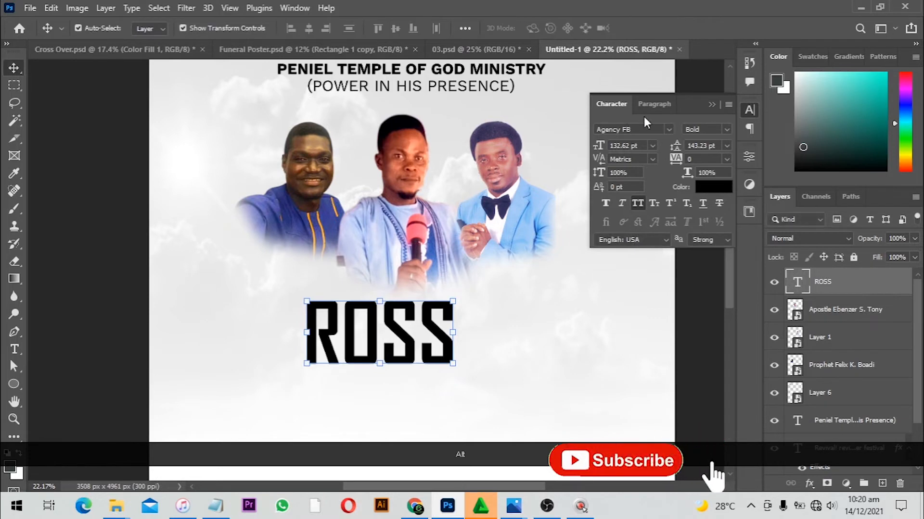
Change the ROSS text's font to Work Sans Bold
click(650, 130)
text(WORK)
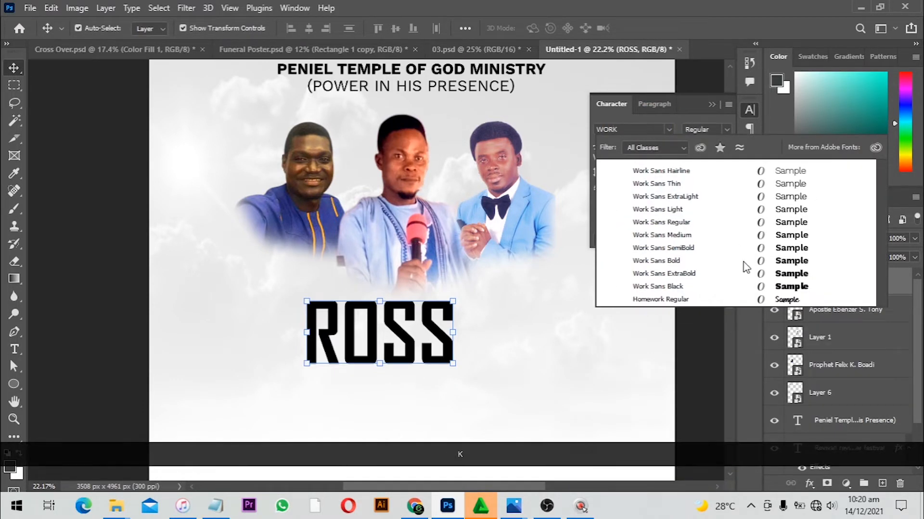
click(699, 259)
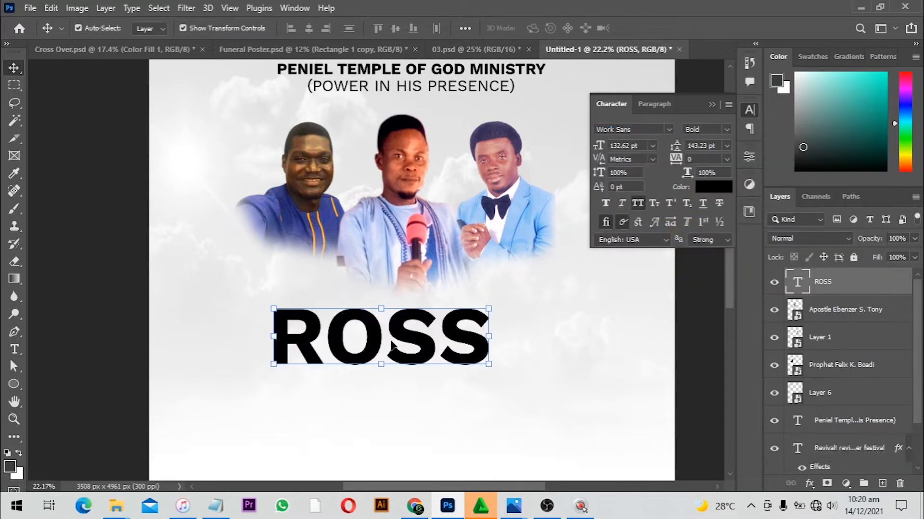
Move the ROSS text right and duplicate it directly below
drag(416, 340, 466, 340)
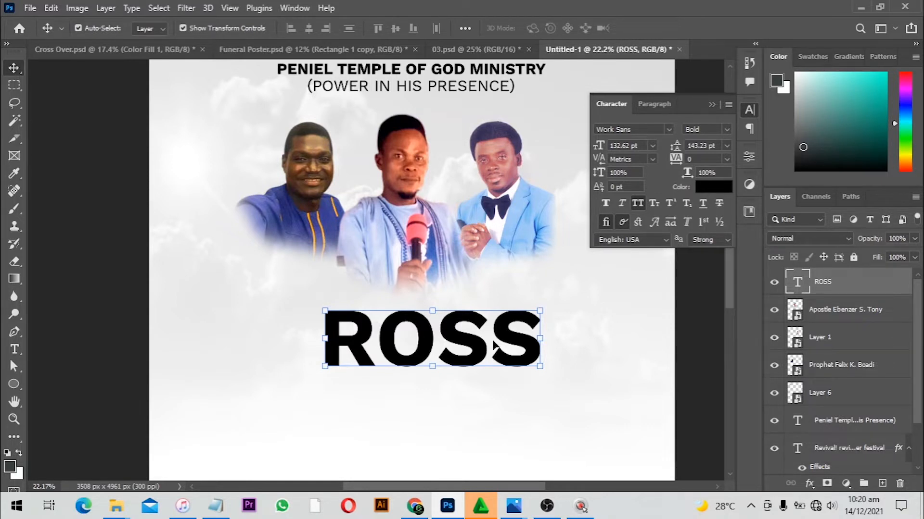
alt+drag(494, 346, 497, 397)
drag(499, 407, 498, 406)
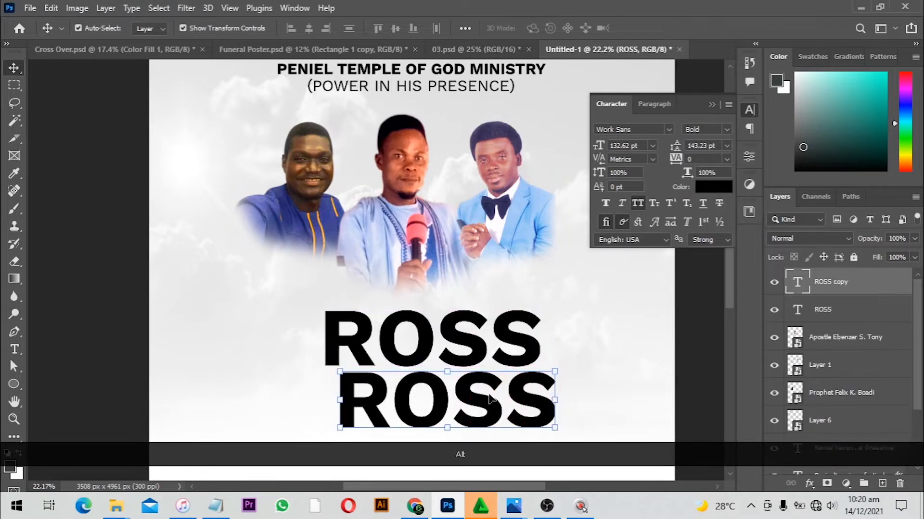
Replace the duplicated text with VER
key(t)
click(460, 391)
key(ctrl+a)
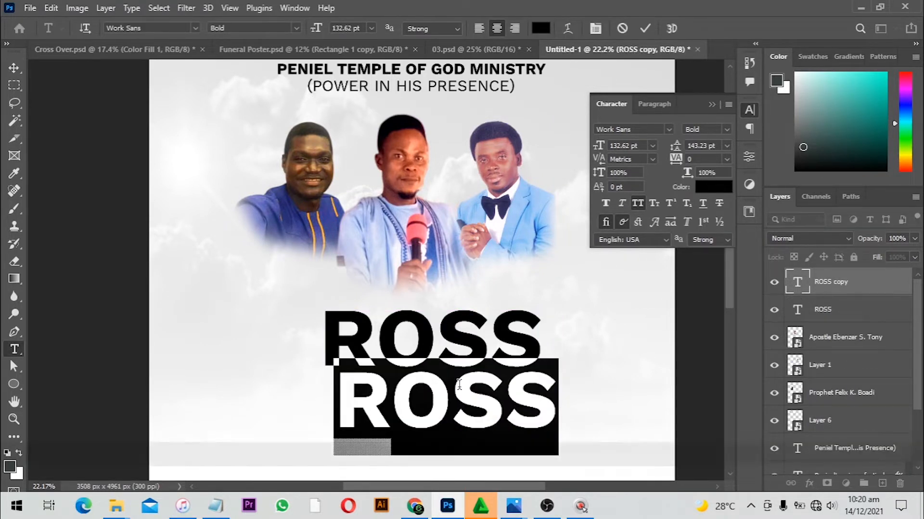
text(VER)
key(Return)
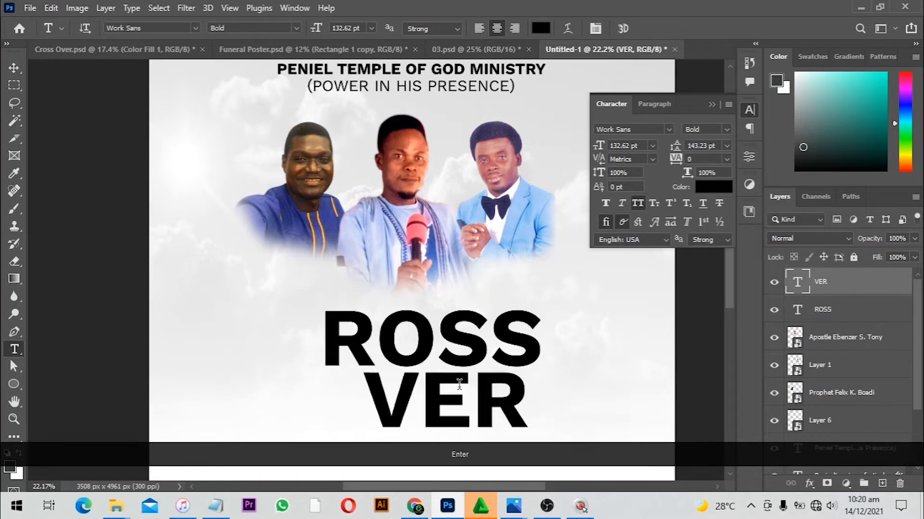
Scale the ROSS and VER layers together to about 108% and set their weight to ExtraBold
scroll(293, 373, down, 2)
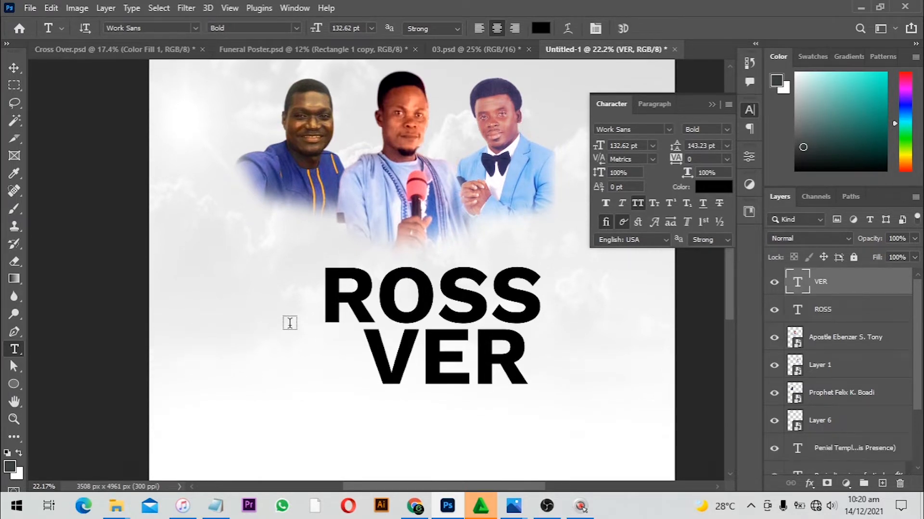
key(v)
shift+click(451, 301)
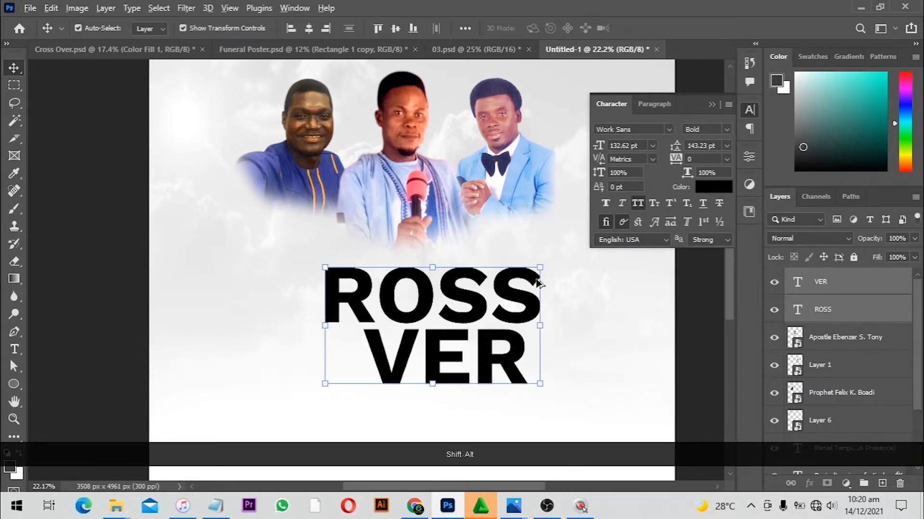
drag(541, 266, 548, 265)
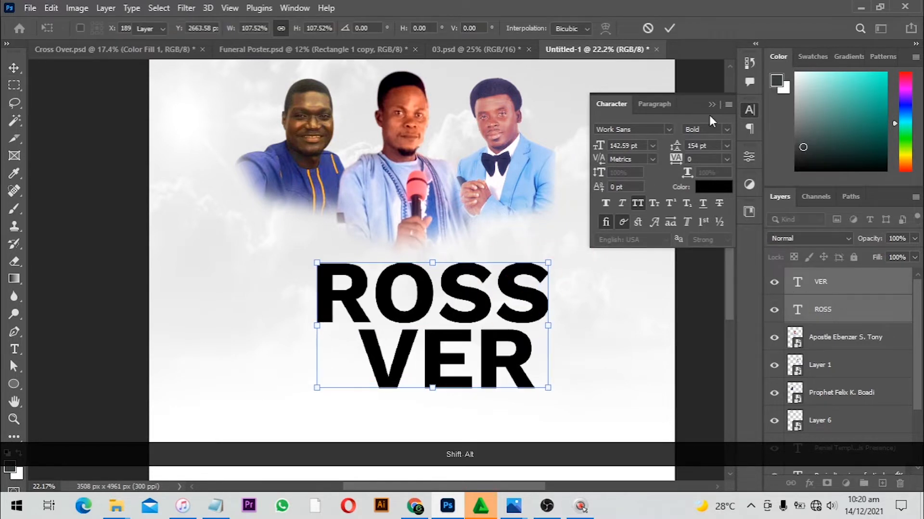
click(729, 129)
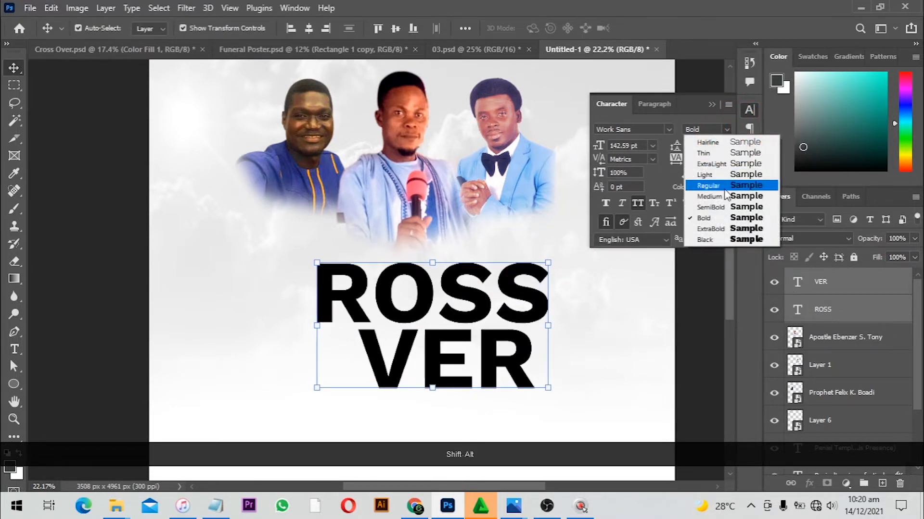
click(722, 229)
Move the ROSS and VER text block slightly up and left
mouse_move(486, 319)
mouse_down()
mouse_move(502, 305)
mouse_move(472, 307)
mouse_up()
key(Left)
key(Left)
click(667, 308)
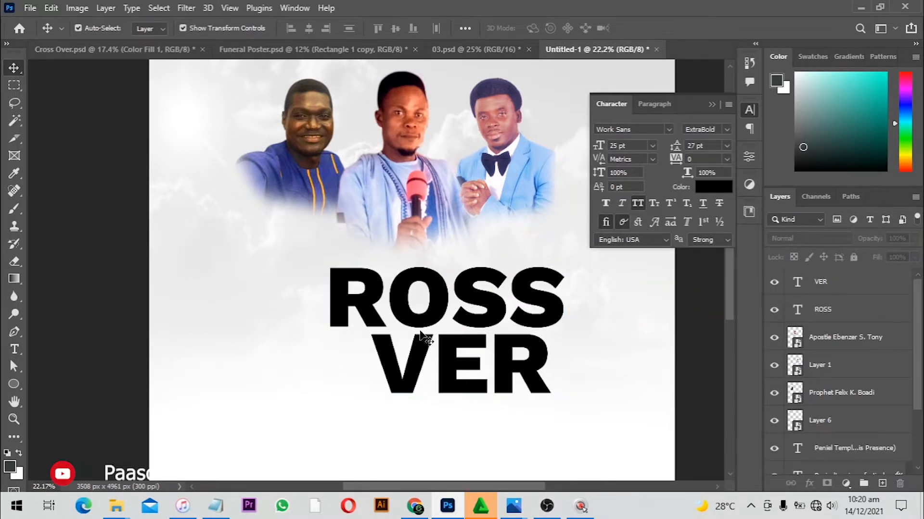
Duplicate VER to its left and change the copy's text to c
scroll(469, 337, down, 2)
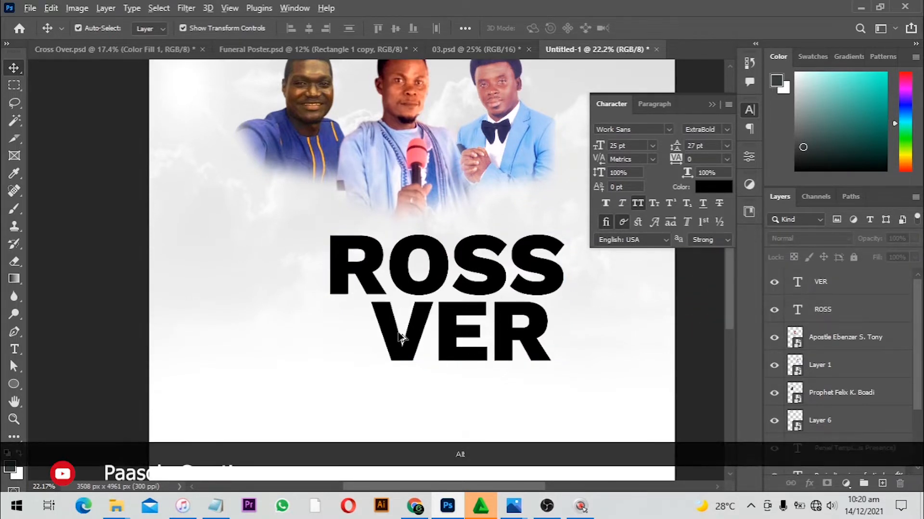
alt+drag(403, 337, 261, 350)
click(260, 350)
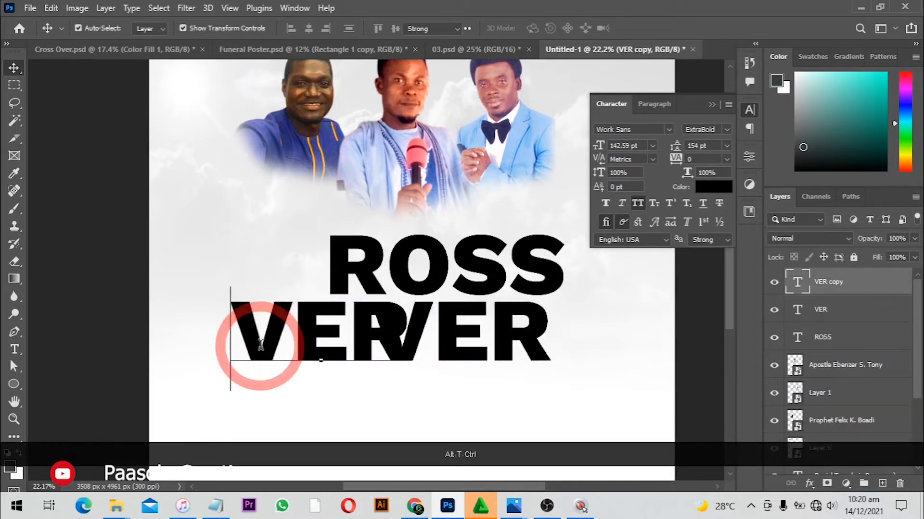
key(ctrl+a)
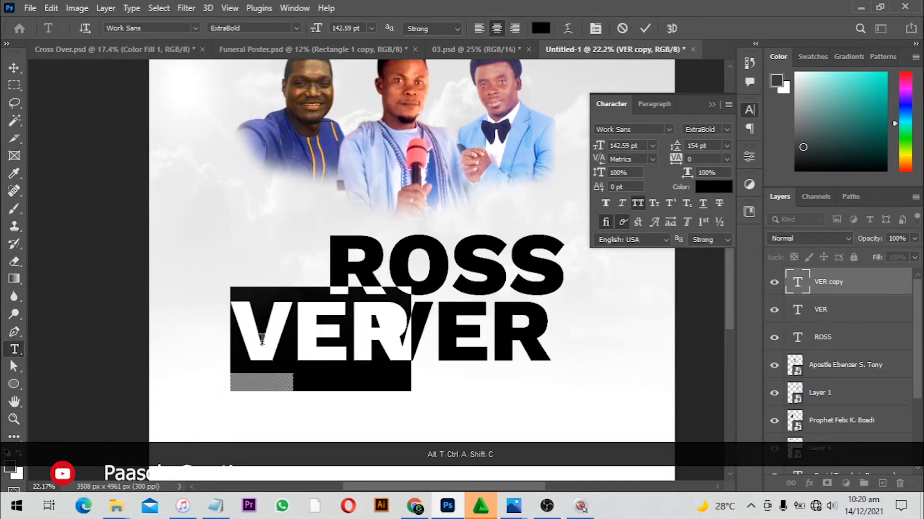
text(c)
key(ctrl+Return)
key(v)
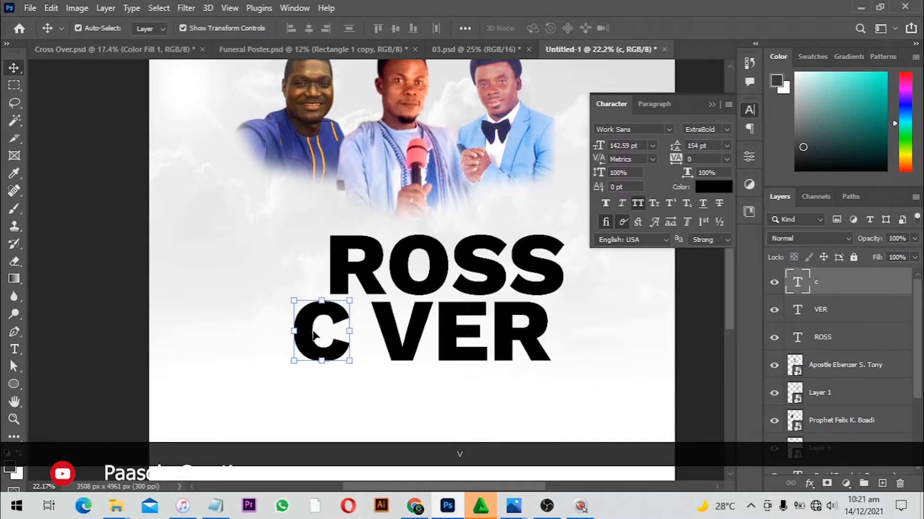
Duplicate the c letter below it and change the copy's text to o
drag(311, 333, 337, 365)
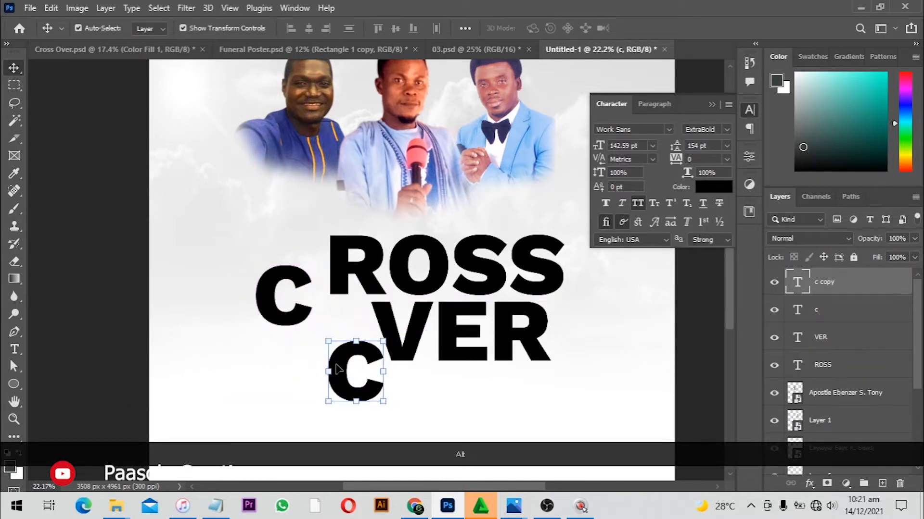
key(t)
click(338, 362)
key(ctrl+a)
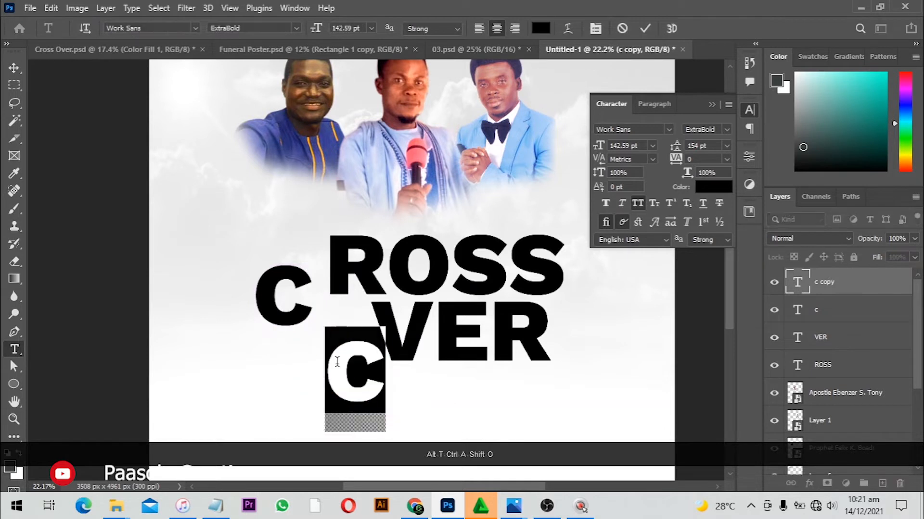
text(o)
key(Return)
key(v)
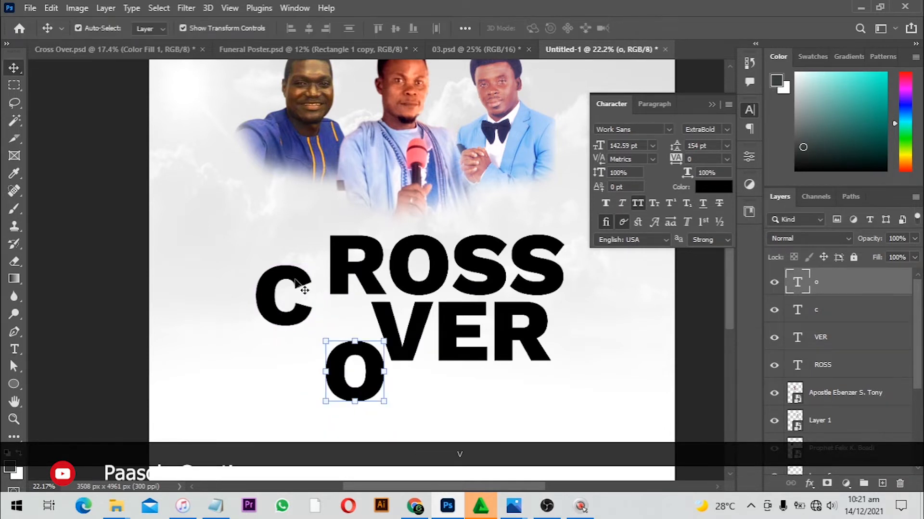
Enlarge the c letter to about 189% and place it left of ROSS
click(272, 284)
drag(335, 250, 340, 242)
drag(300, 266, 293, 260)
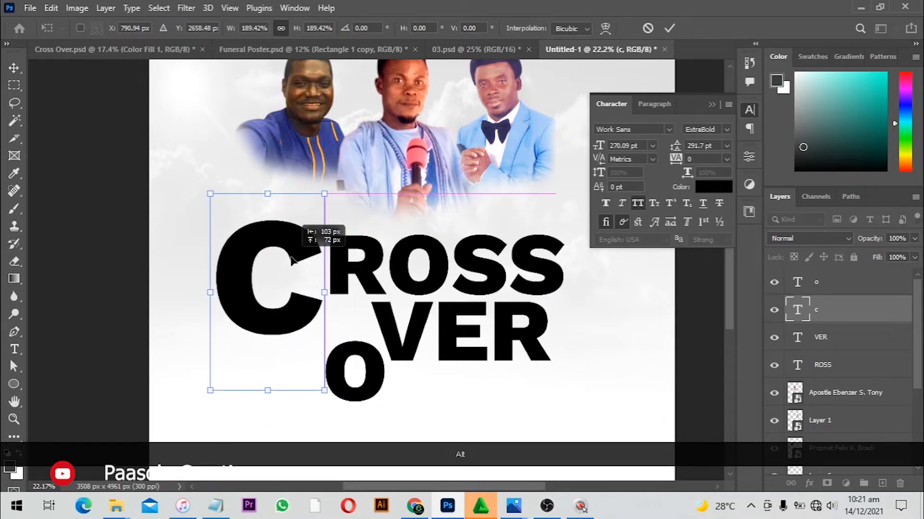
double_click(279, 298)
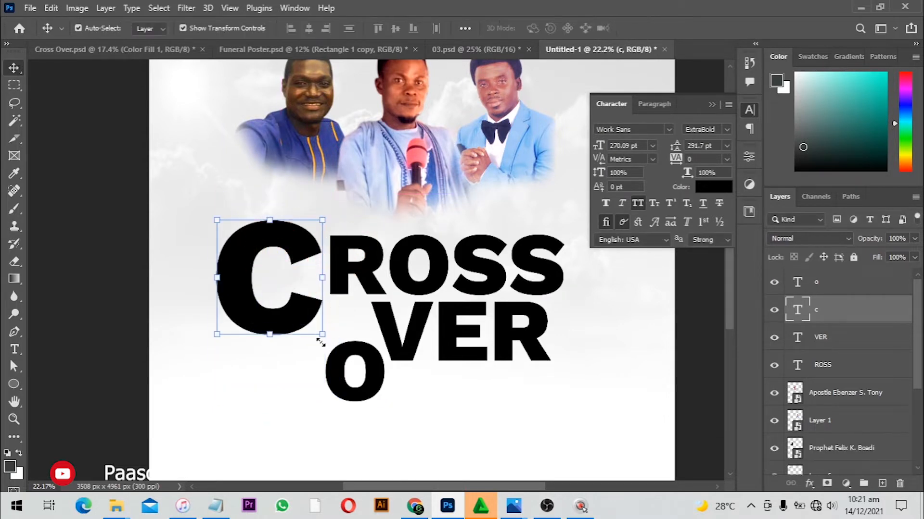
drag(306, 320, 306, 324)
Enlarge the o letter and position it overlapping the lower part of the C, left of VER
click(367, 357)
drag(386, 328, 425, 276)
double_click(352, 375)
key(ctrl+t)
drag(366, 361, 350, 316)
key(Return)
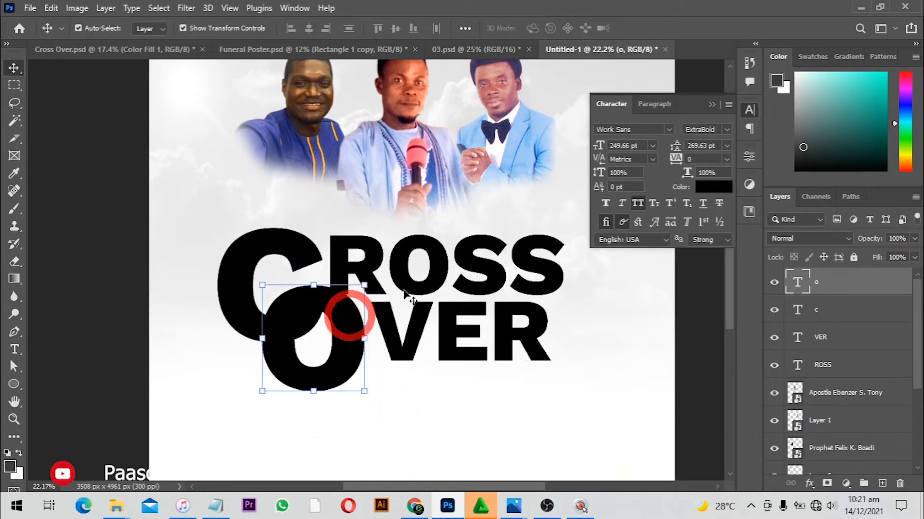
Set the o letter's weight to Bold and shift it slightly up and left
click(720, 131)
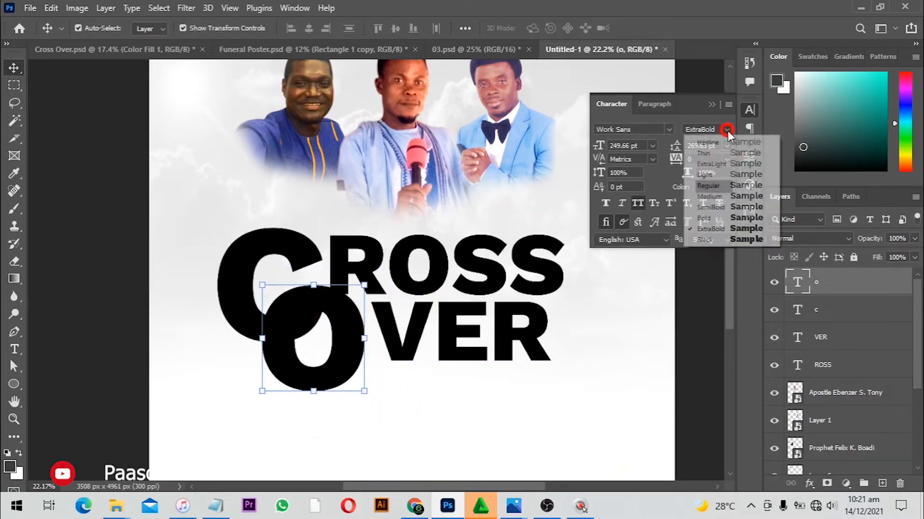
click(742, 219)
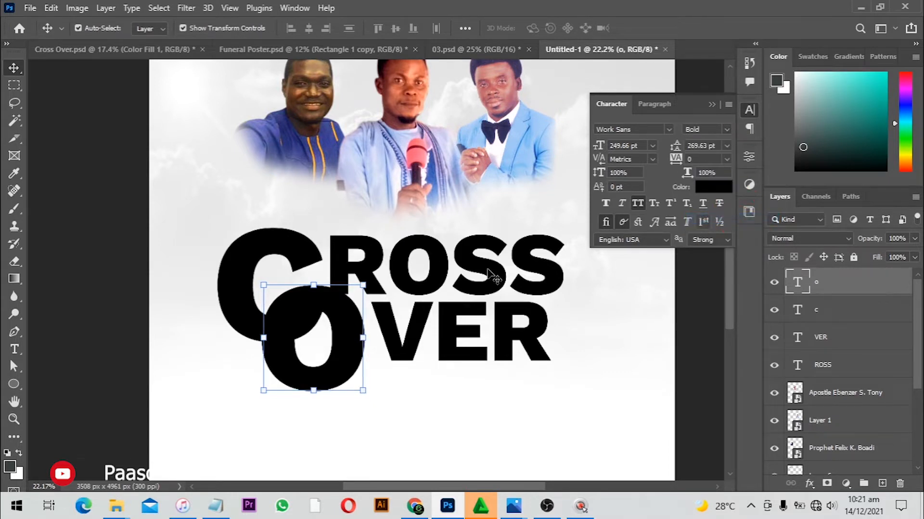
mouse_move(346, 319)
mouse_down()
mouse_move(336, 306)
mouse_move(341, 318)
mouse_move(352, 304)
mouse_move(358, 309)
mouse_up()
key(Left)
key(Left)
key(Left)
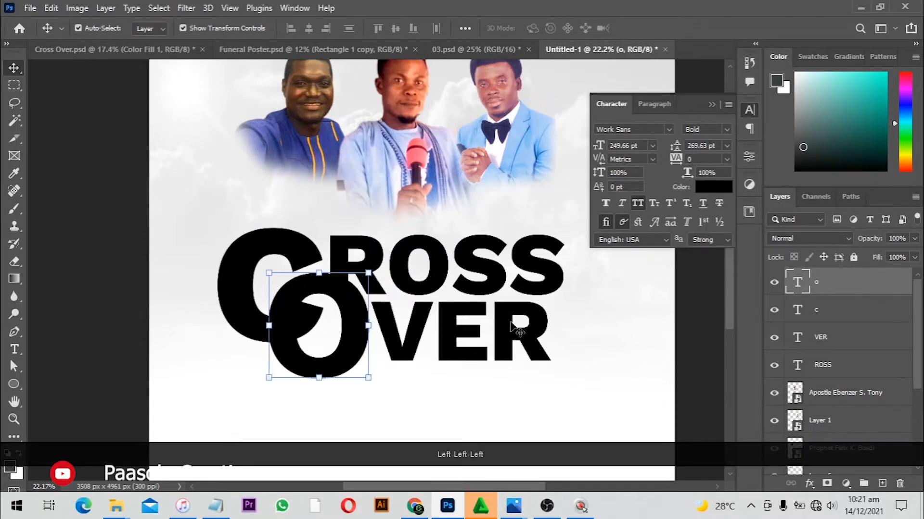
Add a white 19 px inside stroke to the o letter layer
click(810, 483)
click(813, 380)
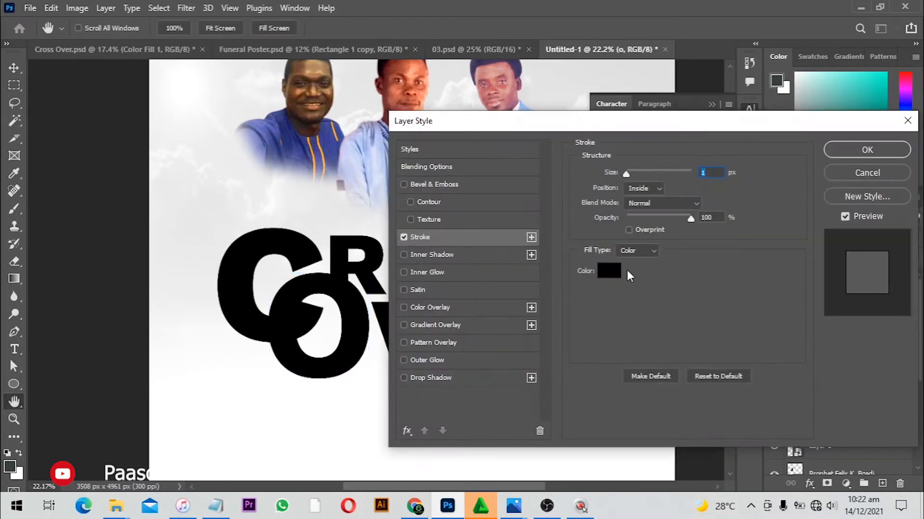
click(599, 271)
drag(596, 174, 532, 46)
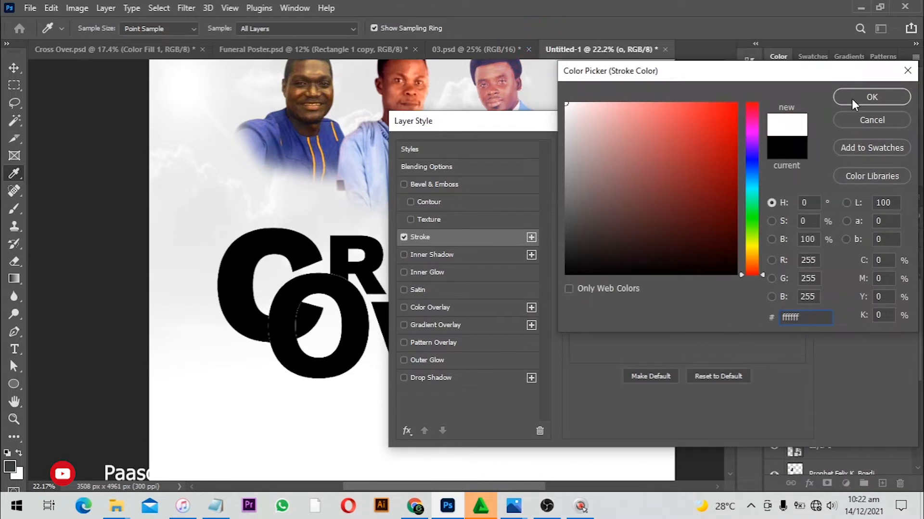
click(852, 98)
text(10)
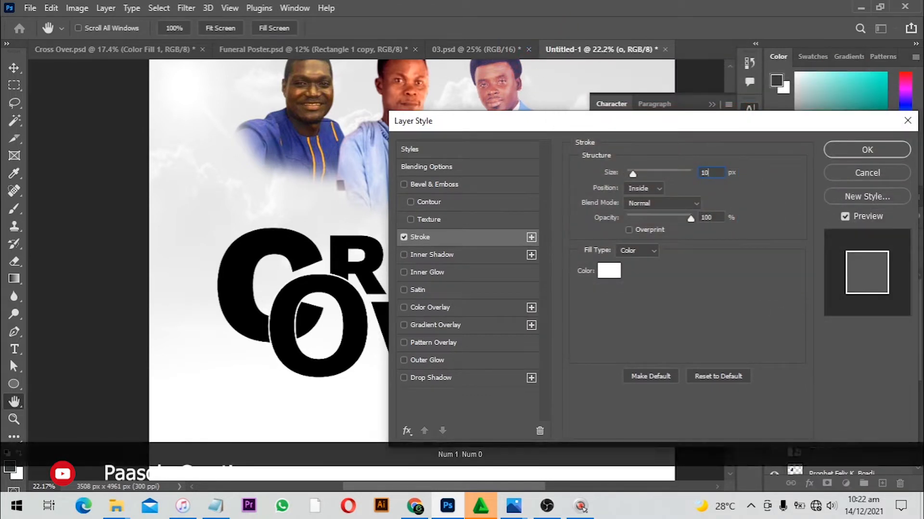
key(Up)
key(Up)
key(Up)
key(Up)
key(Up)
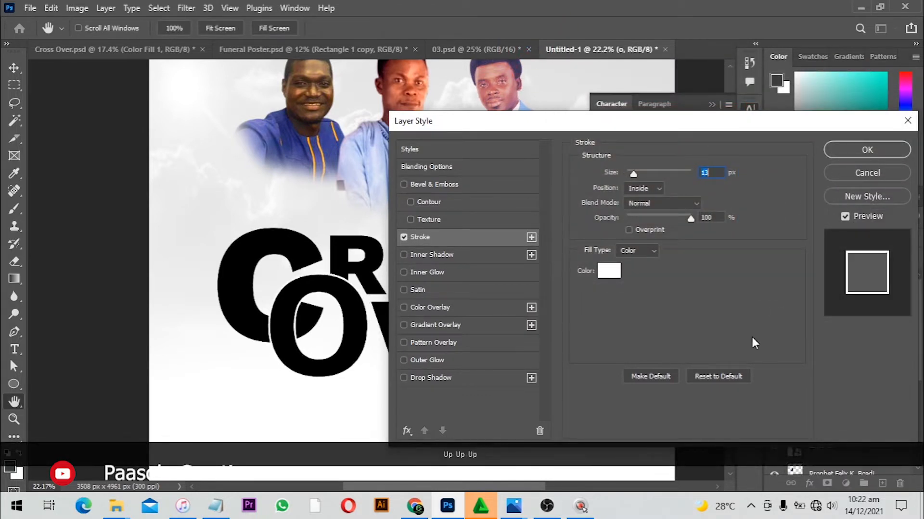
key(Up)
key(Up)
key(Up)
key(Up)
key(Up)
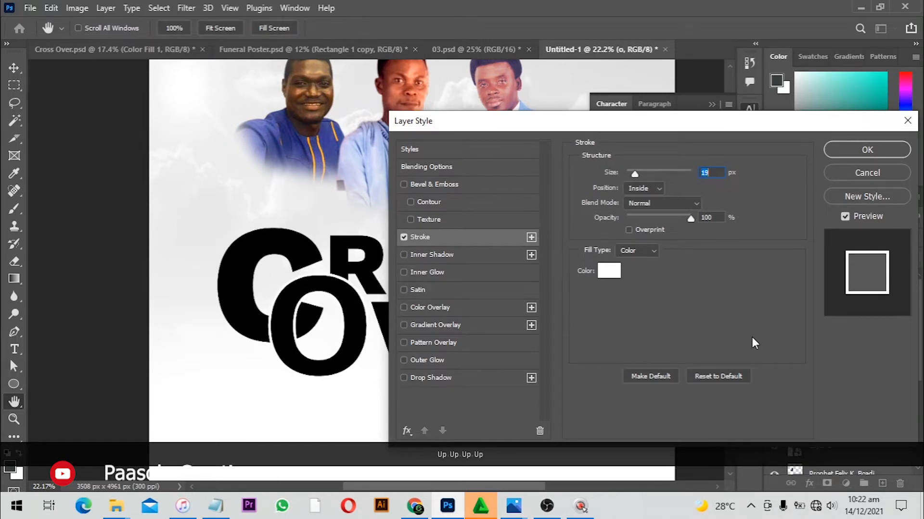
key(Return)
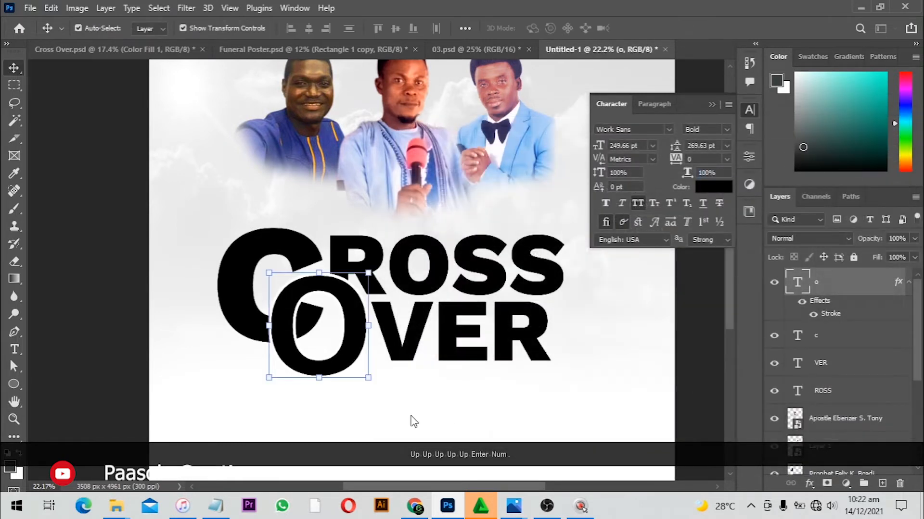
Nudge the o letter slightly up and to the right
click(144, 340)
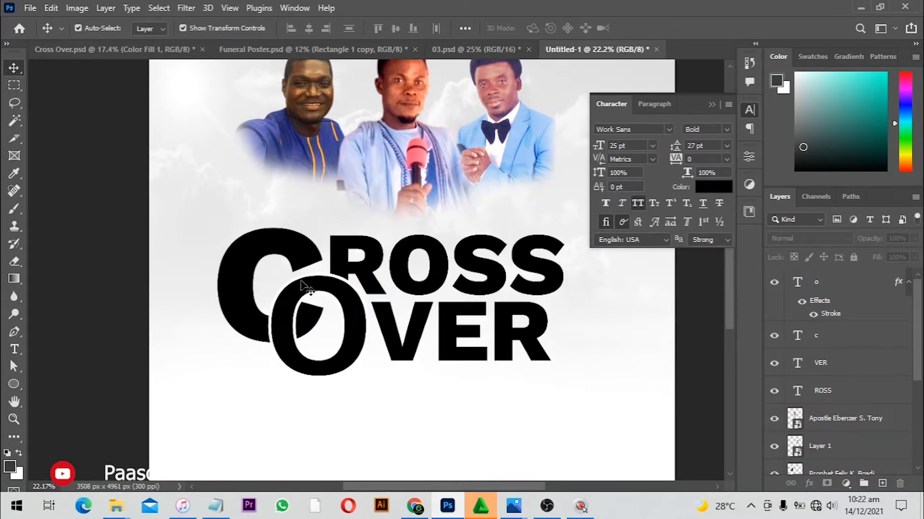
key(alt)
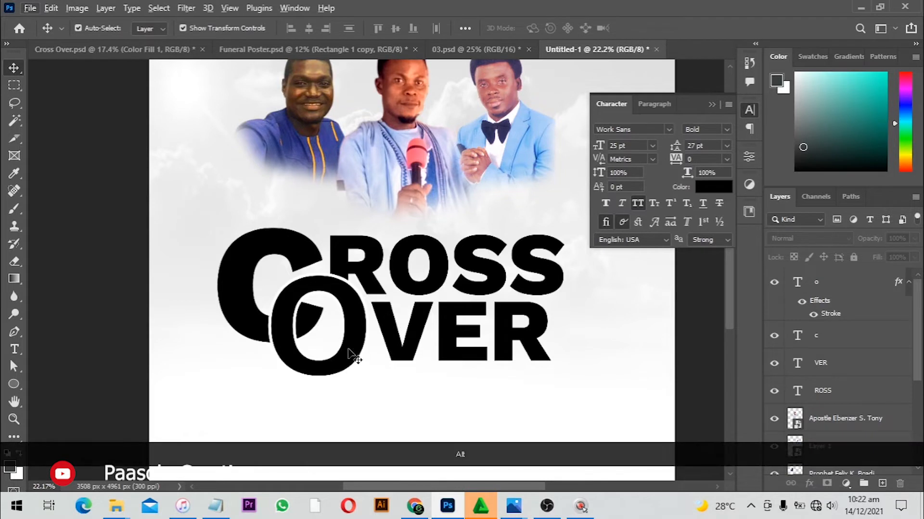
drag(354, 342, 356, 338)
Shift the VER text slightly left and up toward the O
click(416, 333)
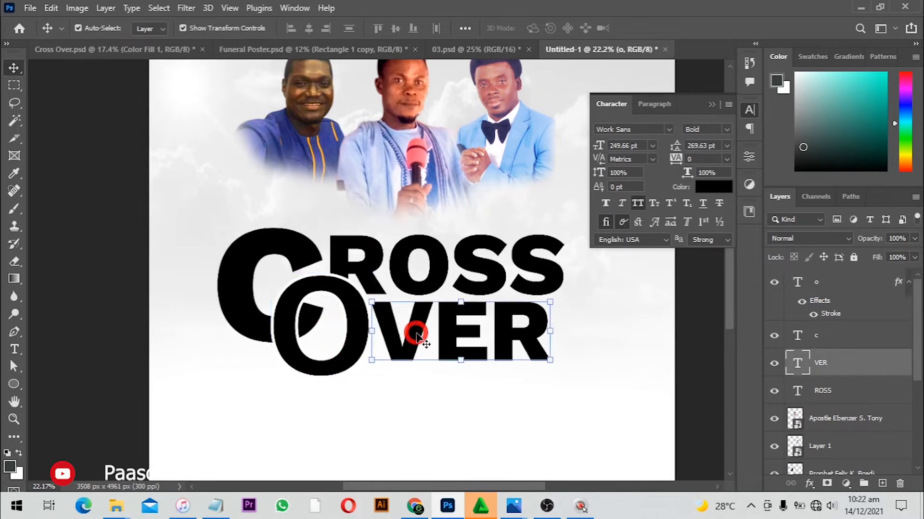
key(Left)
key(Left)
key(Left)
key(Left)
key(Left)
key(Left)
key(Left)
key(Left)
key(Left)
key(Left)
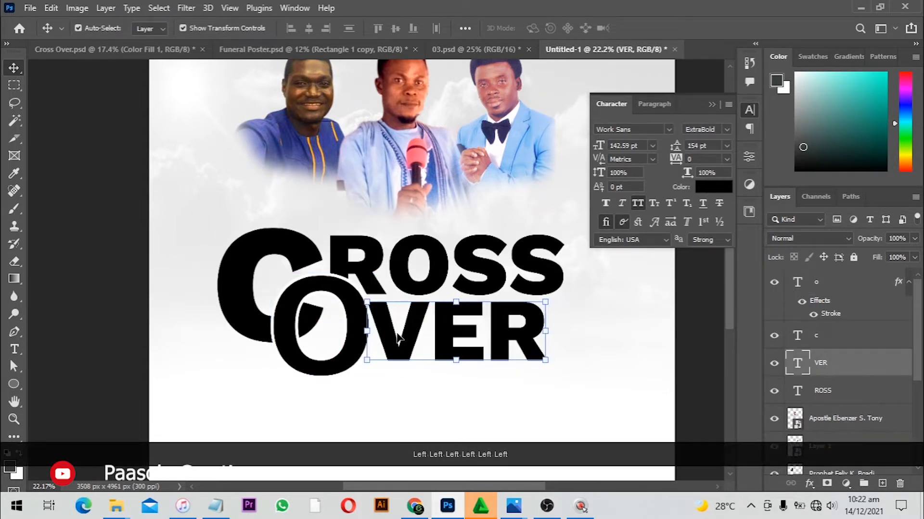
key(Left)
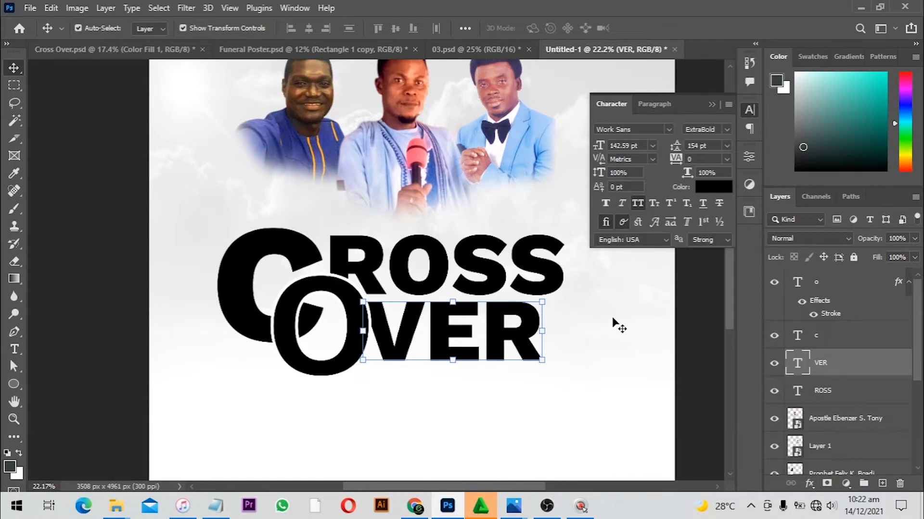
key(Up)
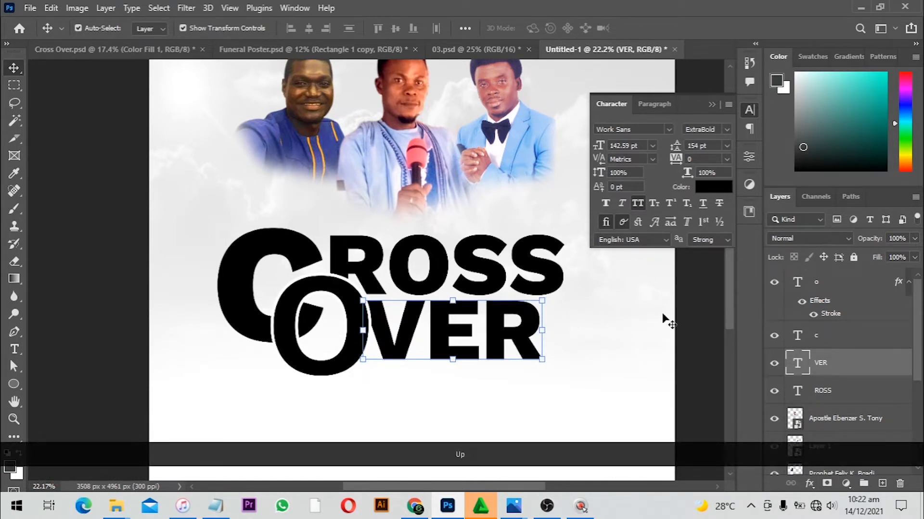
click(679, 310)
Add a reversed gradient overlay with a 90° angle to the ROSS text layer
scroll(396, 311, down, 3)
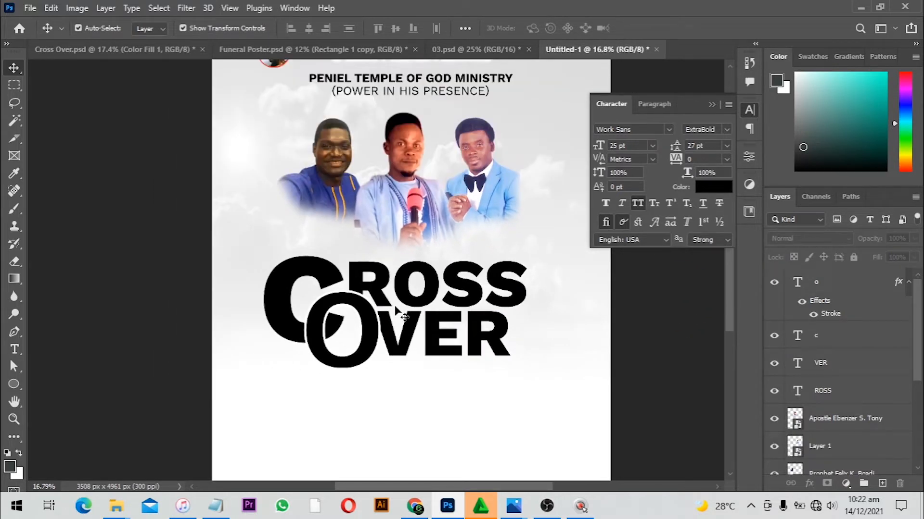
scroll(428, 323, up, 1)
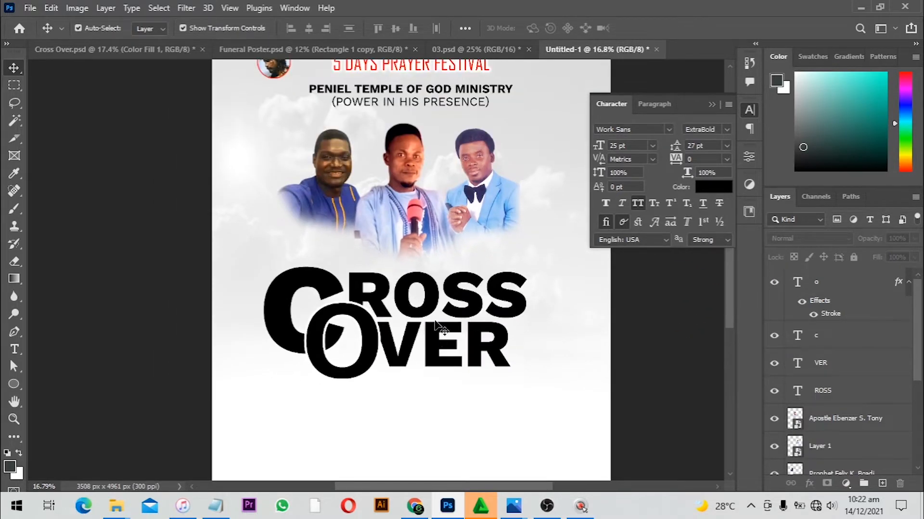
click(474, 318)
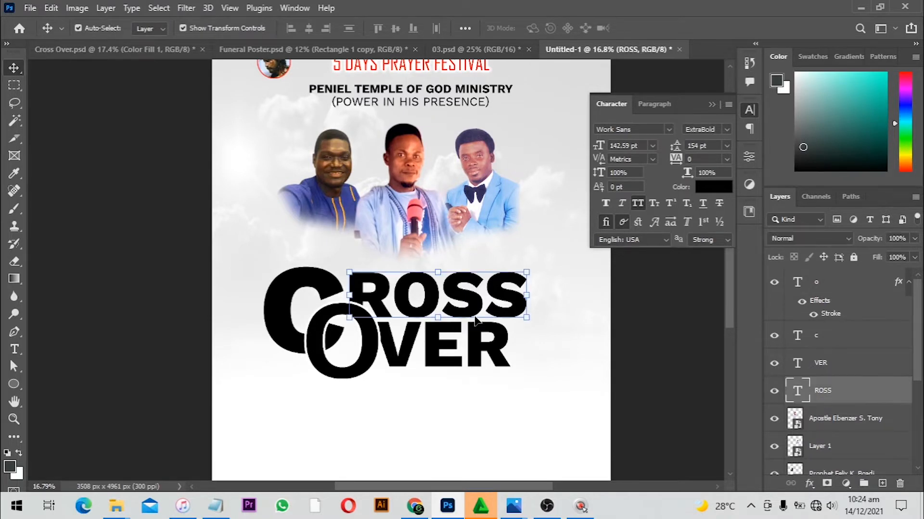
scroll(438, 318, down, 3)
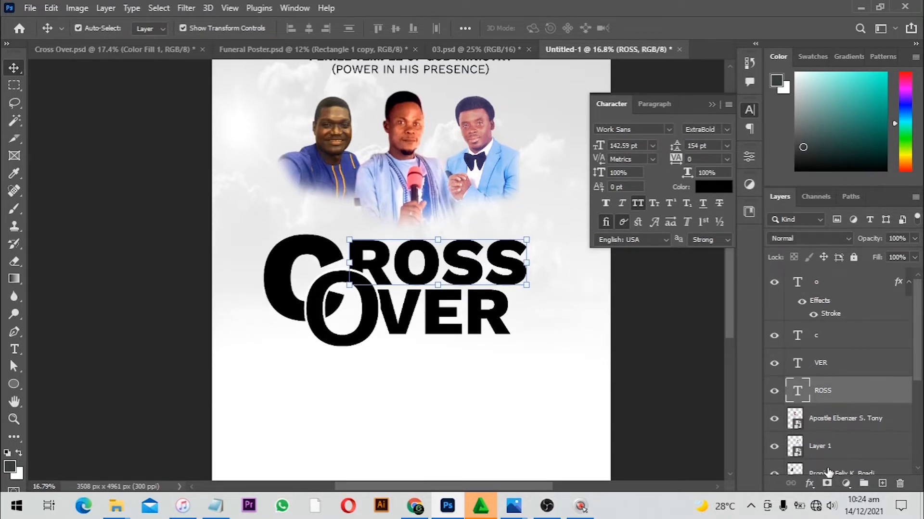
click(810, 484)
click(870, 441)
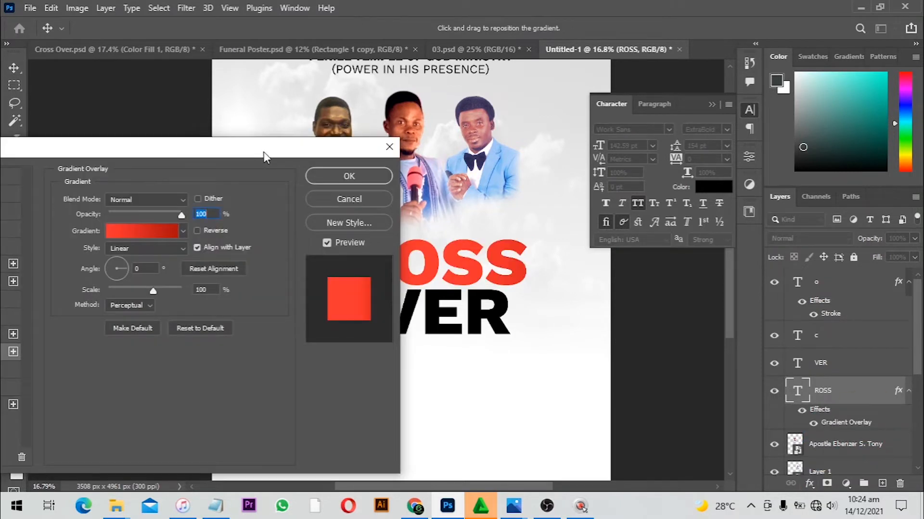
drag(263, 153, 211, 153)
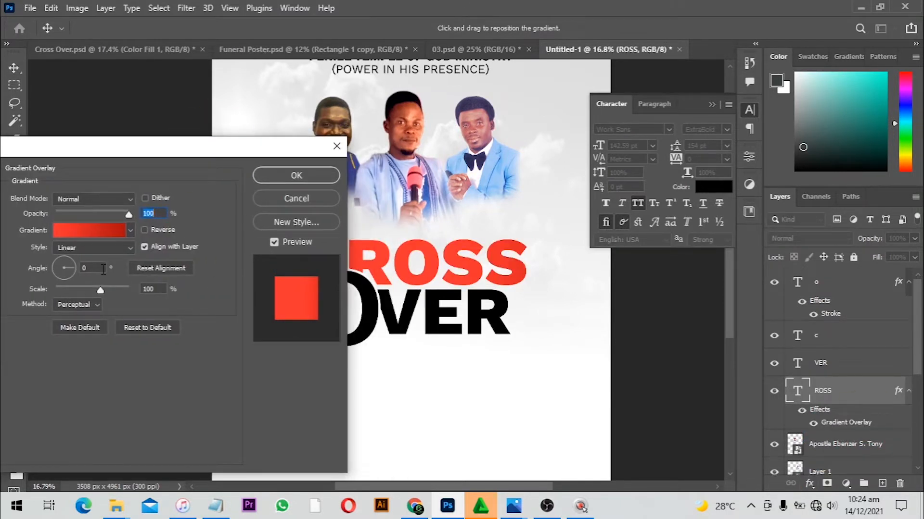
click(71, 268)
text(90)
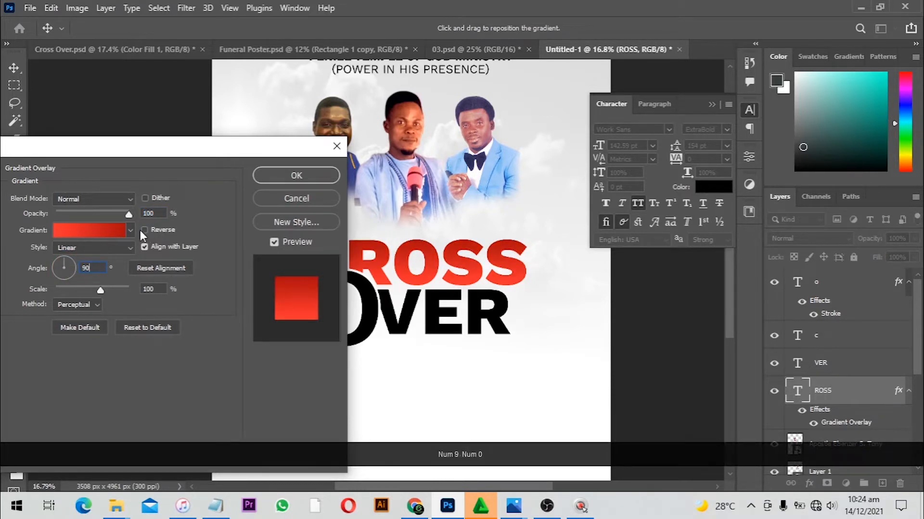
click(145, 230)
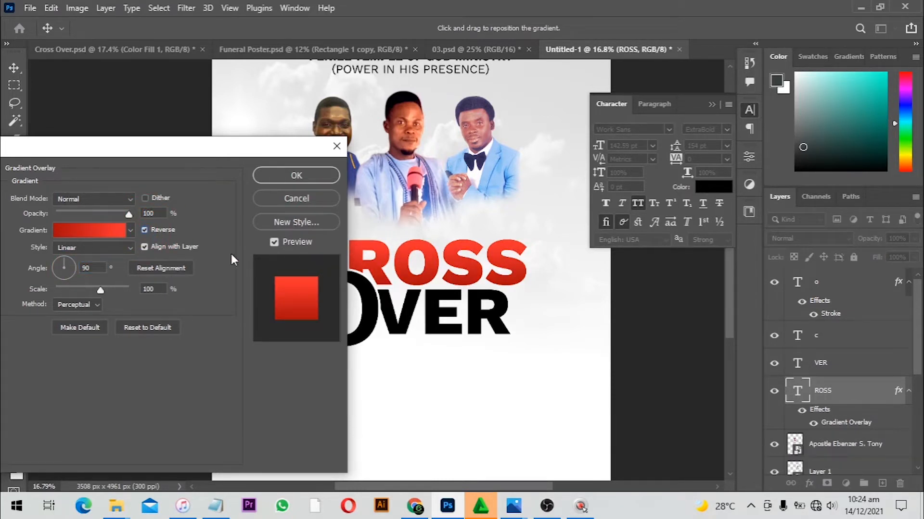
Set the overlay gradient's stops to colours ec1919 and 8f0a0a
click(112, 231)
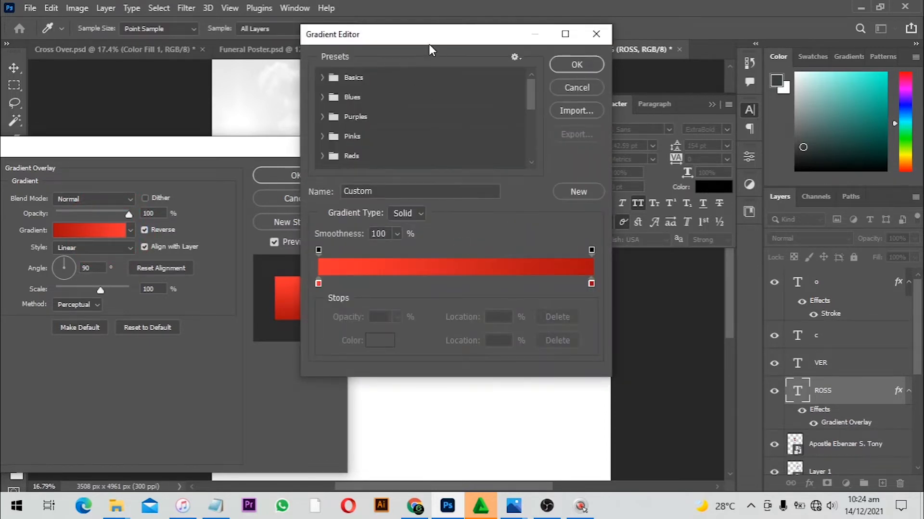
drag(429, 45, 685, 59)
click(847, 296)
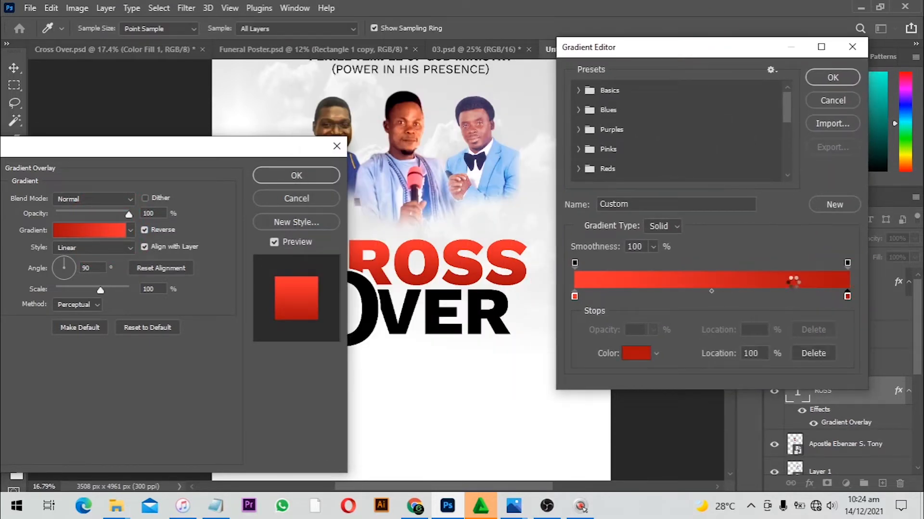
double_click(847, 297)
click(725, 178)
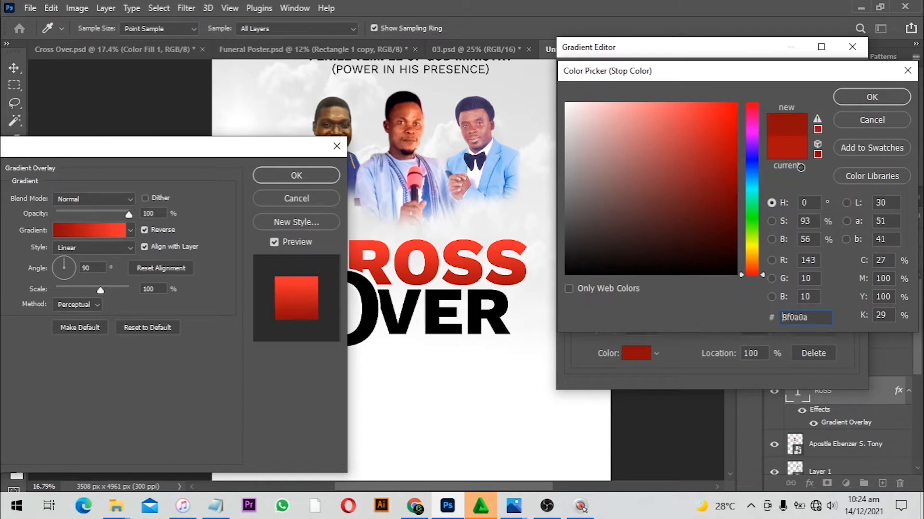
click(861, 98)
double_click(574, 297)
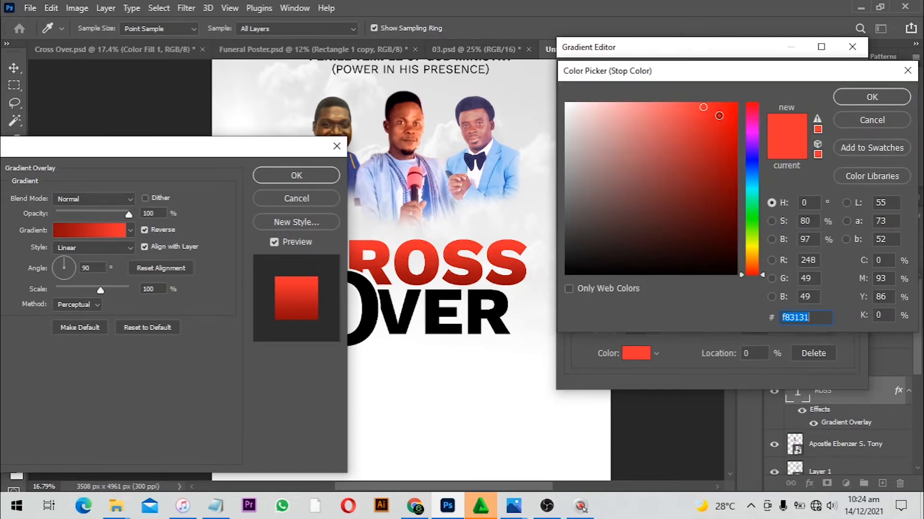
click(718, 116)
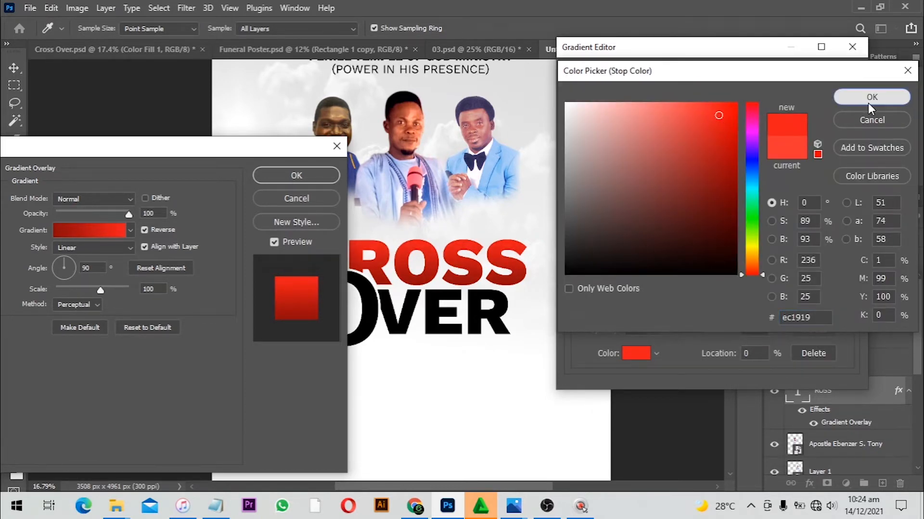
click(868, 97)
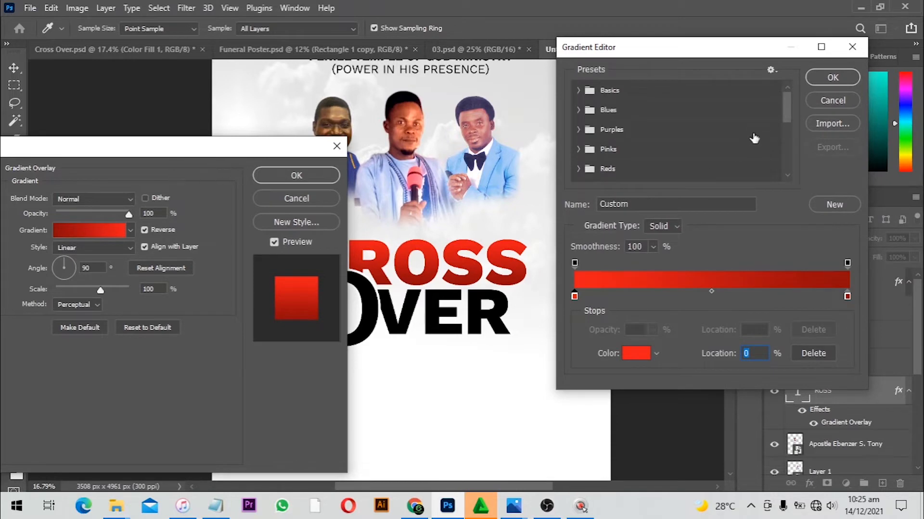
click(830, 78)
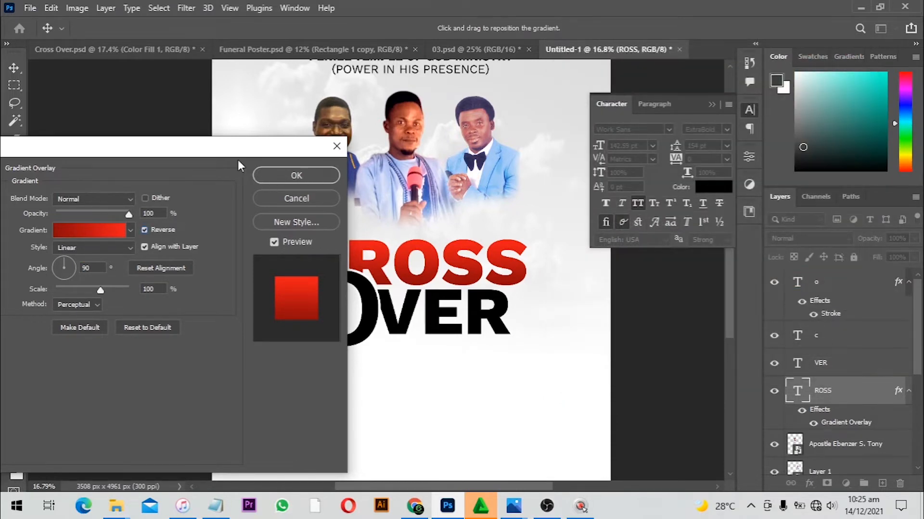
Save the custom red gradient as a new gradient preset
drag(248, 147, 827, 141)
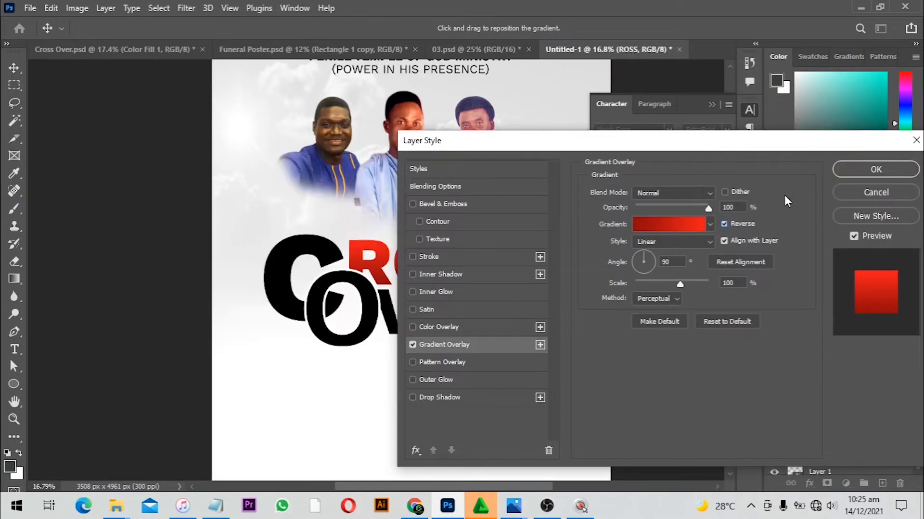
click(692, 224)
click(824, 204)
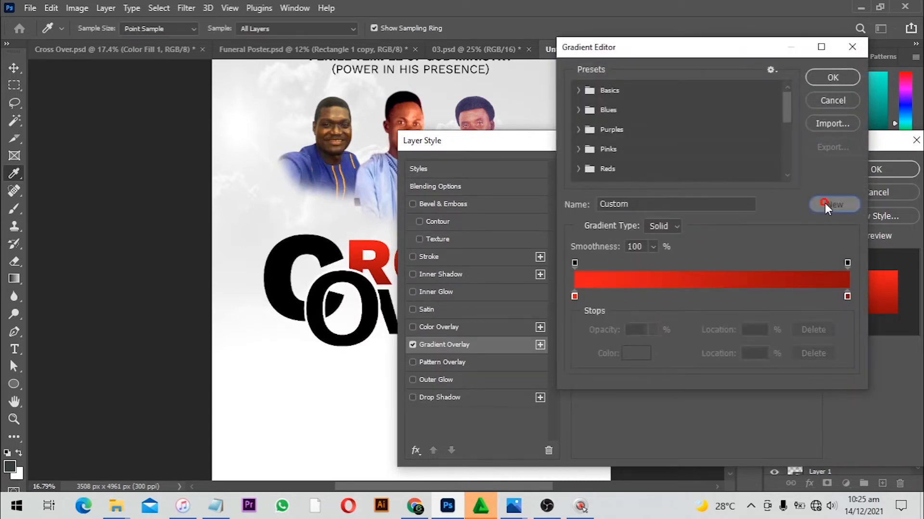
click(831, 78)
drag(635, 142, 770, 119)
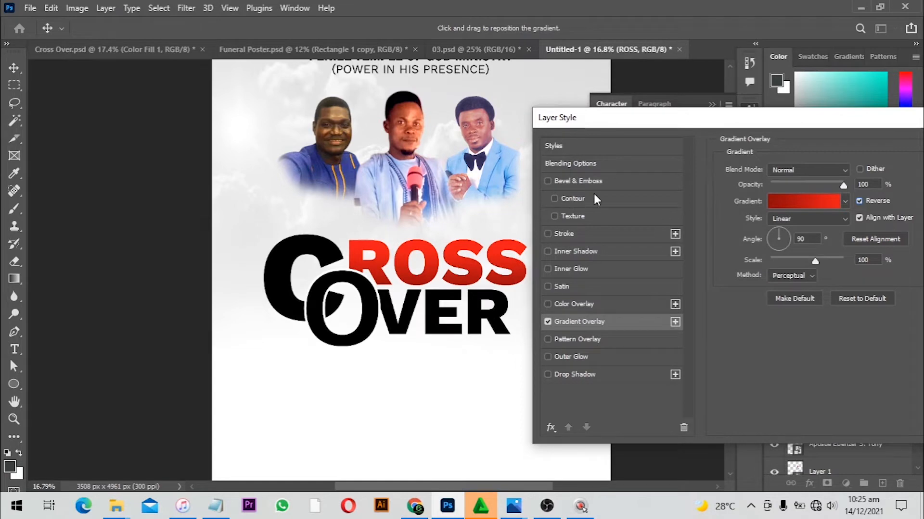
Add an Inner Bevel bevel and emboss to ROSS with 729% depth, 16 px size and 5 px soften
key(ctrl+equal)
key(ctrl+equal)
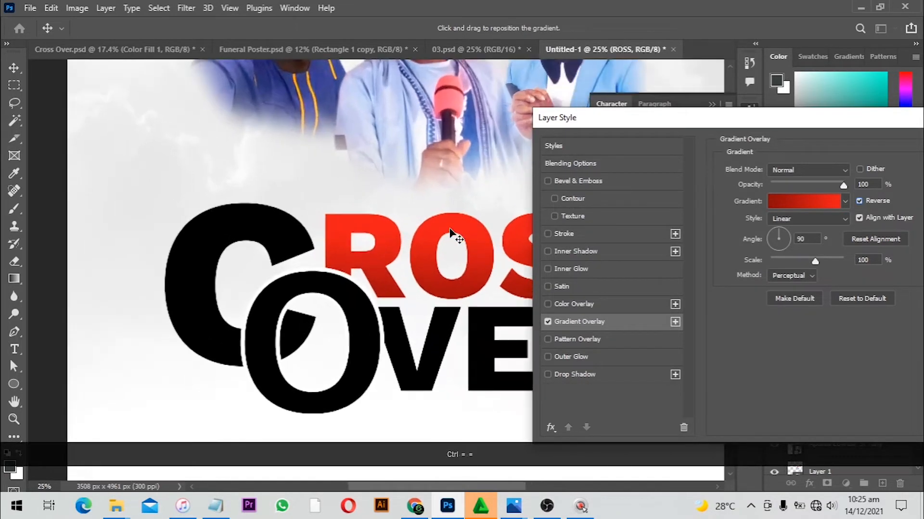
key(space)
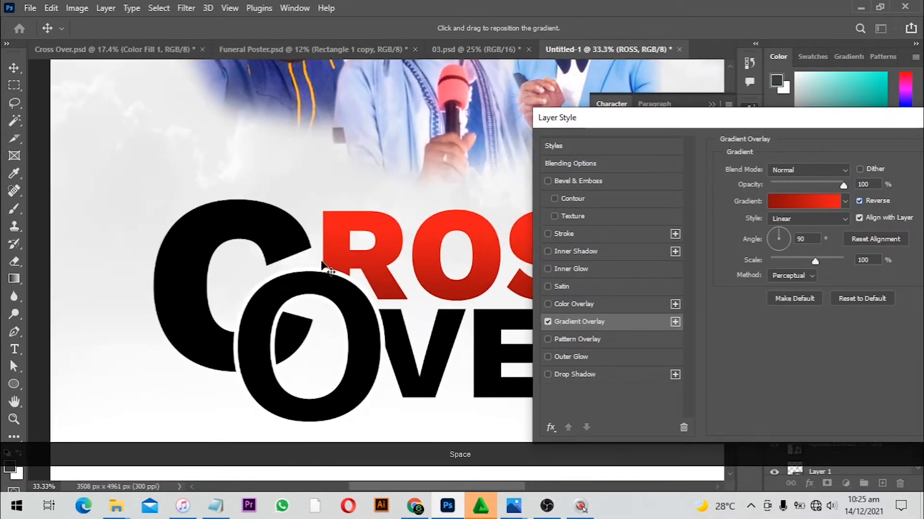
ctrl+click(329, 243)
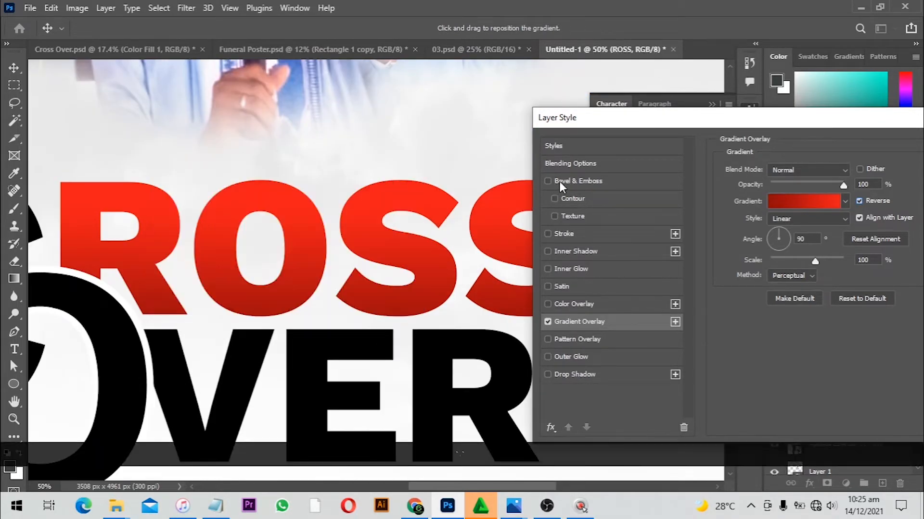
click(559, 181)
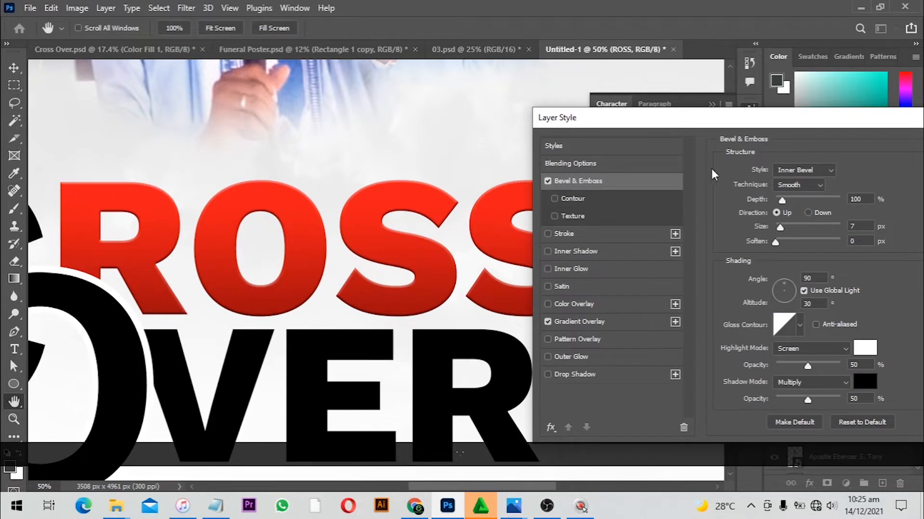
click(804, 170)
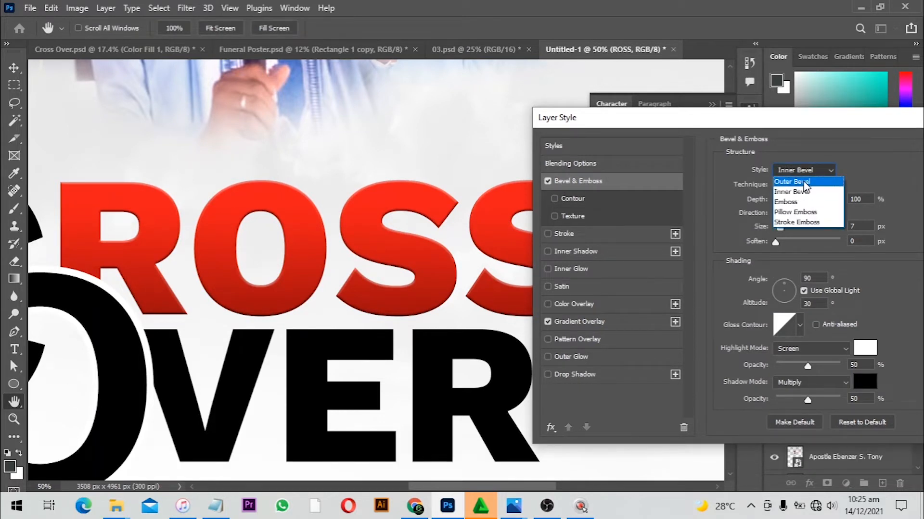
click(804, 182)
click(801, 169)
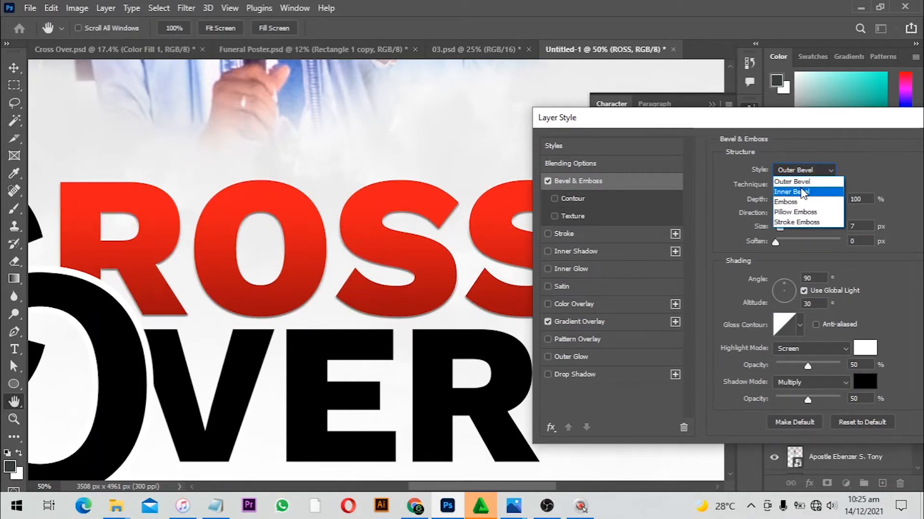
click(802, 188)
drag(783, 202, 823, 198)
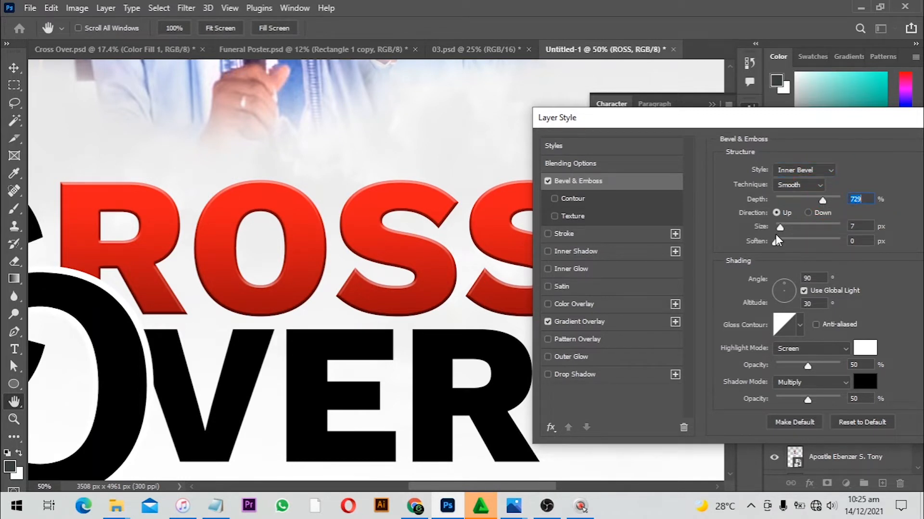
drag(779, 227, 794, 242)
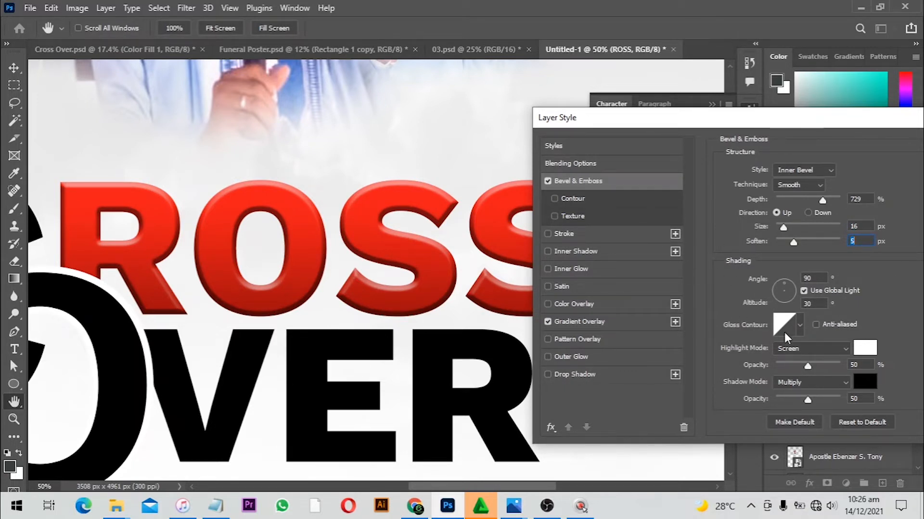
Enable Contour on the ROSS bevel and pick a contour preset after previewing several
click(570, 200)
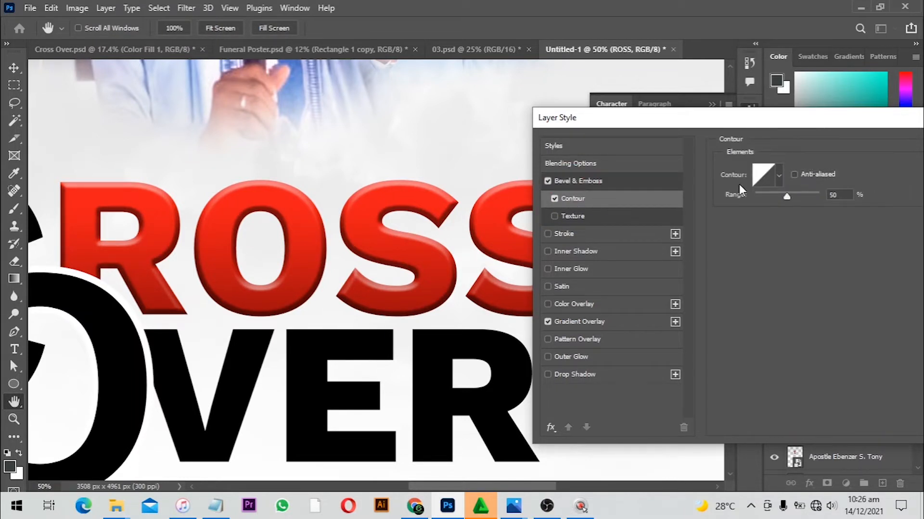
click(779, 175)
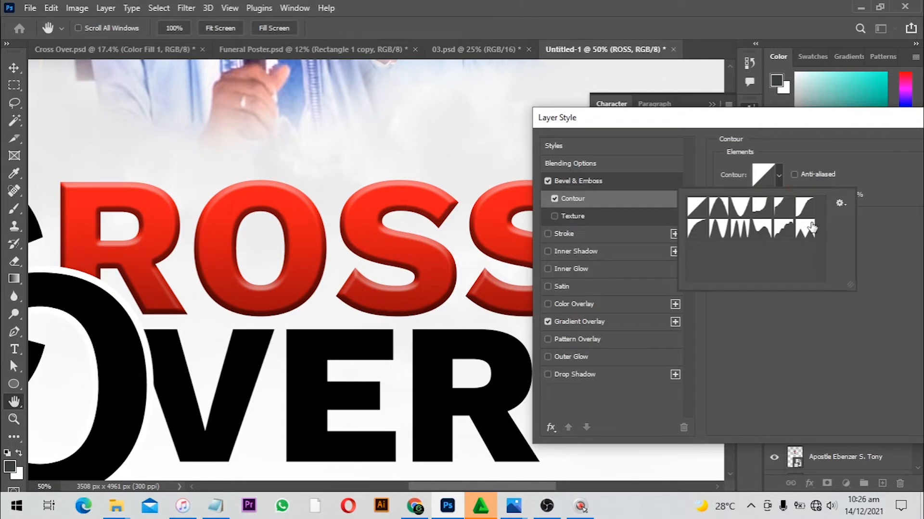
click(806, 229)
click(784, 229)
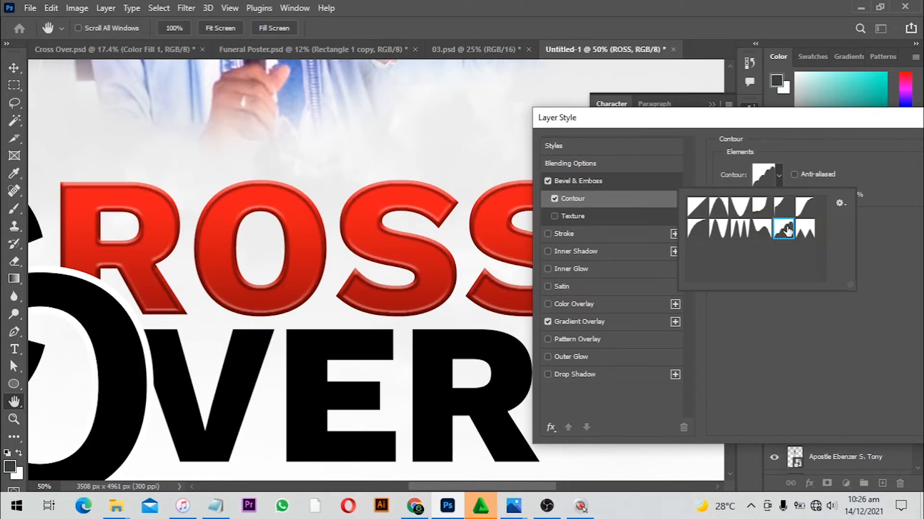
click(761, 229)
click(739, 229)
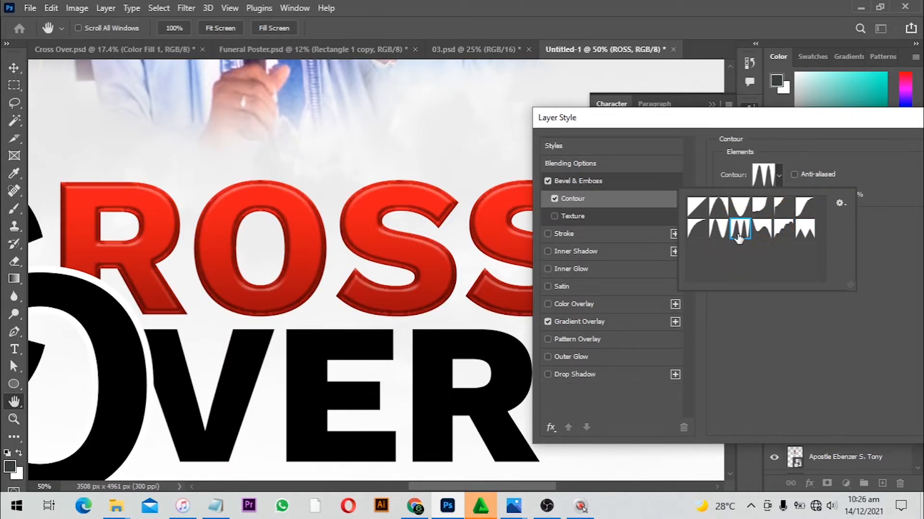
click(719, 230)
click(804, 208)
click(740, 208)
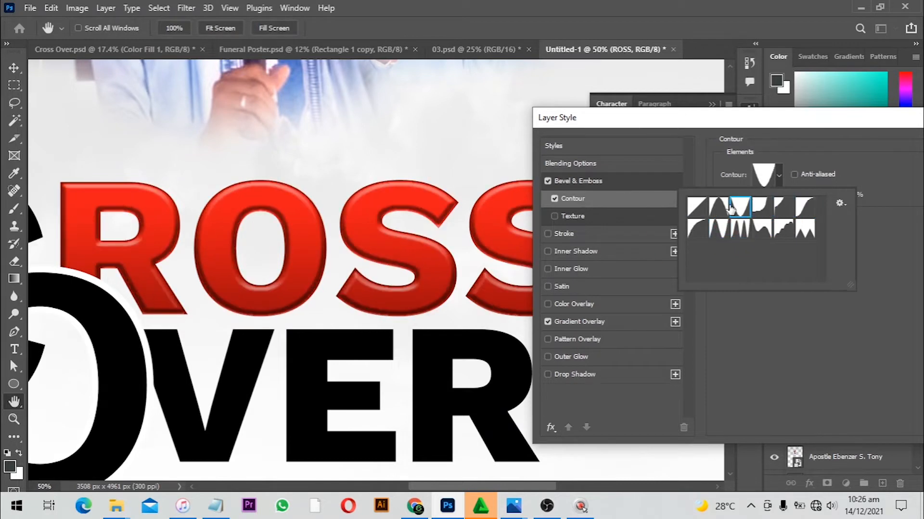
click(719, 208)
click(697, 236)
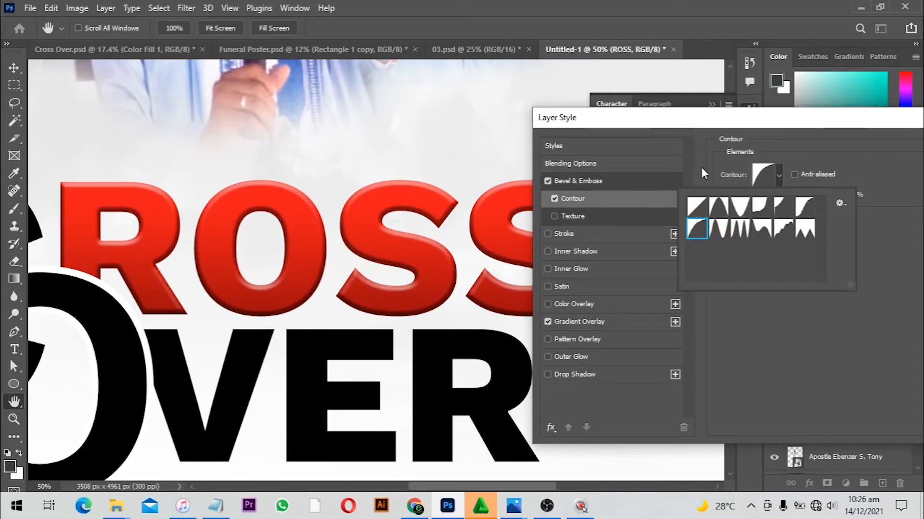
Enable Texture on the bevel and choose the second pattern from the Water pattern group
click(569, 218)
click(570, 215)
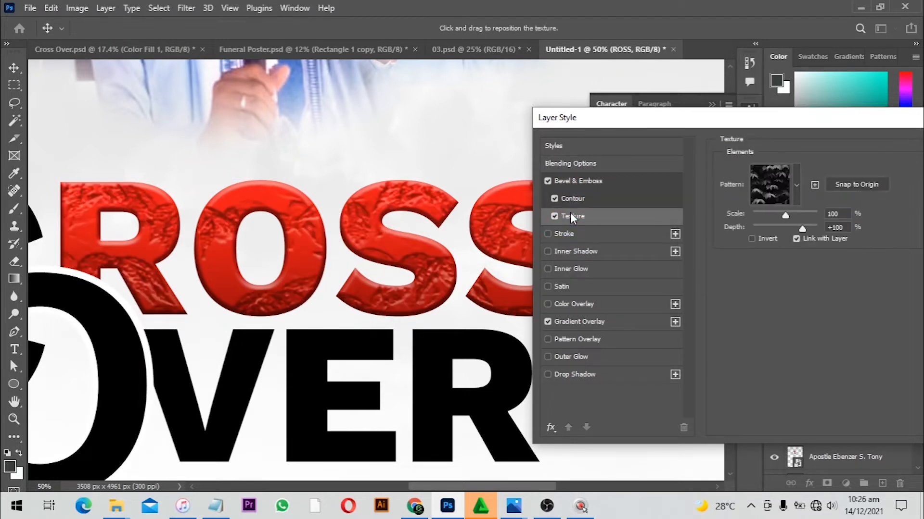
click(795, 185)
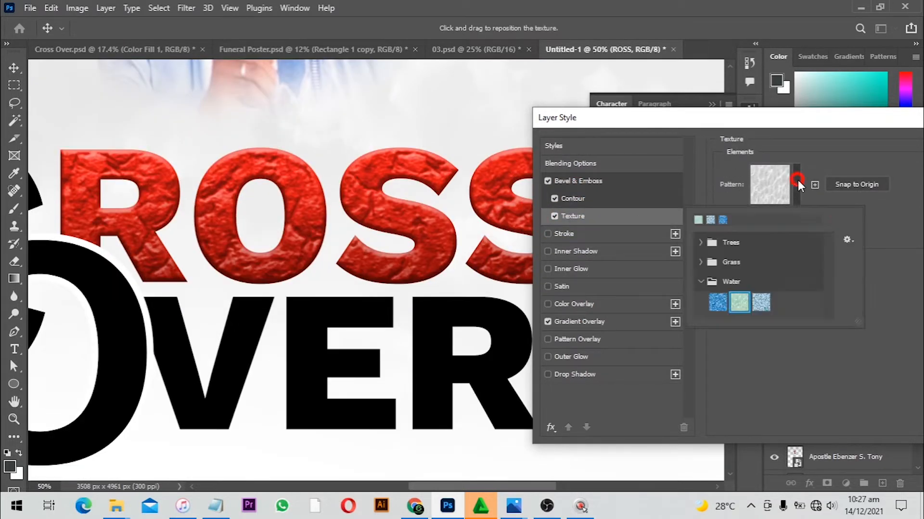
click(761, 301)
click(740, 303)
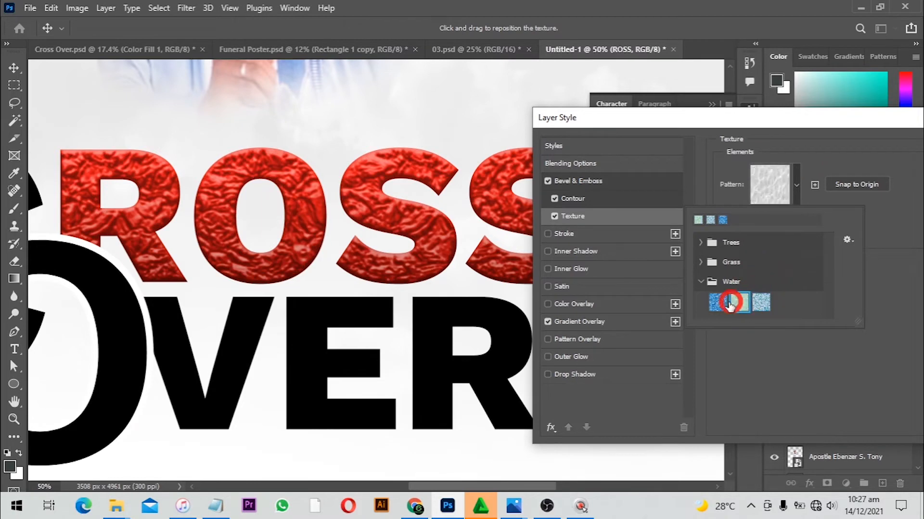
click(718, 302)
click(739, 302)
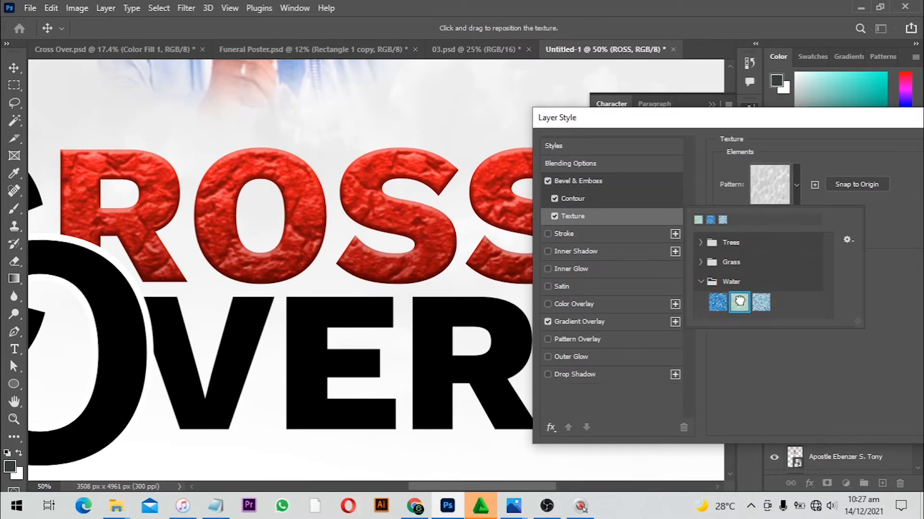
click(887, 199)
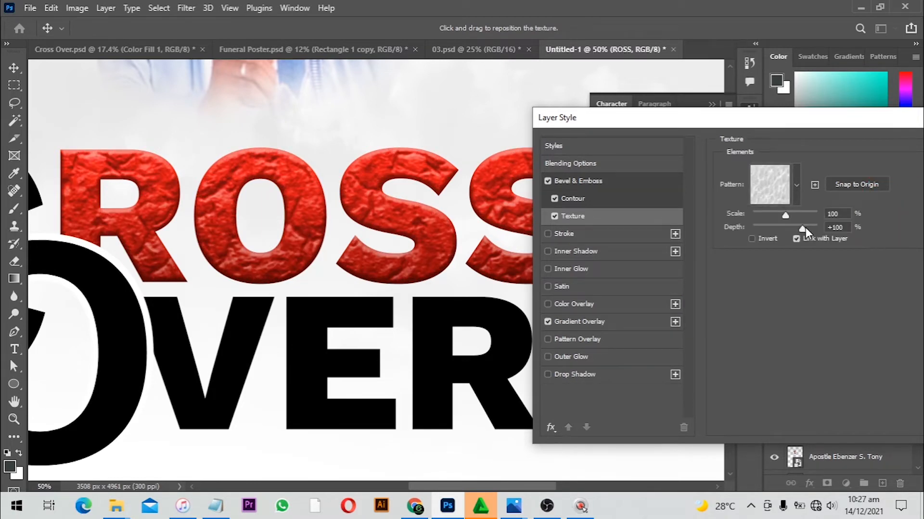
Set the texture depth to +16% and scale to 99%, compare the texture toggled, and apply the layer style
drag(806, 228, 778, 232)
click(791, 228)
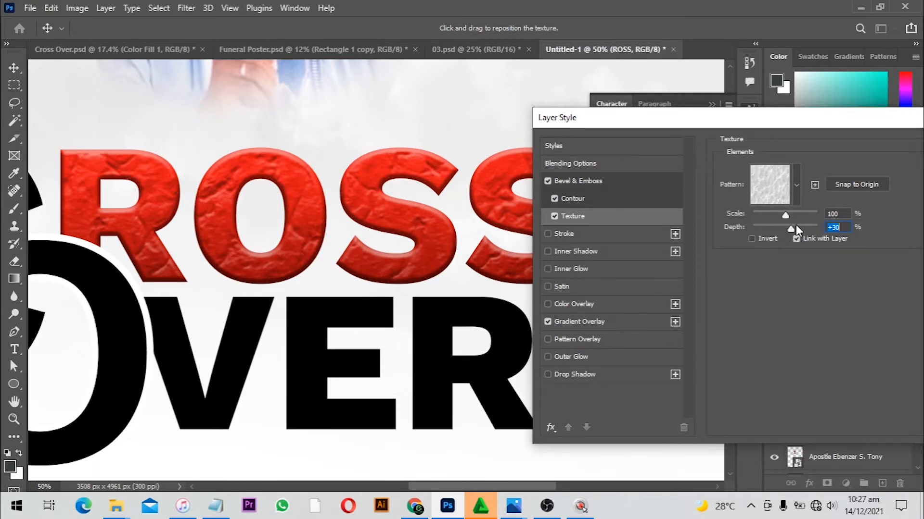
key(Down)
key(Down)
key(Down)
key(Down)
key(Down)
key(Down)
key(Down)
key(Down)
key(Down)
key(Down)
key(Down)
key(Down)
key(Down)
key(Down)
key(Down)
key(Down)
key(Down)
key(Down)
drag(784, 215, 786, 219)
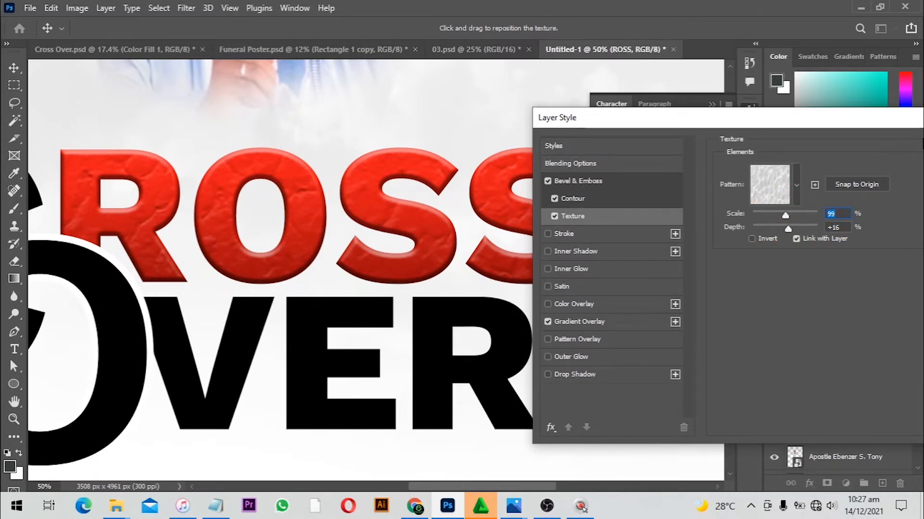
click(558, 213)
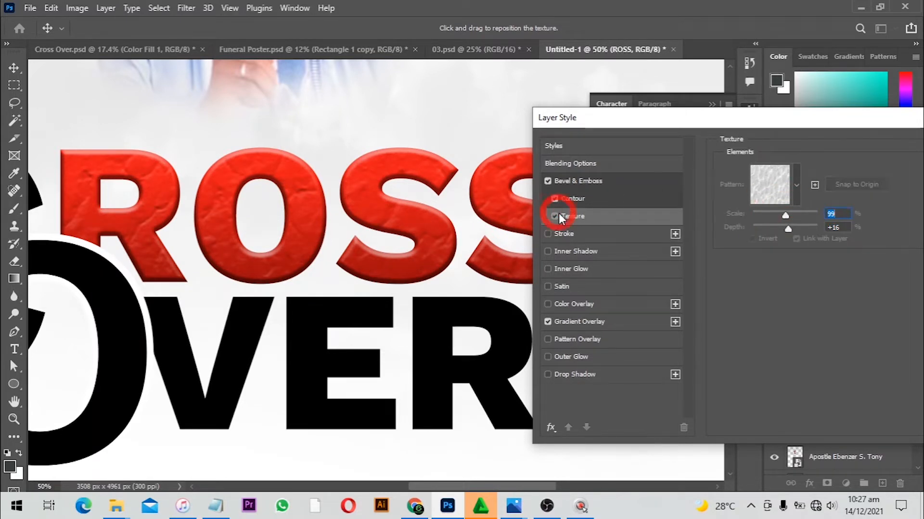
click(559, 213)
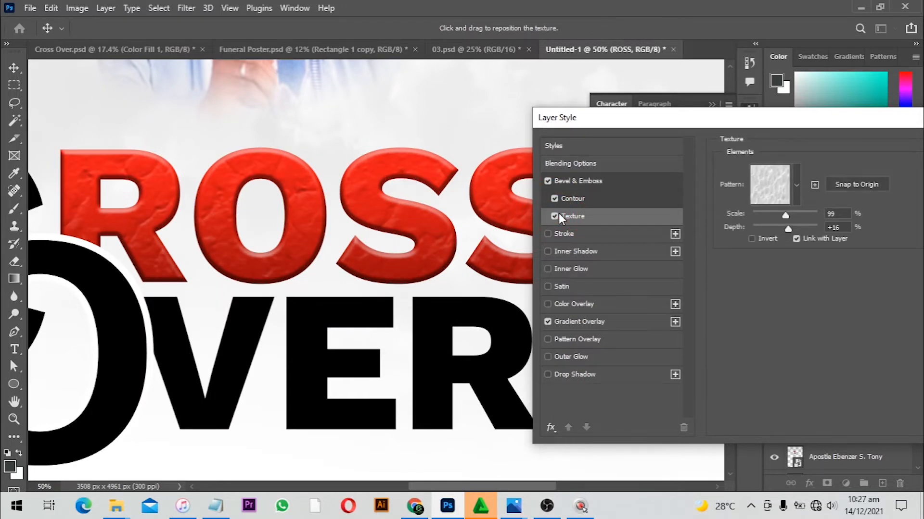
key(Return)
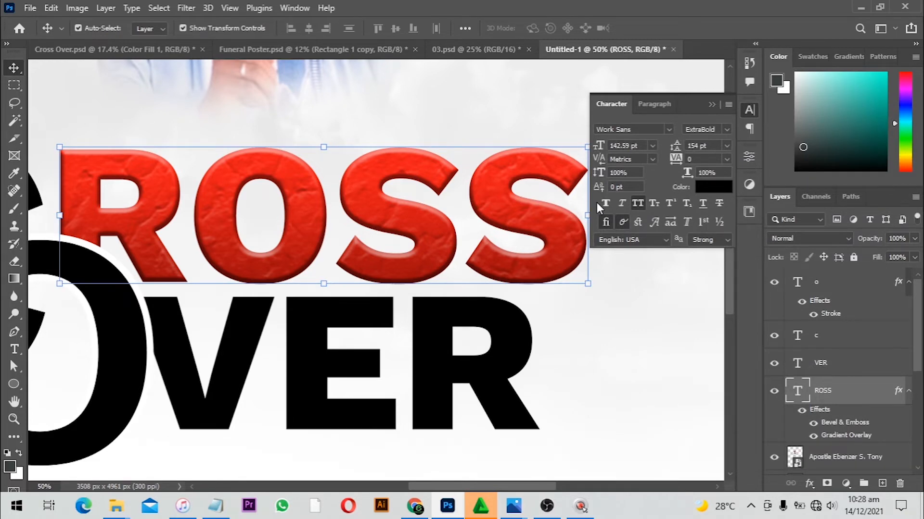
Copy the layer style from the ROSS text layer
drag(399, 169, 459, 143)
alt+click(460, 199)
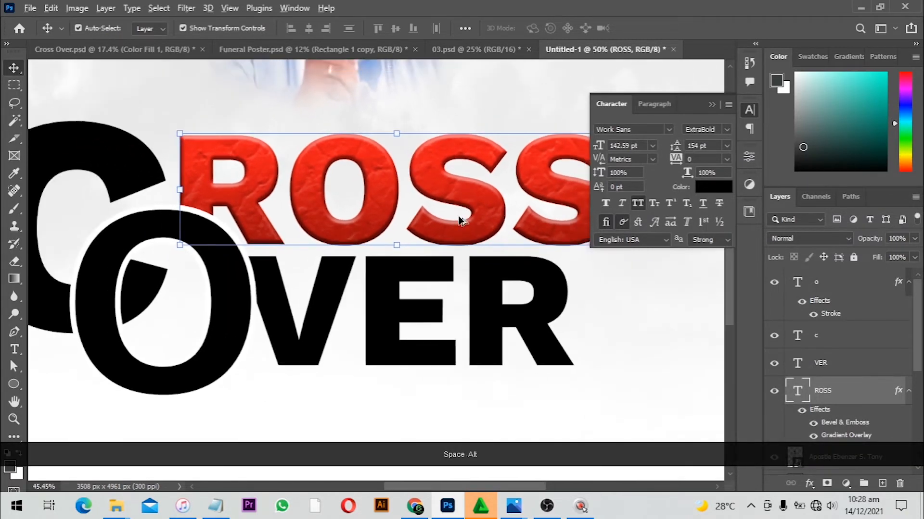
right_click(870, 399)
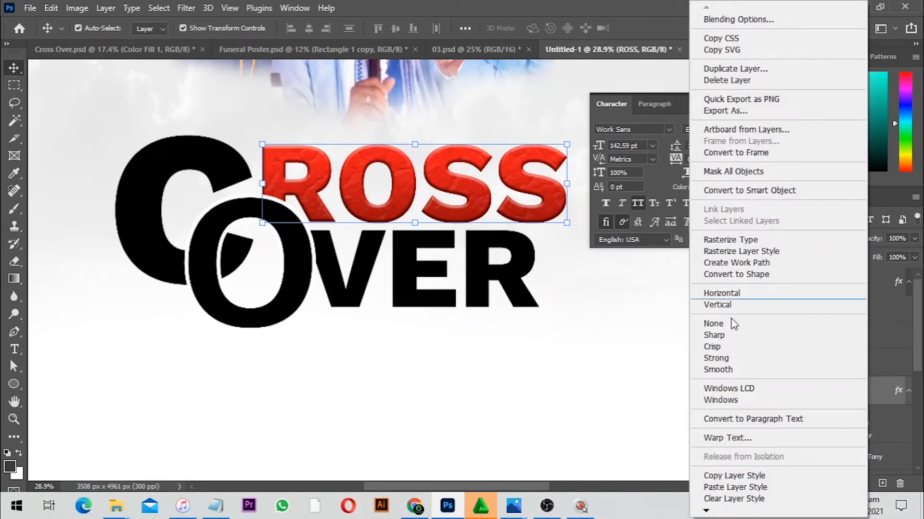
click(739, 477)
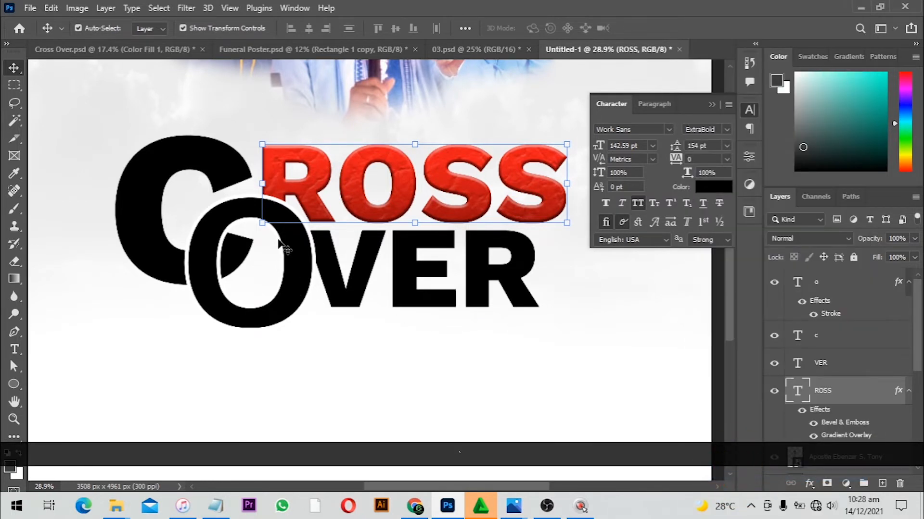
Paste the copied layer style onto the C, O and VER text layers
click(885, 332)
right_click(853, 332)
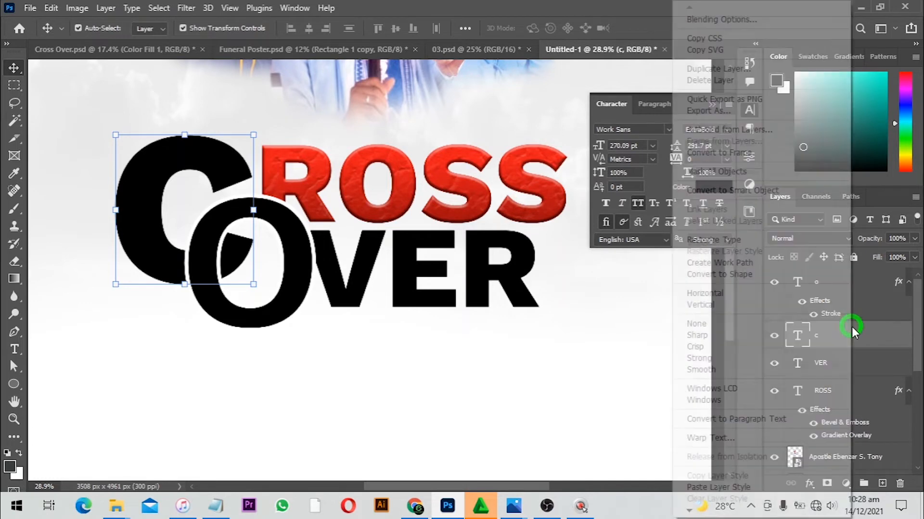
click(766, 487)
click(296, 292)
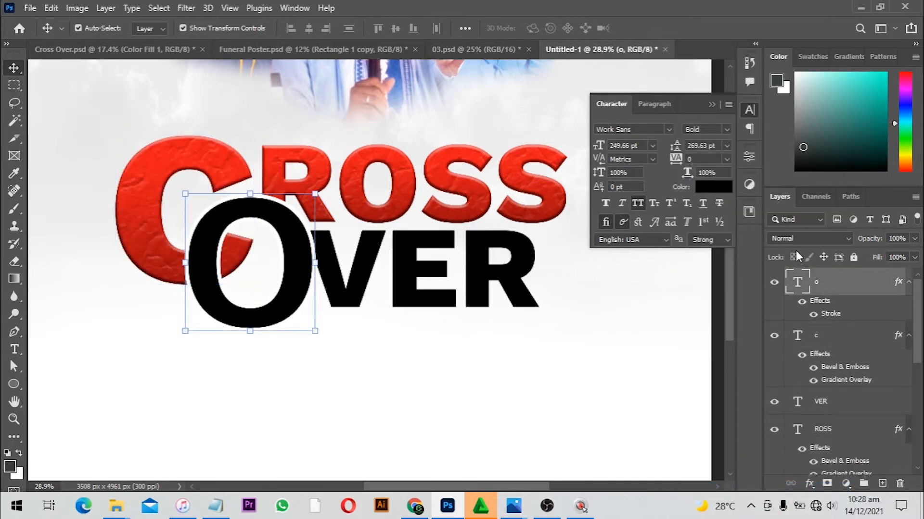
right_click(867, 287)
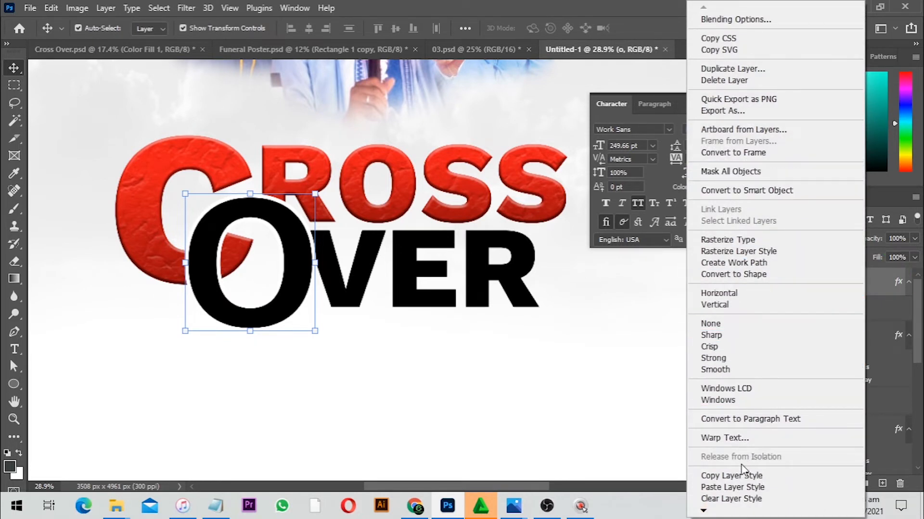
click(732, 487)
click(473, 268)
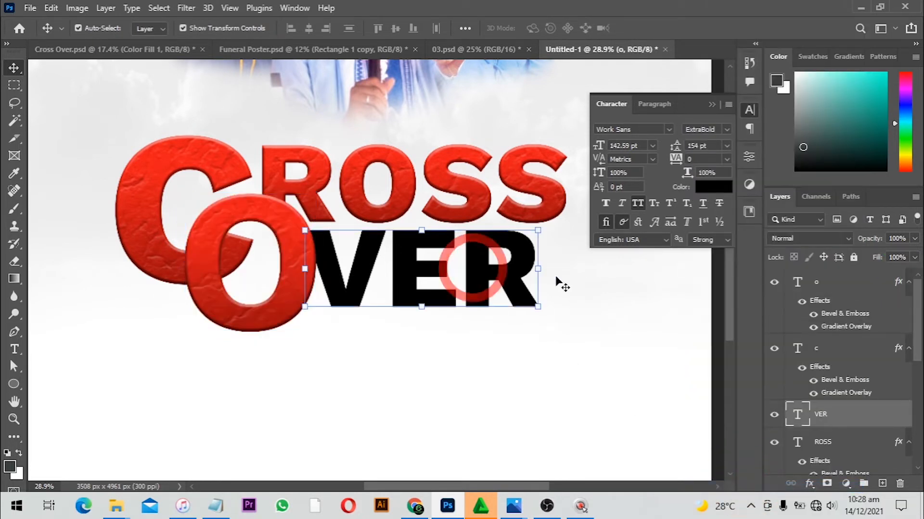
right_click(862, 418)
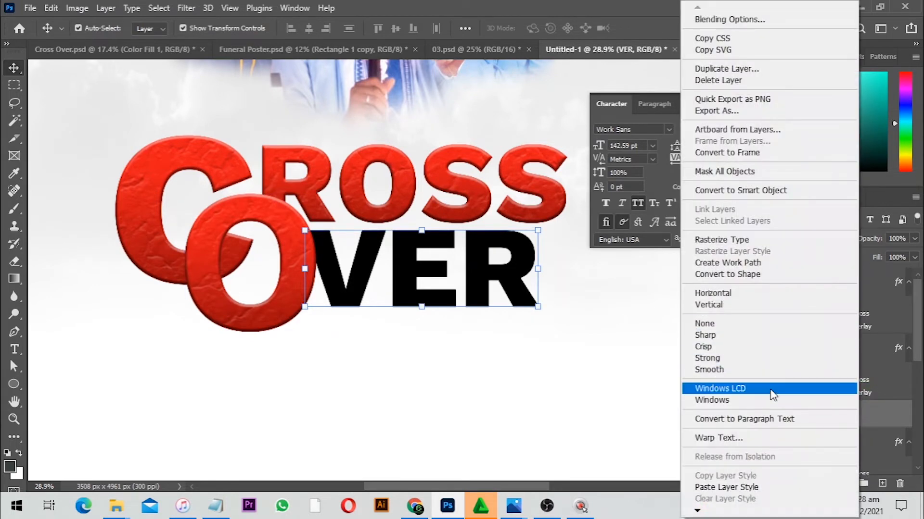
click(775, 487)
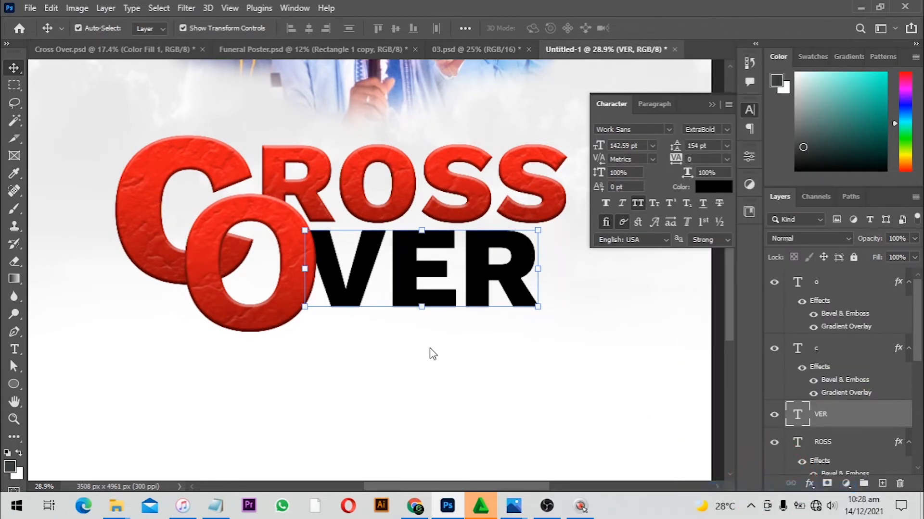
Add a 20 px inside white stroke to the O layer's style
alt+scroll(505, 342, down, 5)
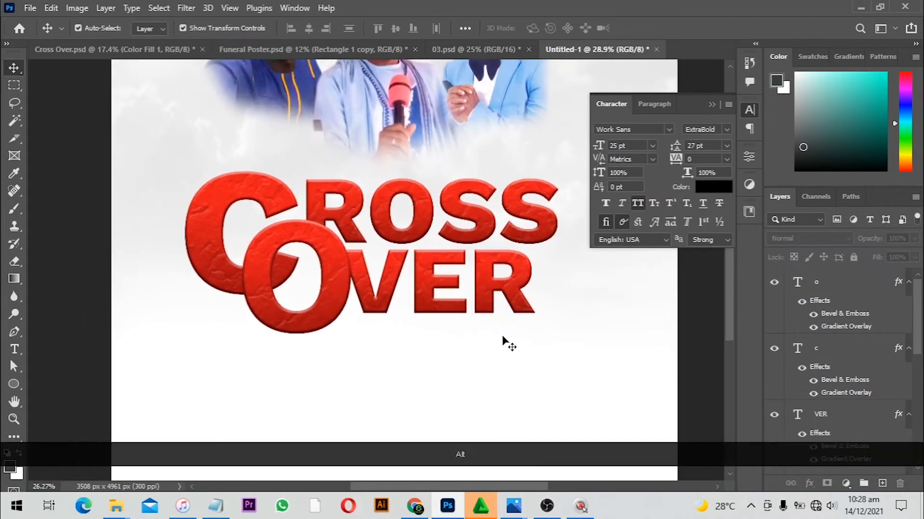
scroll(505, 341, down, 2)
scroll(505, 341, up, 5)
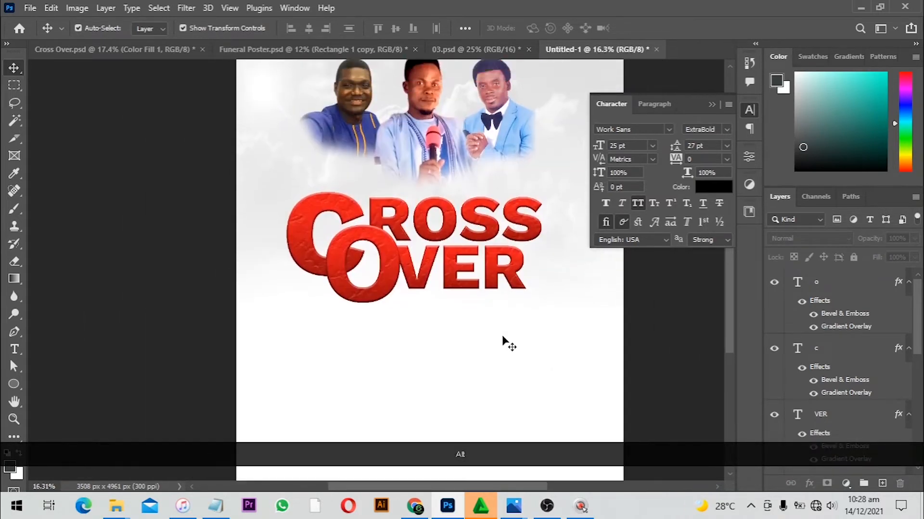
key(ctrl+0)
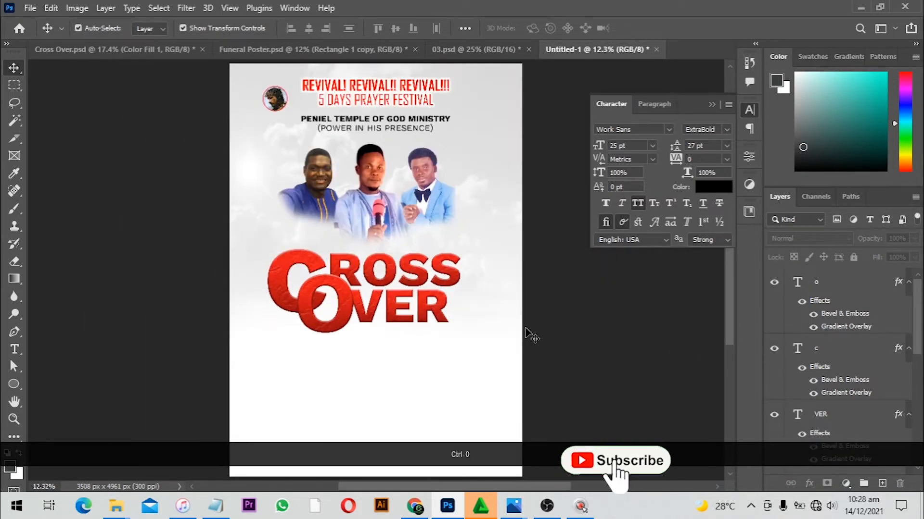
alt+scroll(361, 332, up, 6)
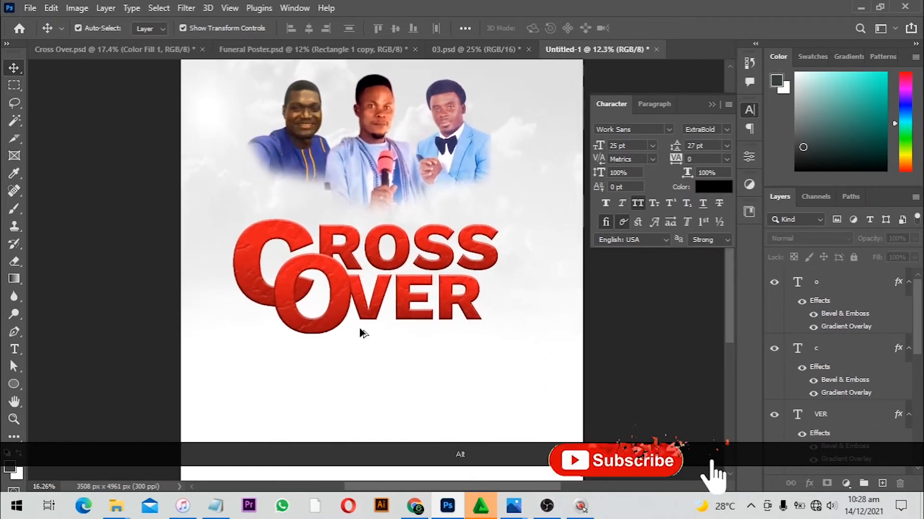
click(308, 267)
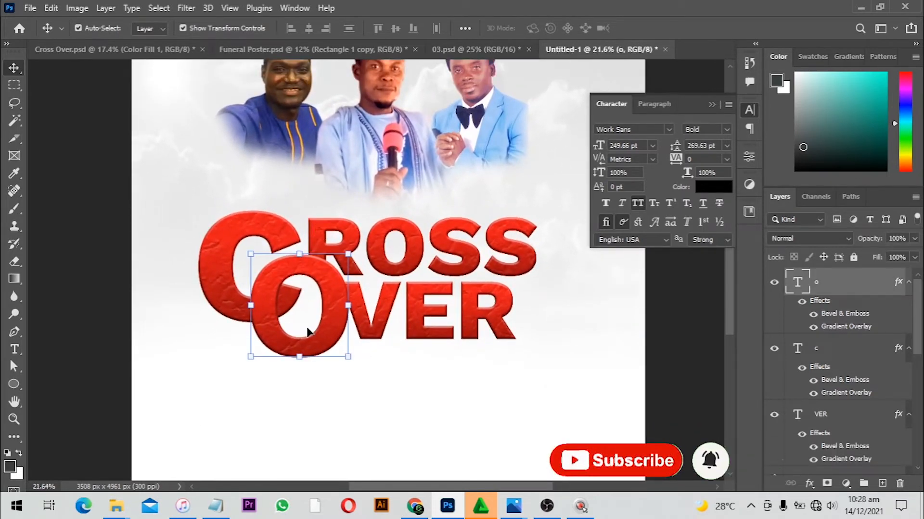
click(817, 482)
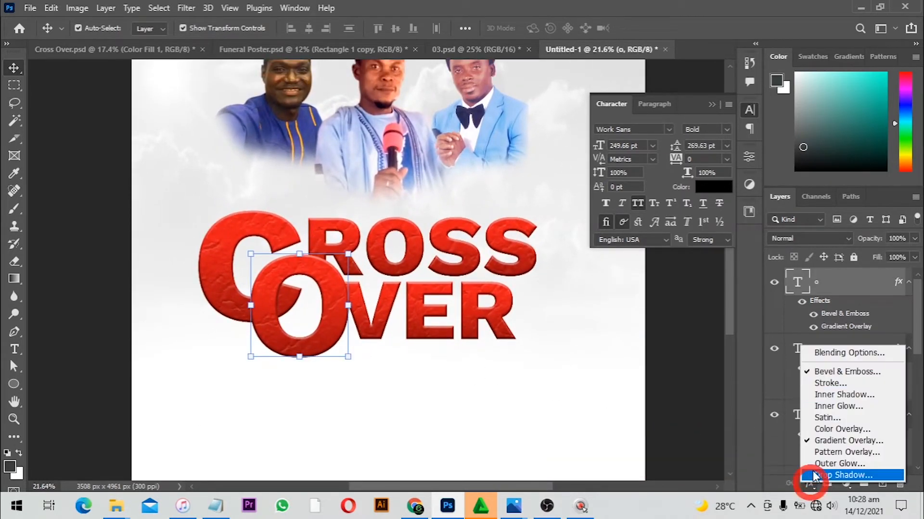
click(841, 381)
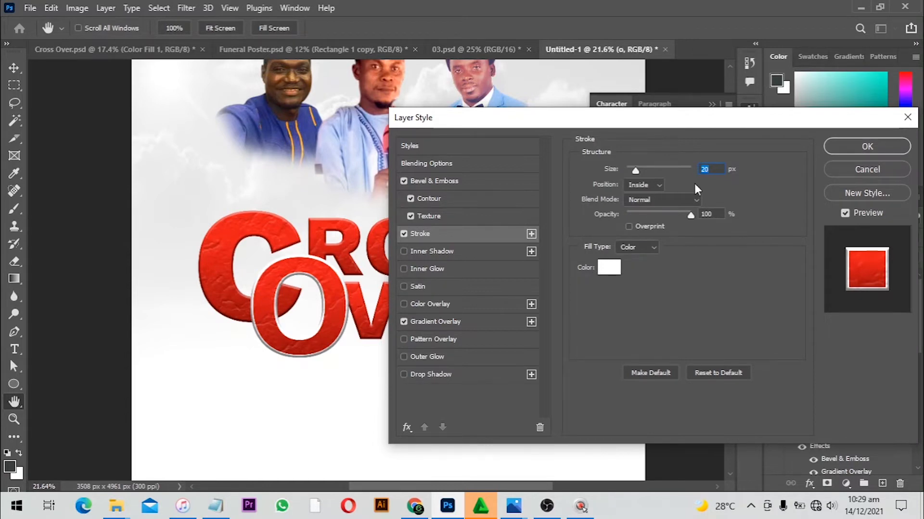
click(866, 146)
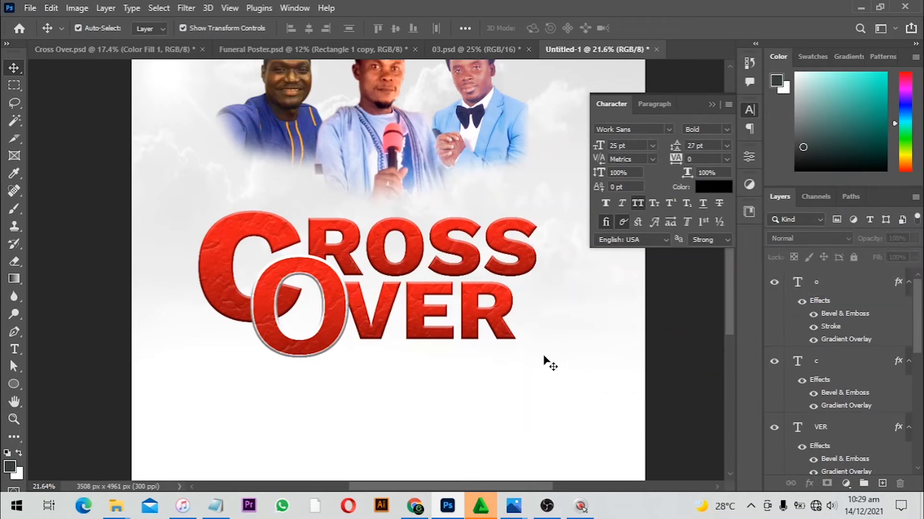
scroll(426, 351, down, 3)
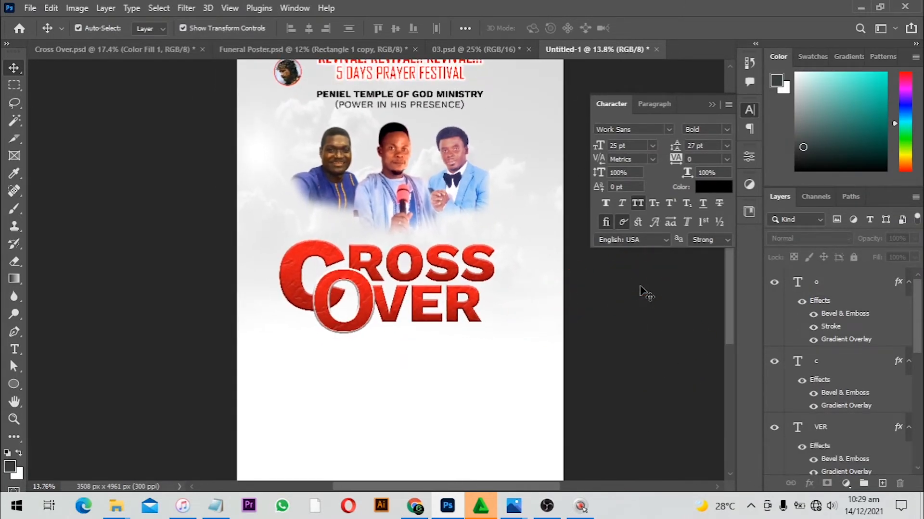
key(space)
drag(509, 328, 452, 279)
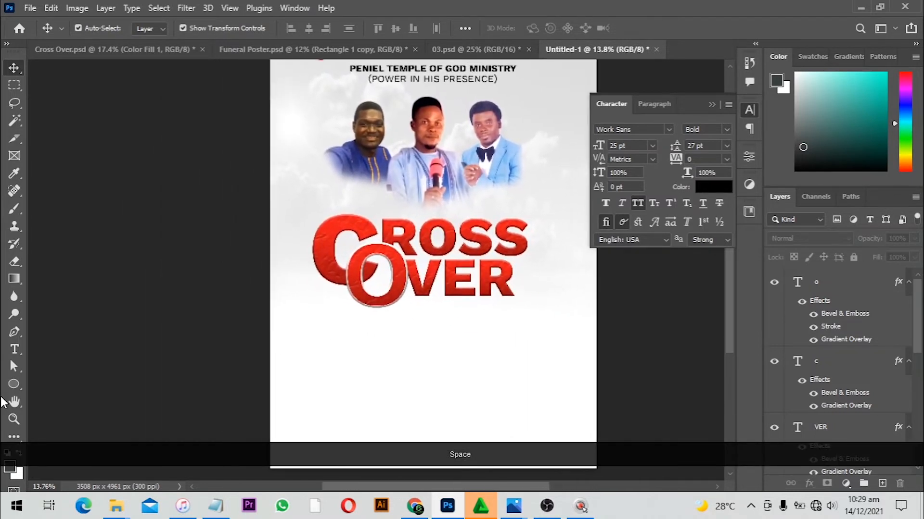
Draw a rectangle about 1692 × 375 px below the OVER text
right_click(19, 388)
click(53, 383)
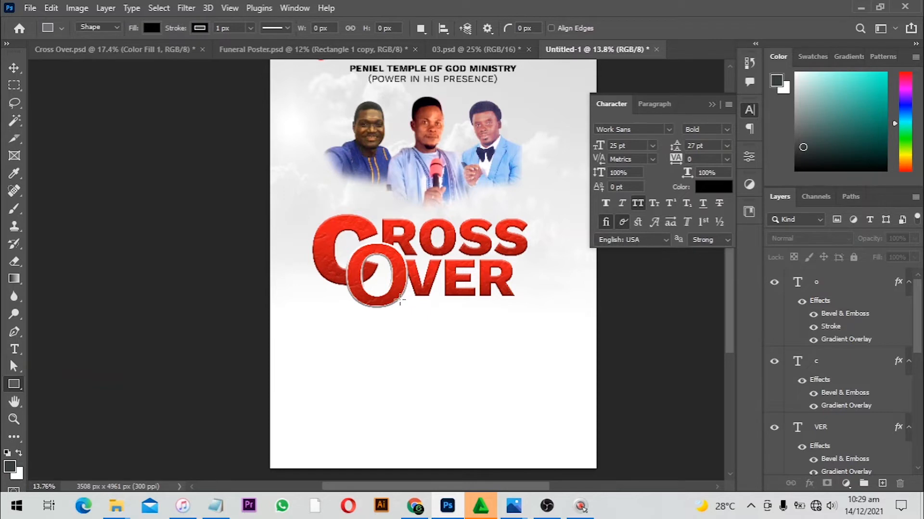
drag(400, 301, 557, 334)
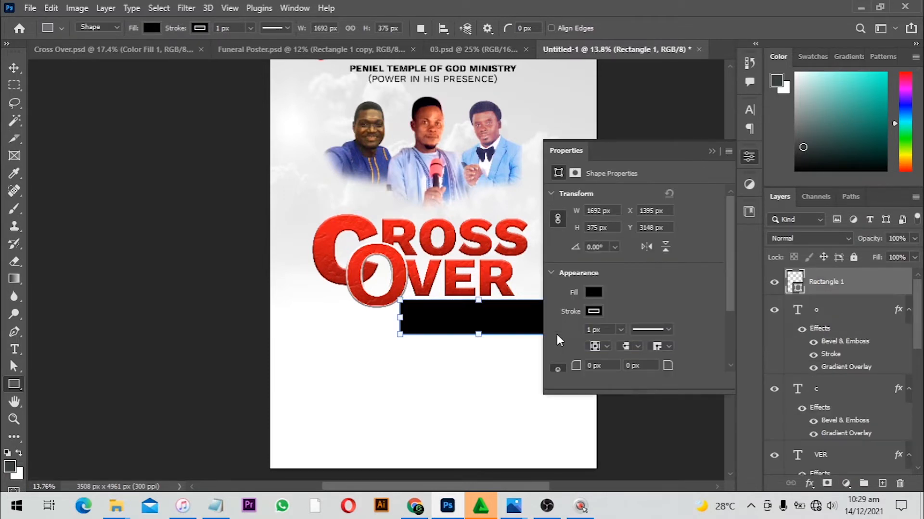
Remove the rectangle's stroke and round its corners to 187.5 px
key(ctrl+equal)
key(ctrl+equal)
key(space)
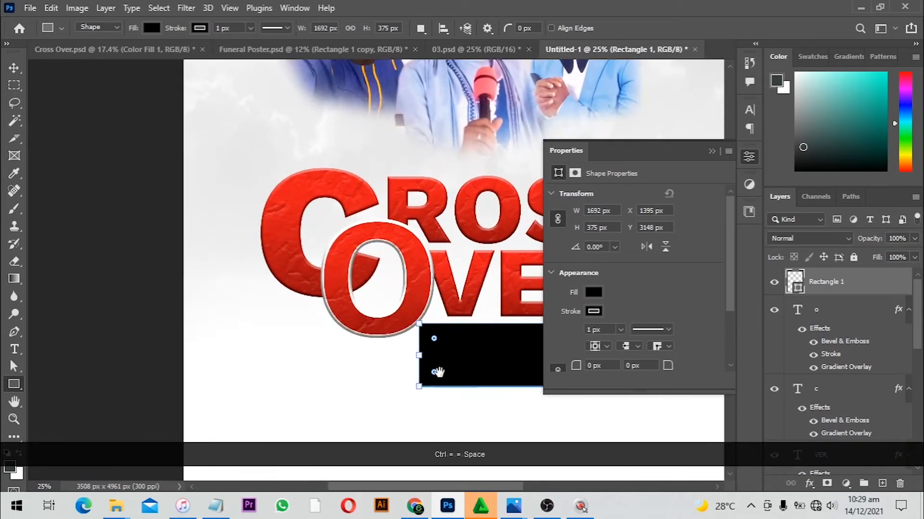
drag(382, 306, 198, 230)
click(199, 28)
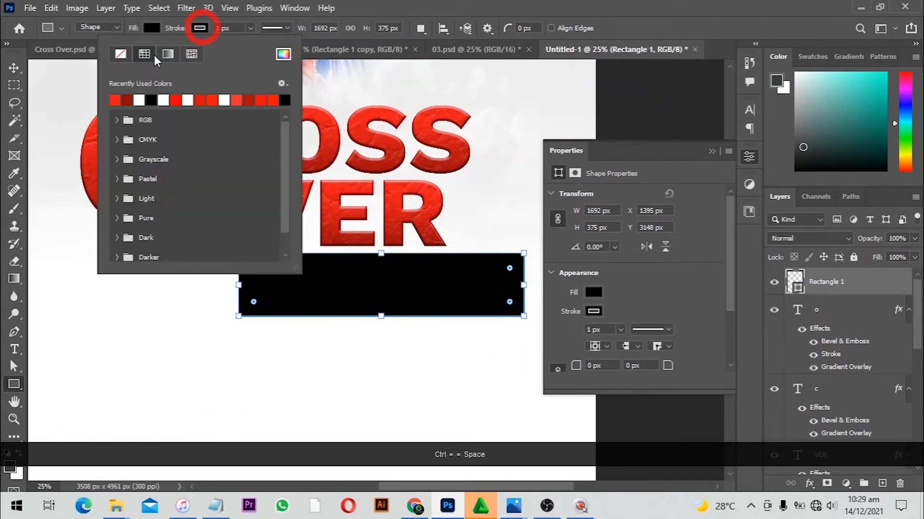
click(120, 53)
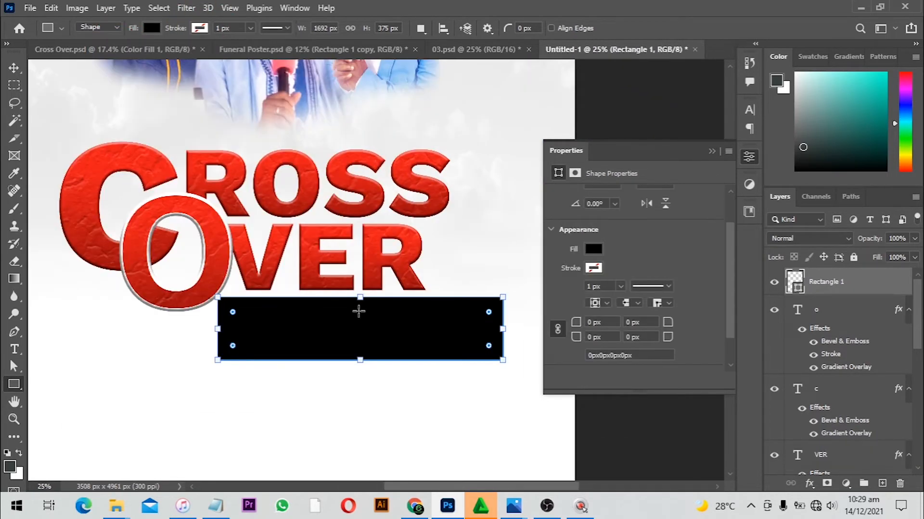
drag(577, 331, 717, 324)
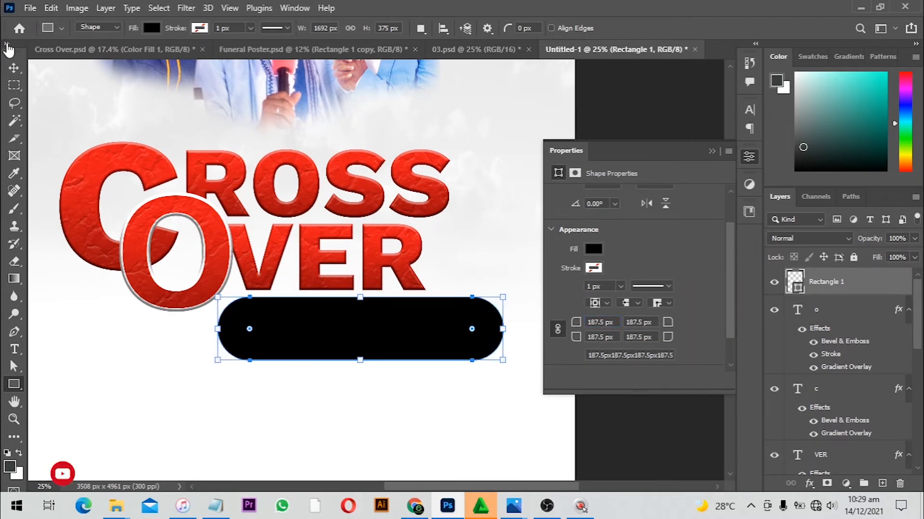
Warp the rounded rectangle into a slanted banner shape by skewing its corners, converting it to a regular path
click(17, 68)
key(ctrl+t)
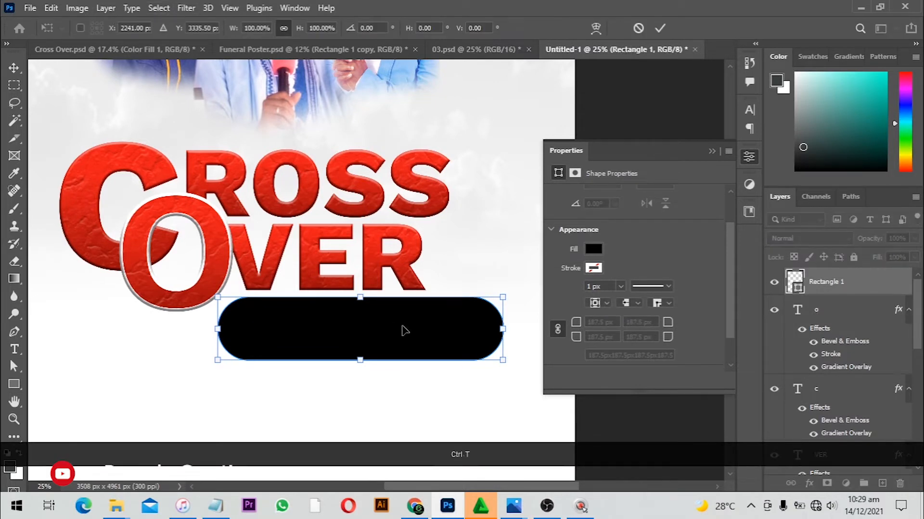
right_click(404, 330)
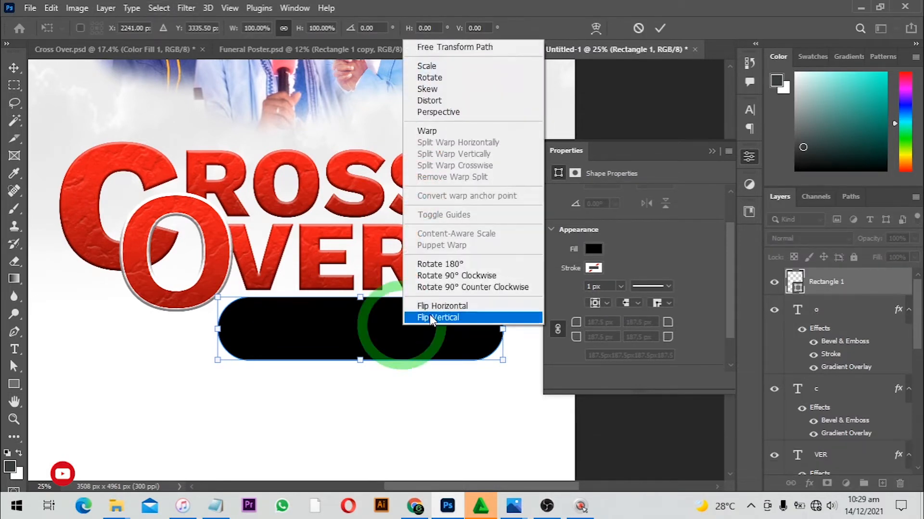
click(427, 131)
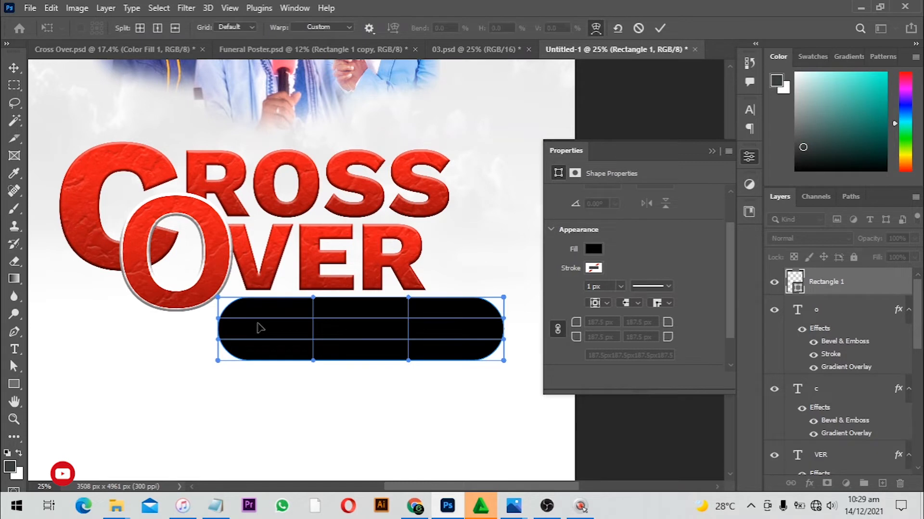
mouse_move(238, 309)
mouse_down()
mouse_move(249, 320)
mouse_move(264, 307)
mouse_move(249, 311)
mouse_up()
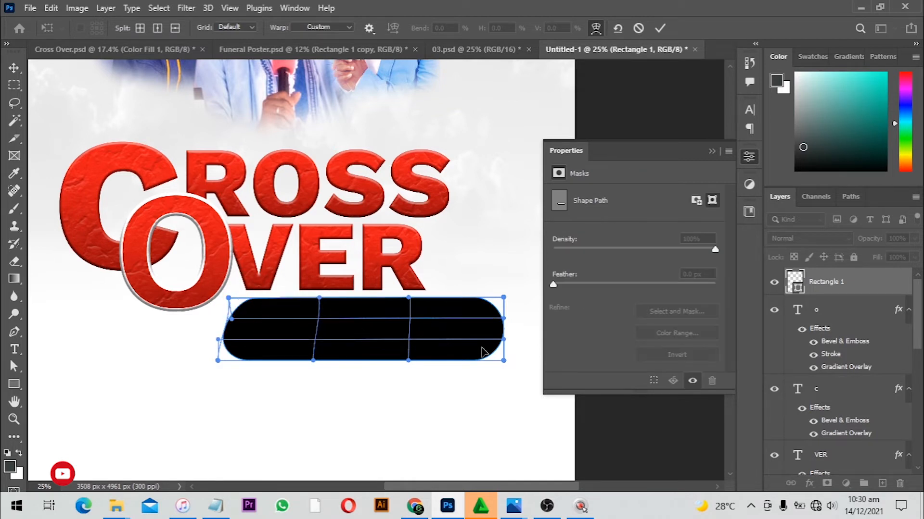
drag(497, 370, 454, 359)
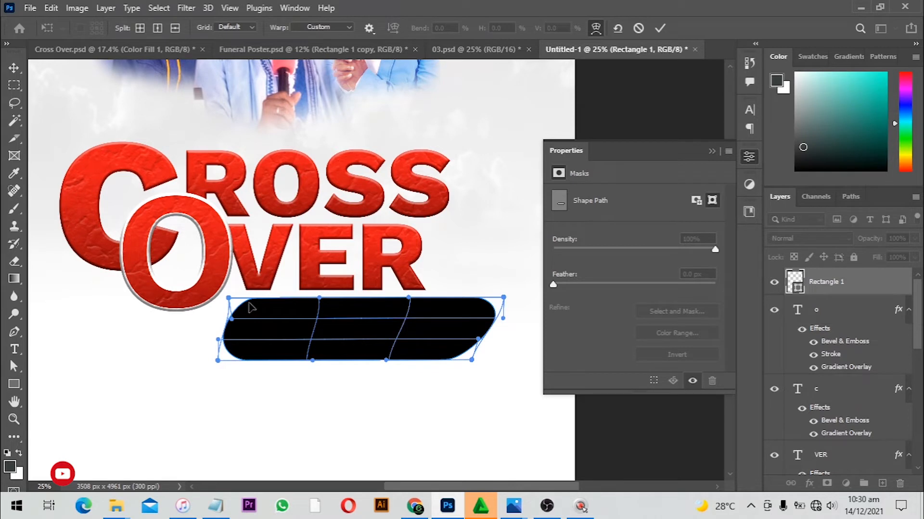
drag(250, 307, 262, 310)
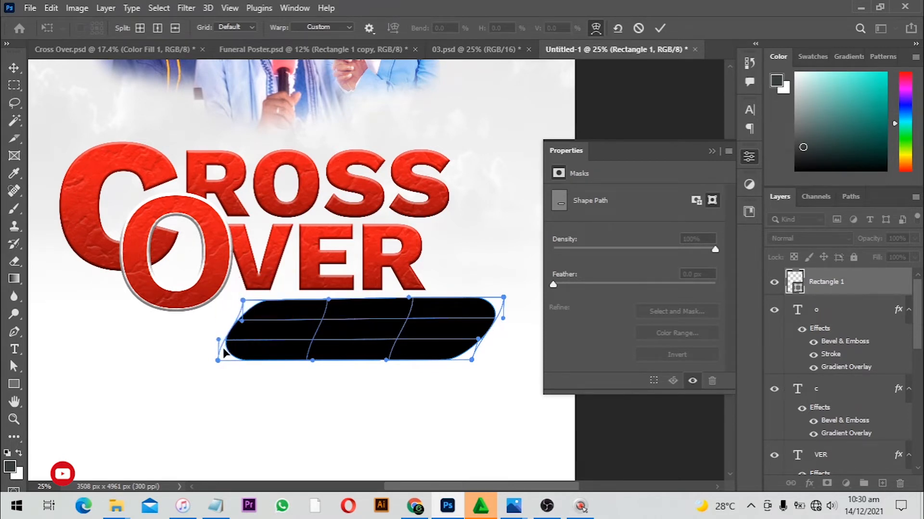
drag(218, 360, 207, 359)
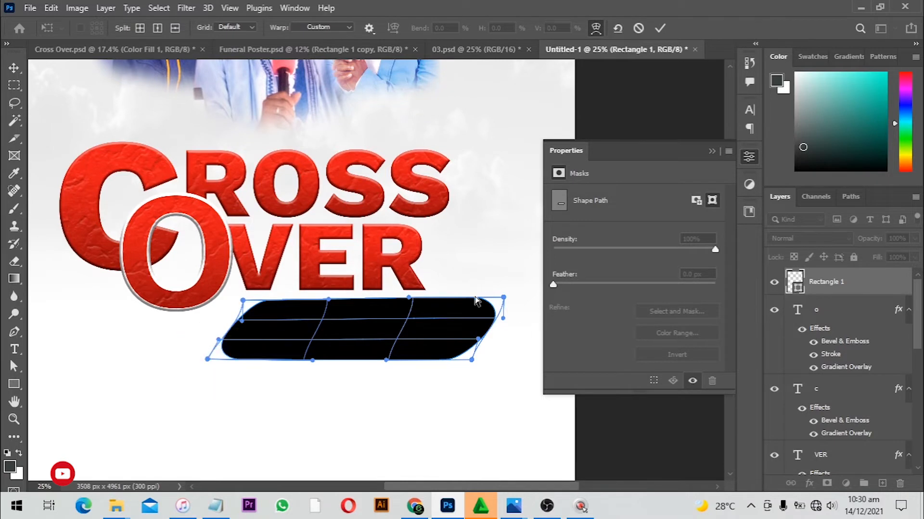
drag(502, 299, 517, 294)
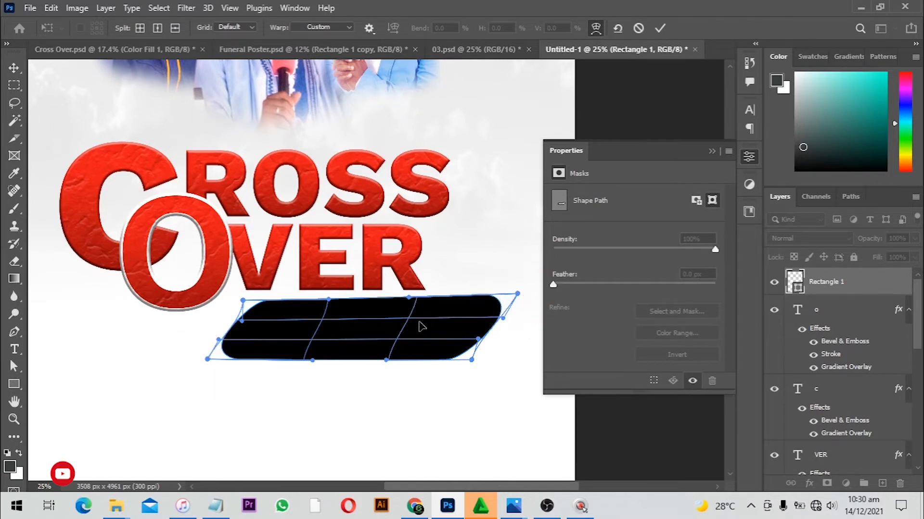
click(659, 28)
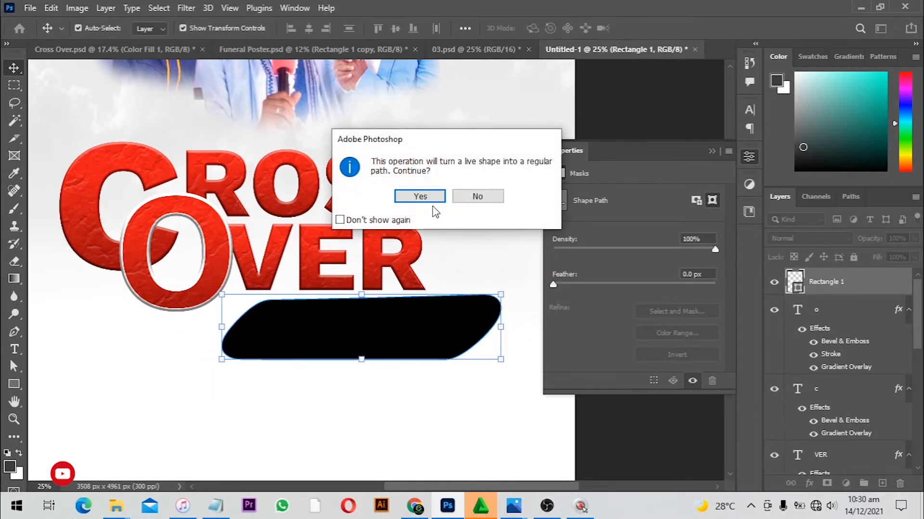
click(428, 199)
click(424, 385)
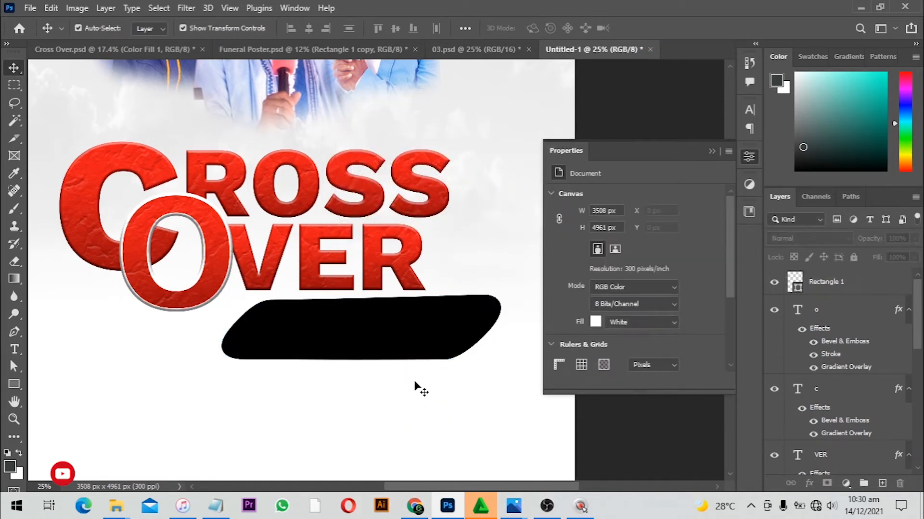
Reposition the banner shape slightly left so it tucks under the O of OVER
scroll(354, 367, up, 1)
drag(310, 319, 364, 311)
drag(428, 306, 407, 305)
click(377, 389)
scroll(303, 294, up, 1)
drag(434, 271, 410, 279)
click(494, 305)
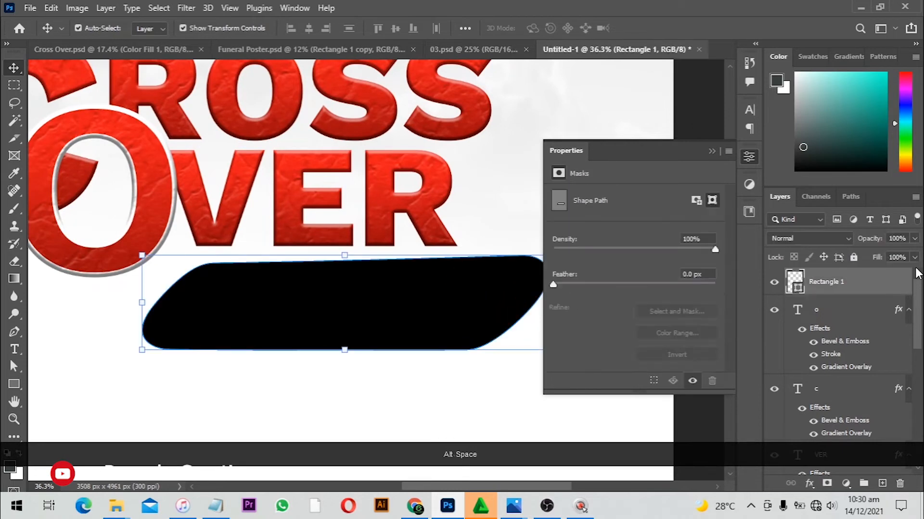
Add a gradient overlay to the banner shape with the angle set to 0°
double_click(848, 284)
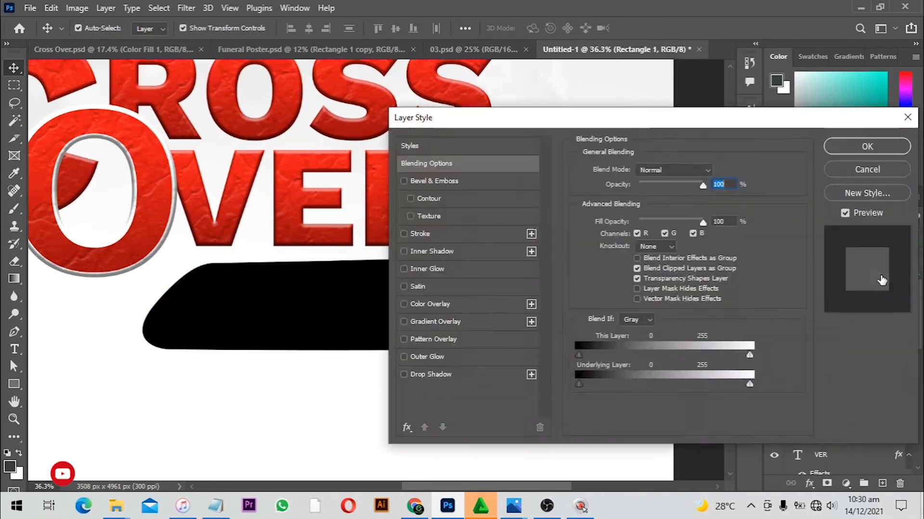
click(456, 320)
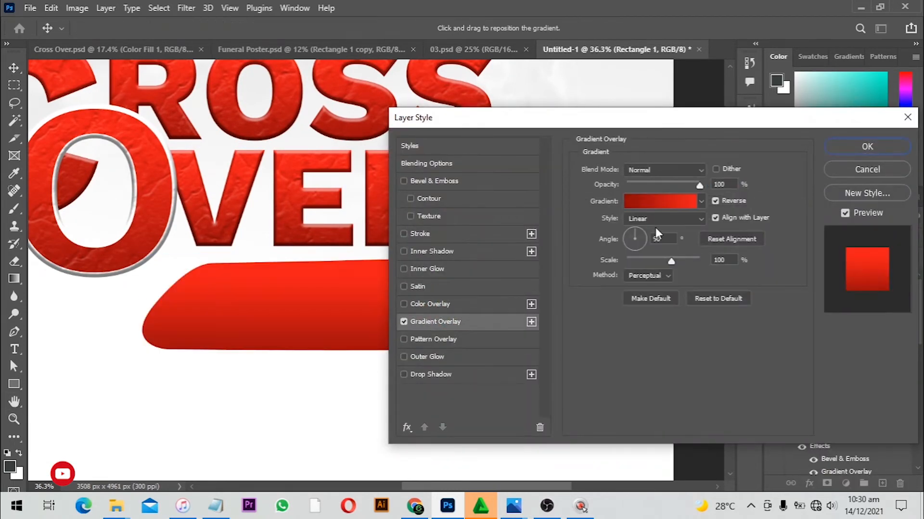
drag(642, 123, 776, 114)
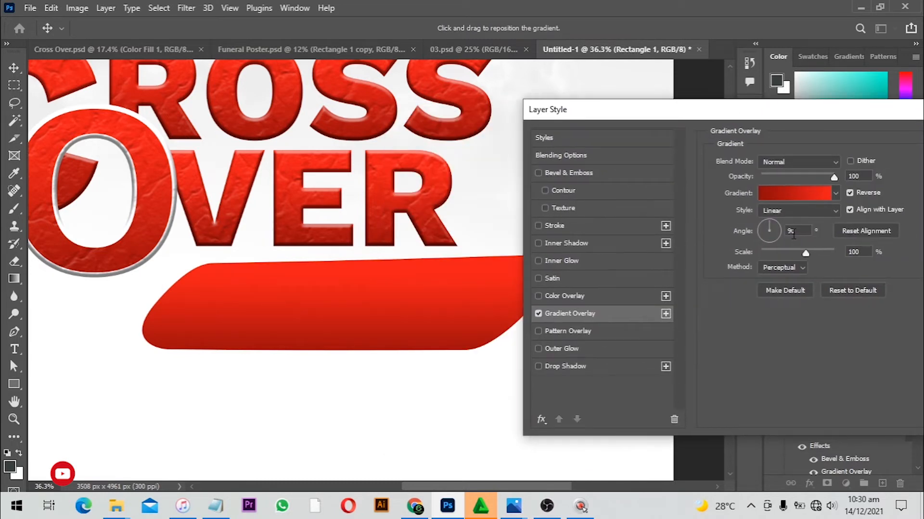
text(0)
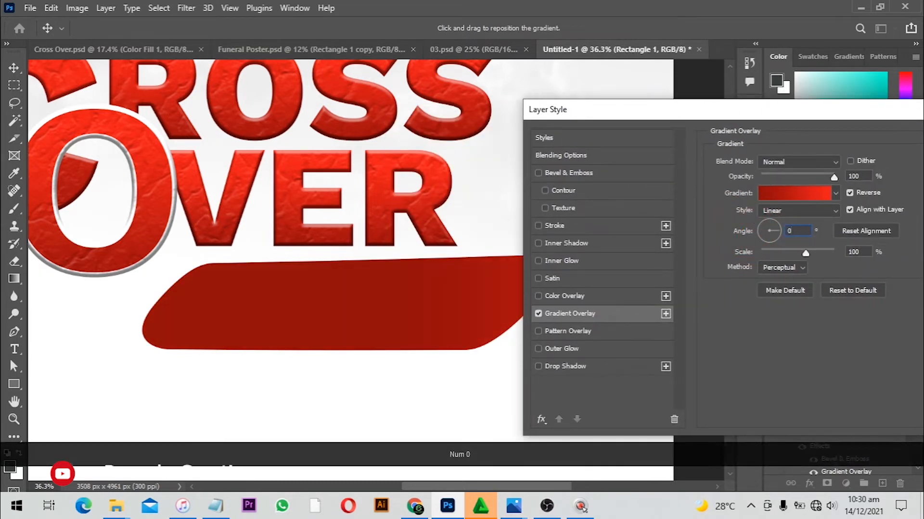
drag(380, 323, 410, 314)
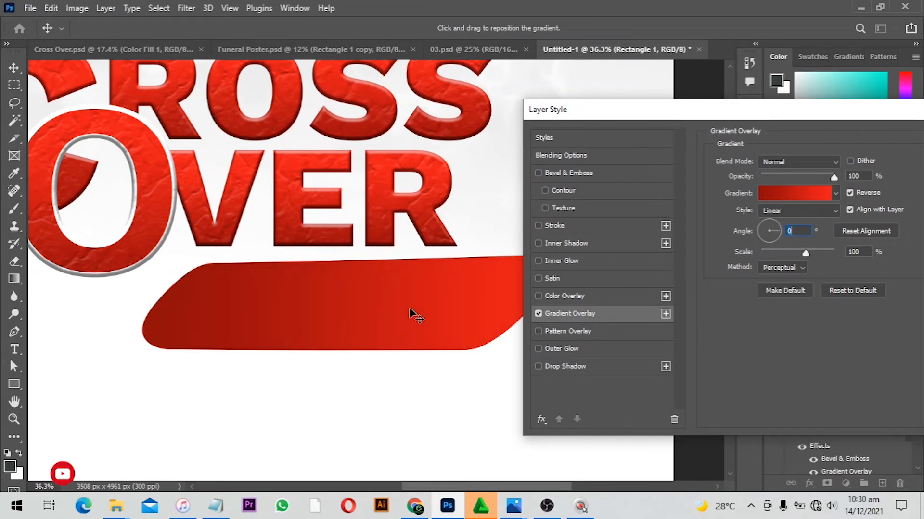
Set the gradient's left stop colour to dark blue 0f0ca1
click(822, 194)
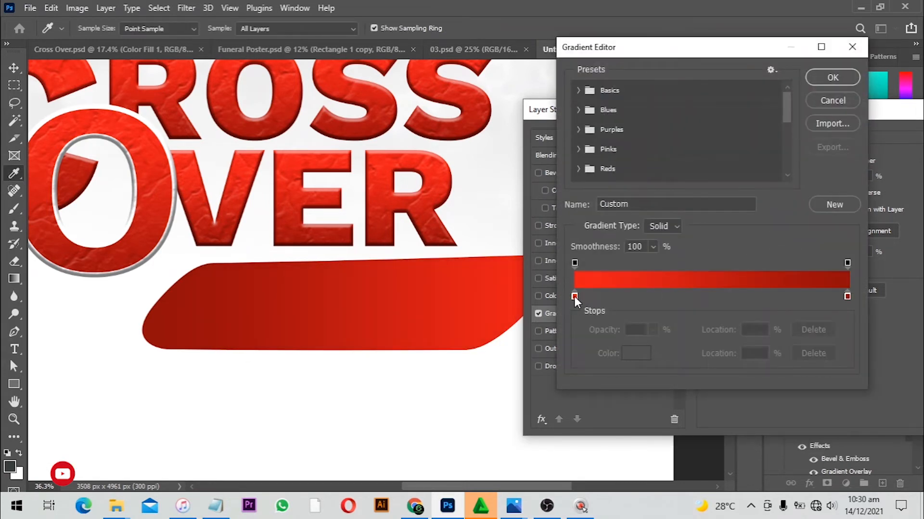
click(575, 296)
double_click(574, 296)
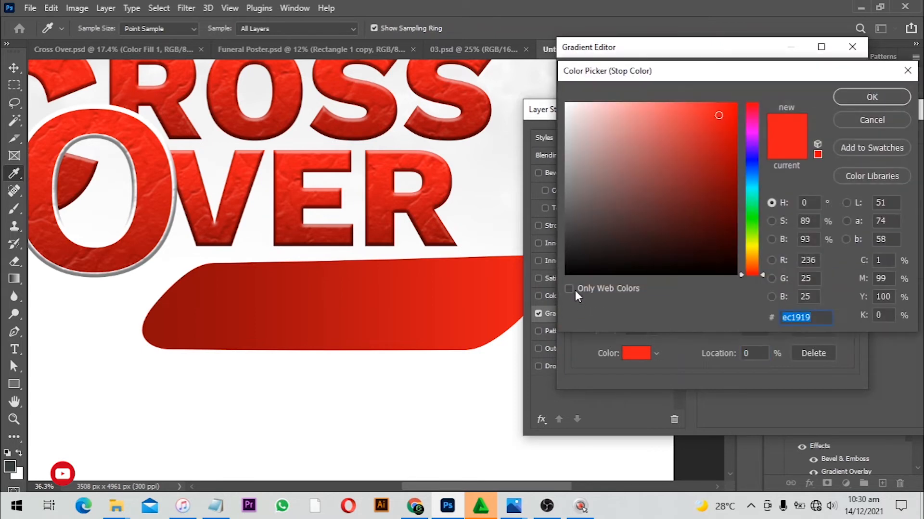
click(752, 159)
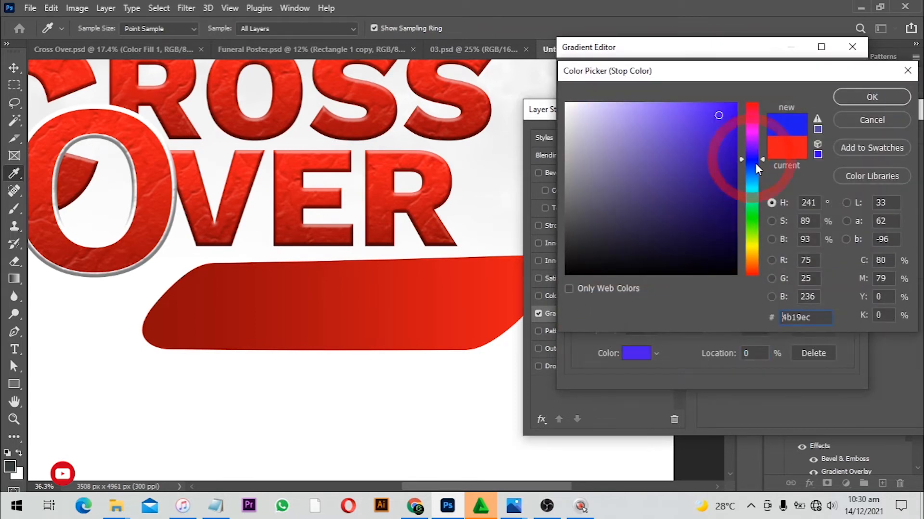
click(724, 166)
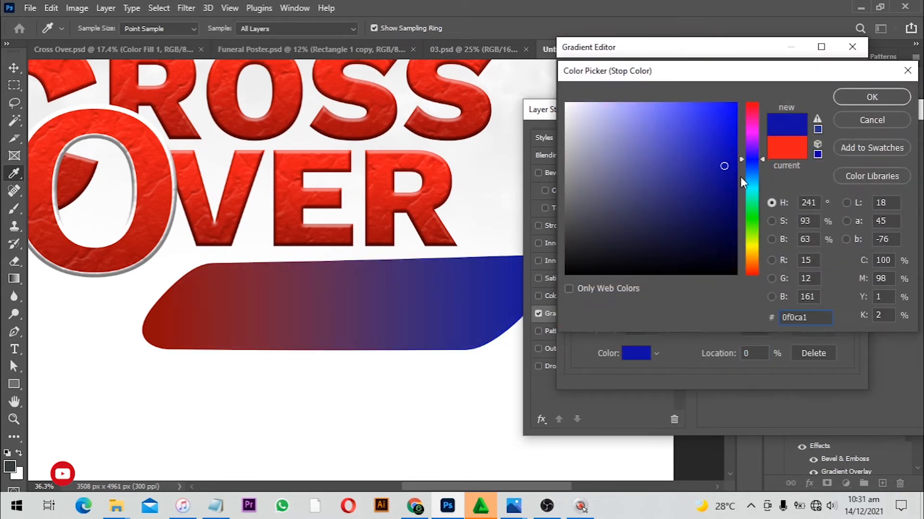
click(861, 98)
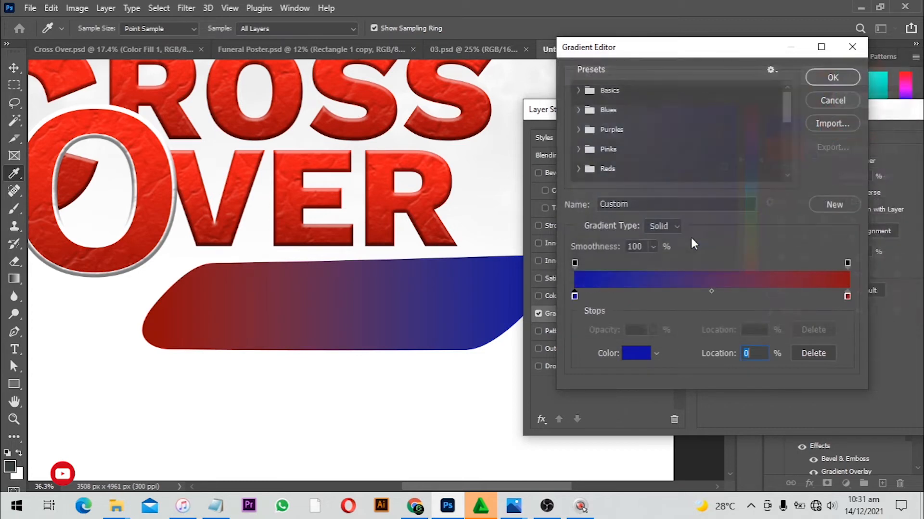
Set the gradient's right stop colour to red dc1c1c
double_click(847, 297)
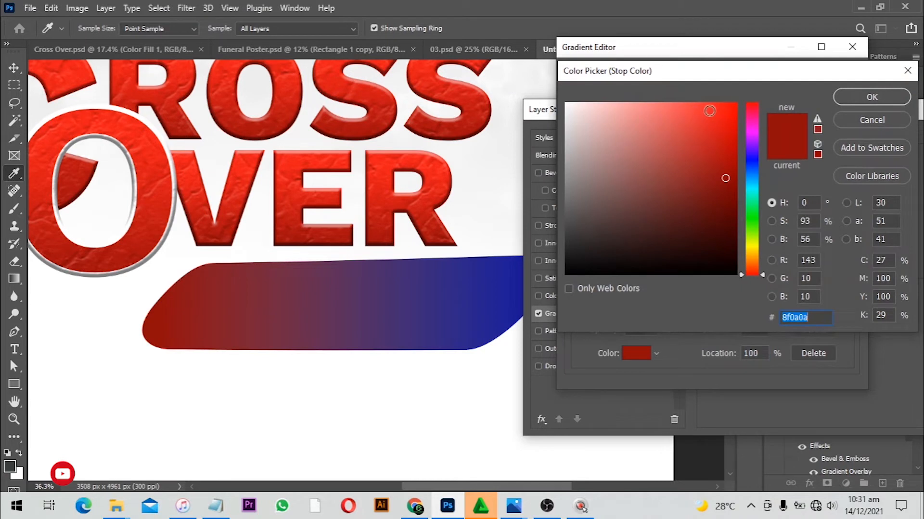
click(713, 114)
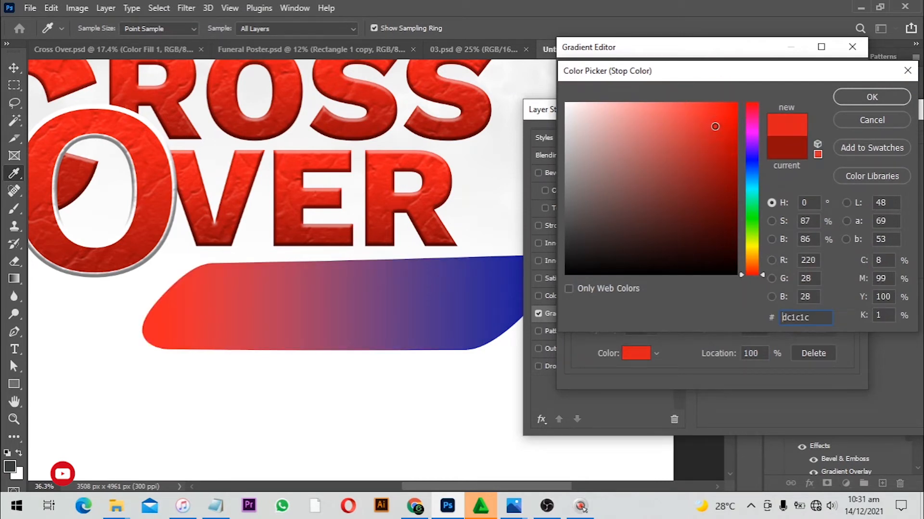
click(874, 101)
Change the left stop colour to blue 0f0c87 and apply the gradient
click(575, 296)
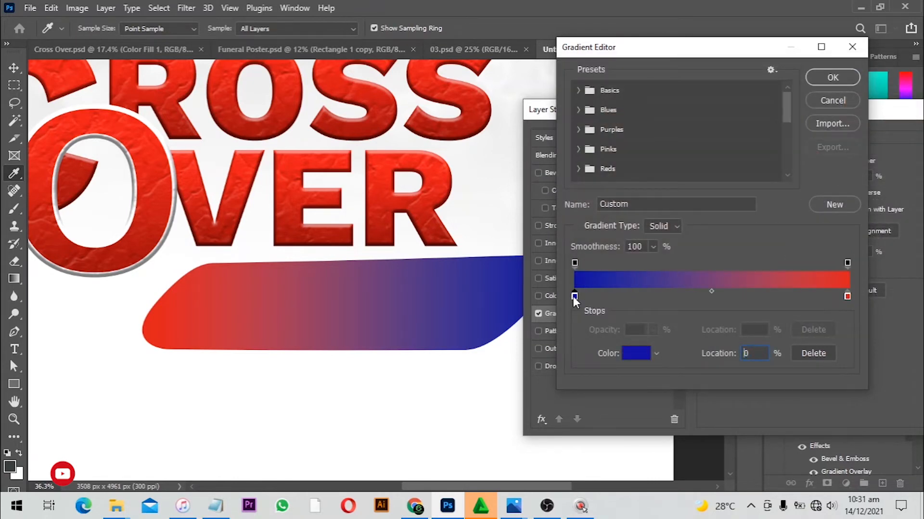
double_click(574, 297)
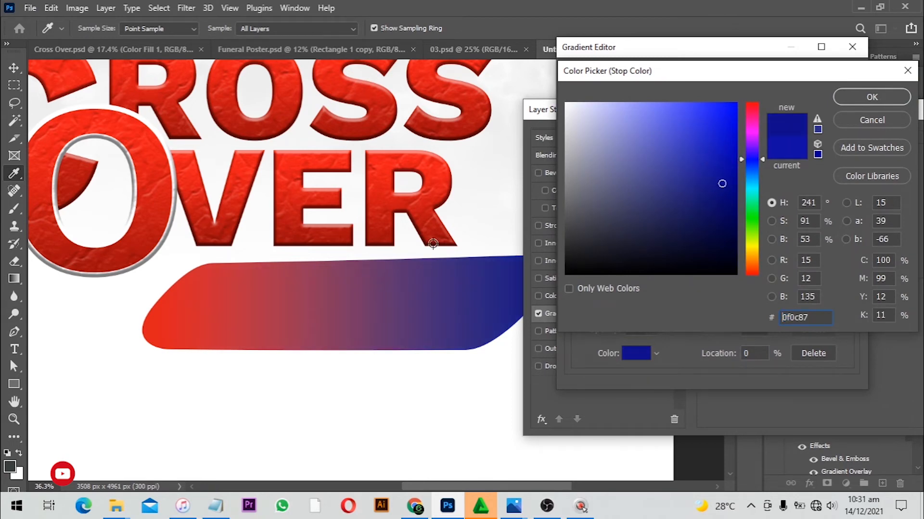
click(862, 102)
click(832, 82)
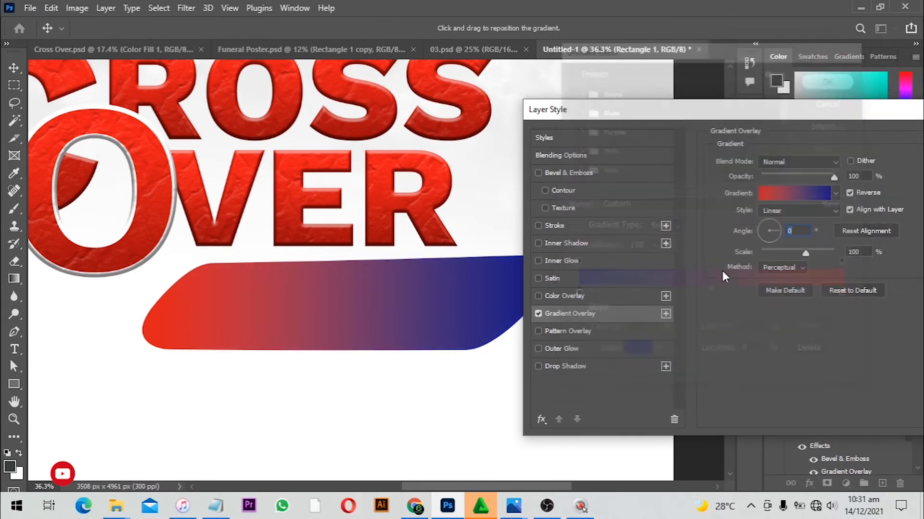
Reduce the gradient scale slightly and pick a brighter red for the right gradient stop
mouse_move(805, 252)
mouse_down()
mouse_move(821, 253)
mouse_move(761, 259)
mouse_move(792, 255)
mouse_up()
click(793, 193)
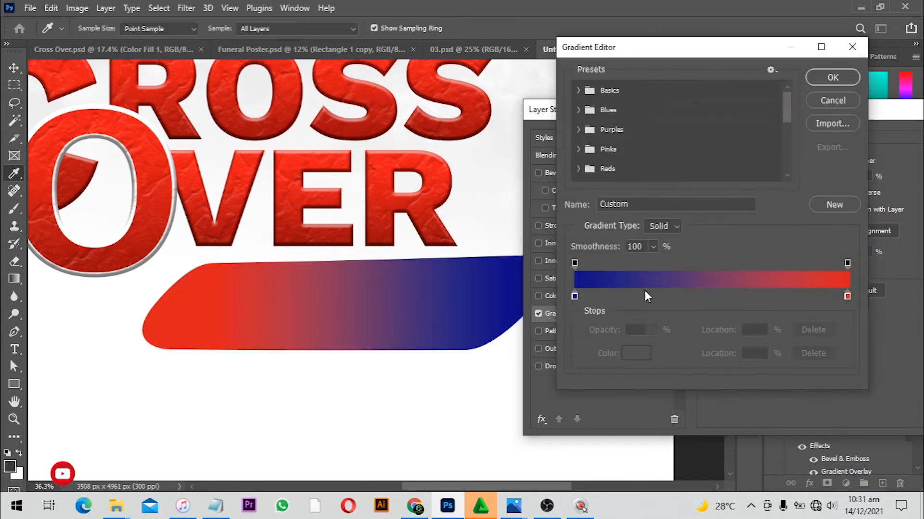
double_click(847, 296)
click(725, 146)
click(872, 96)
click(836, 80)
Set the gradient's left stop colour to blue 0e189b and apply the gradient overlay
click(796, 193)
double_click(575, 296)
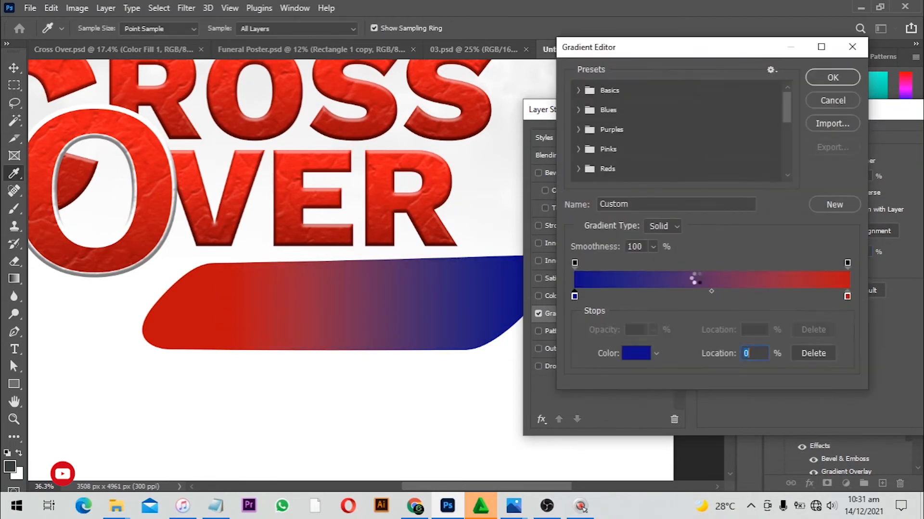
click(752, 149)
mouse_move(722, 185)
mouse_down()
mouse_move(721, 214)
mouse_move(721, 170)
mouse_up()
click(752, 161)
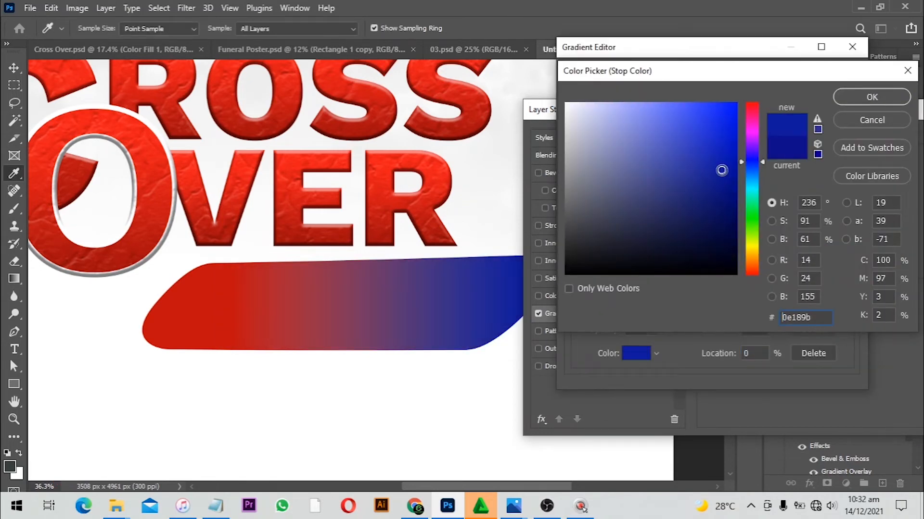
click(872, 96)
click(836, 80)
key(Return)
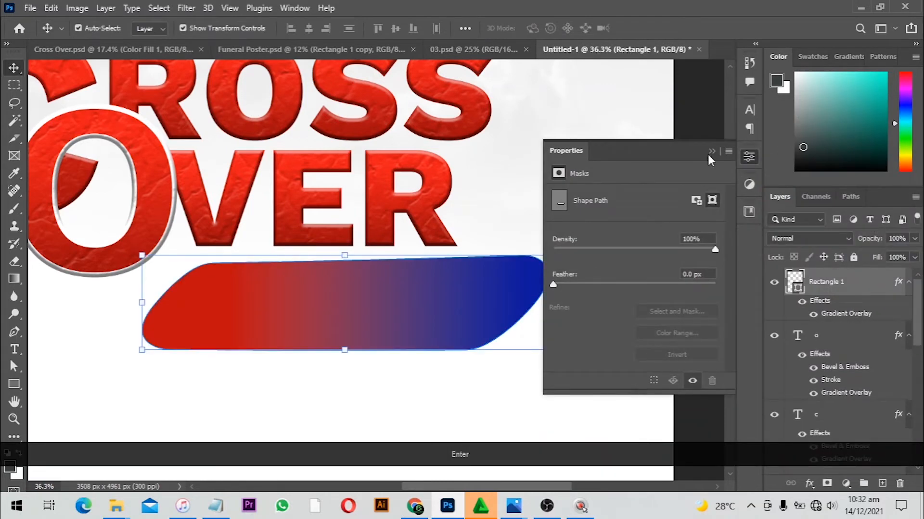
Paste the theme verse "NOW THEREFORE ARISE. GO OVER THIS JORDAN YOU AND ALL THIS PEOPLE" as a text layer on the banner
click(710, 152)
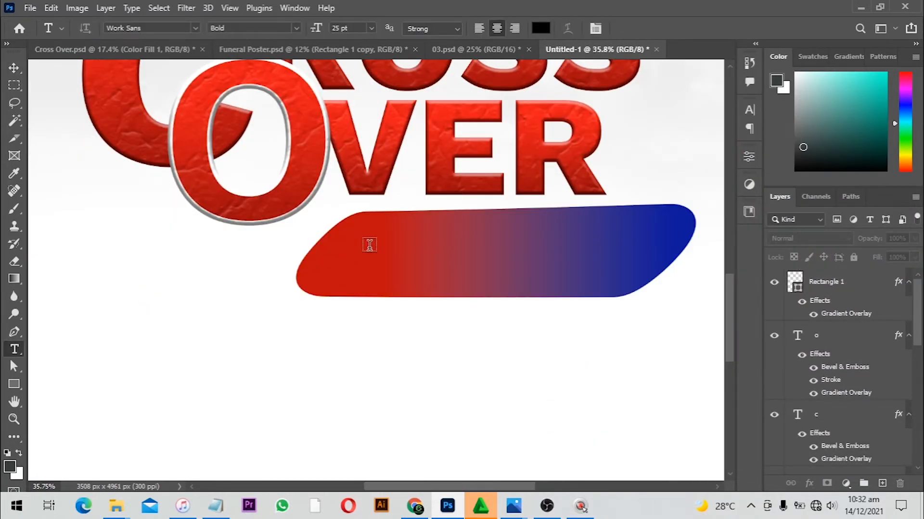
click(370, 245)
text(NOW THEREFORE ARISE, GO OVER THIS JORDAN YOU AND ALL THIS PEOPLE)
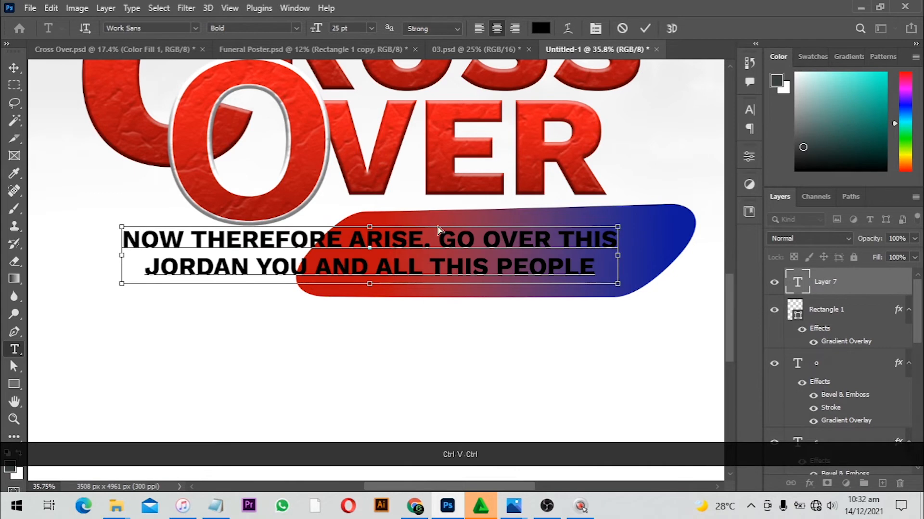
Set the verse text colour to white ffffff and its size to 12 pt
key(ctrl+a)
click(544, 30)
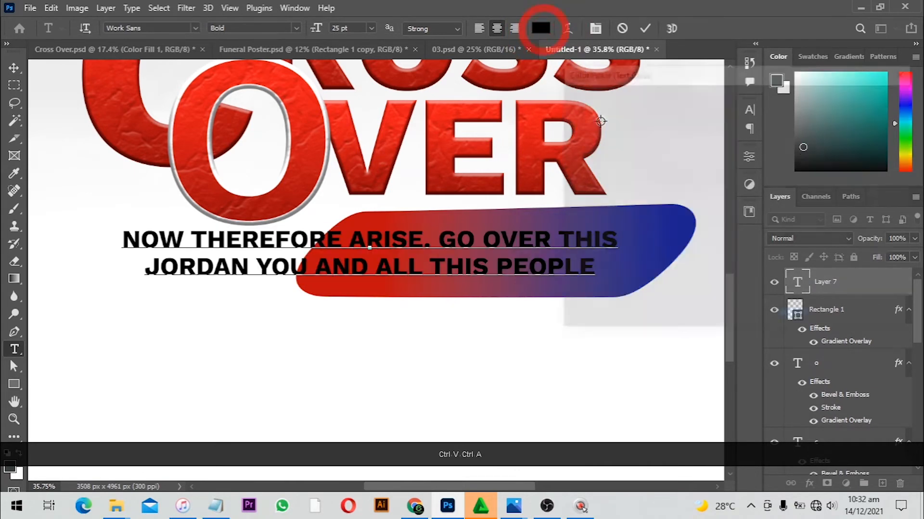
text(ffffff)
click(856, 94)
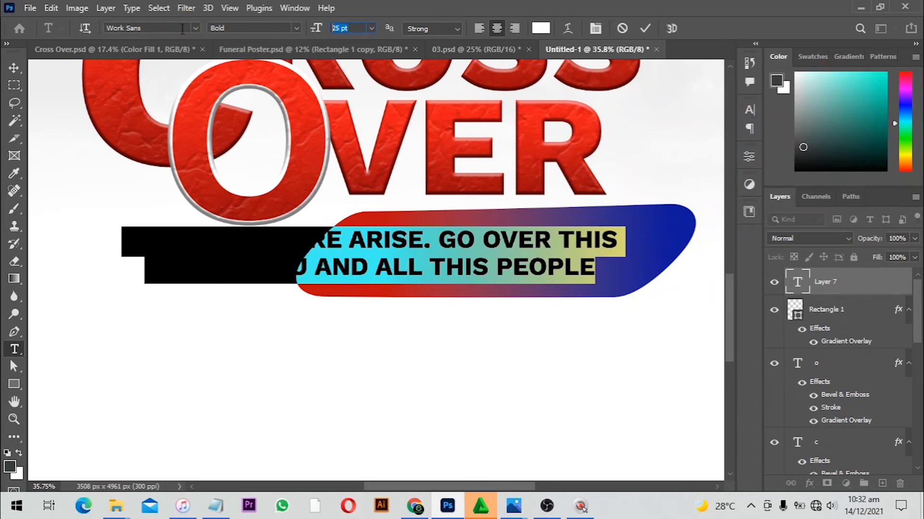
text(12)
key(Return)
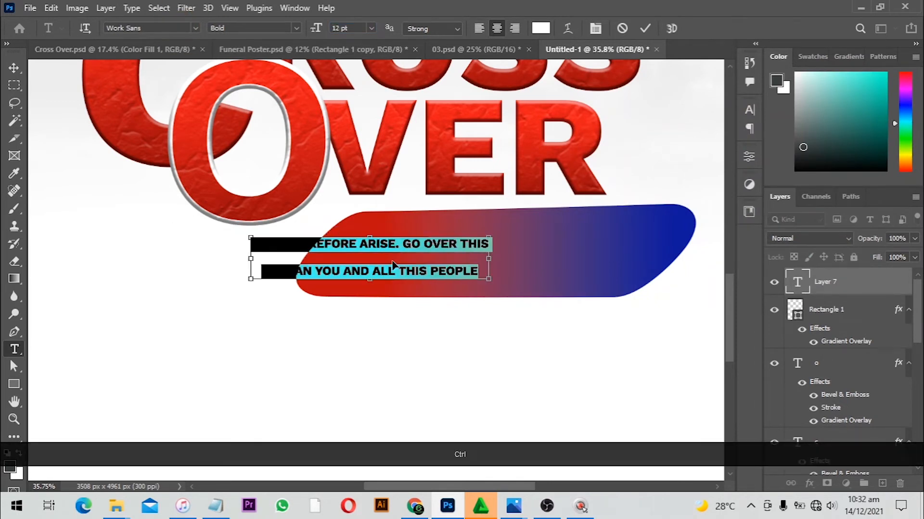
Move the verse onto the banner and tighten its line spacing
drag(392, 264, 523, 256)
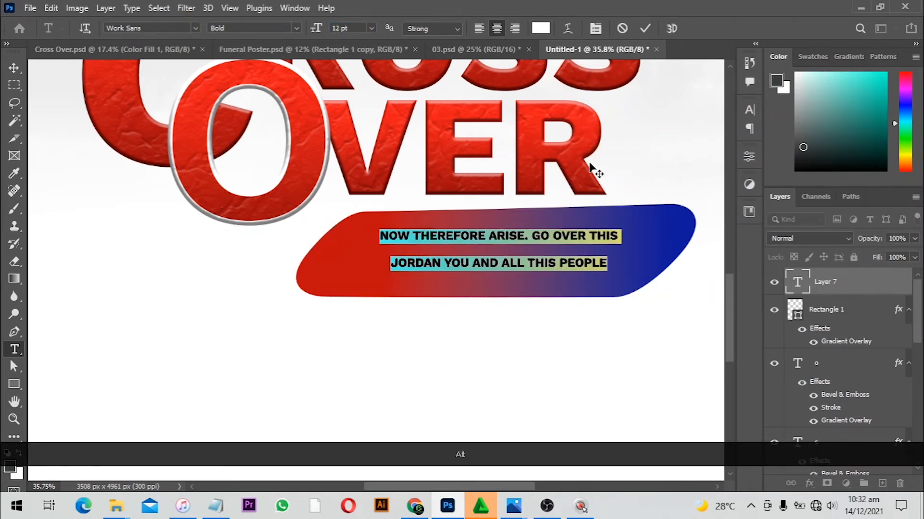
key(alt+Down)
key(alt+Down)
key(alt+Down)
key(alt+Down)
key(alt+Up)
key(alt+Up)
key(alt+Up)
key(alt+Up)
key(alt+Up)
key(alt+Up)
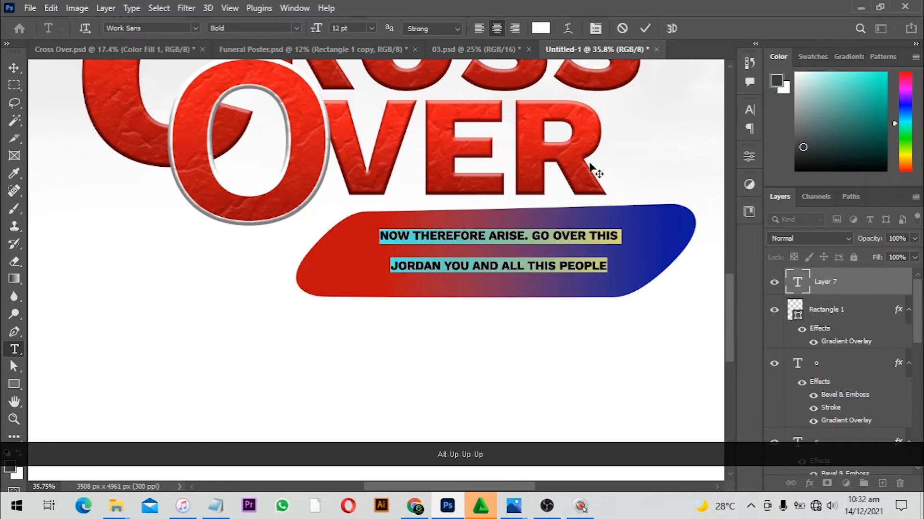
key(alt+Up)
key(alt+Up)
key(alt+Up)
key(alt+Up)
key(alt+Up)
key(alt+Up)
key(alt+Up)
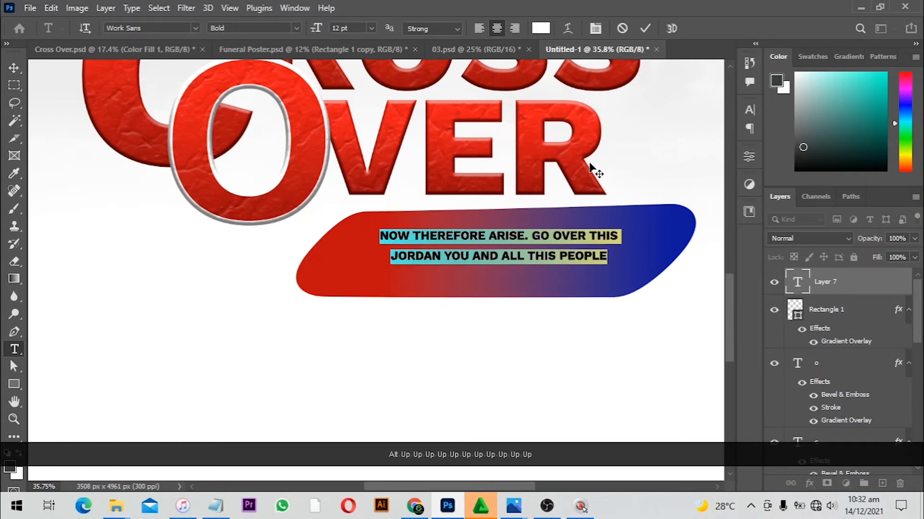
key(alt+Up)
key(alt+Up)
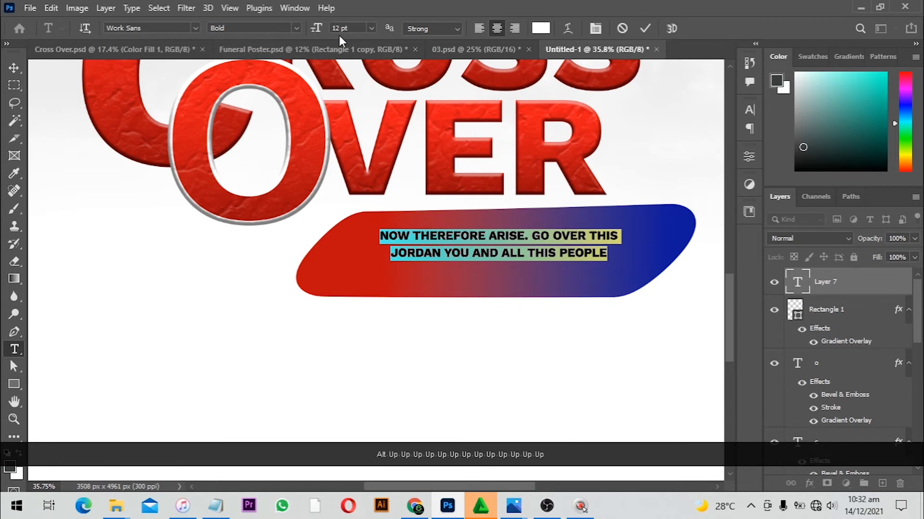
Enlarge the verse text to 15 pt, reposition it on the banner and commit the edit
click(319, 29)
text(15)
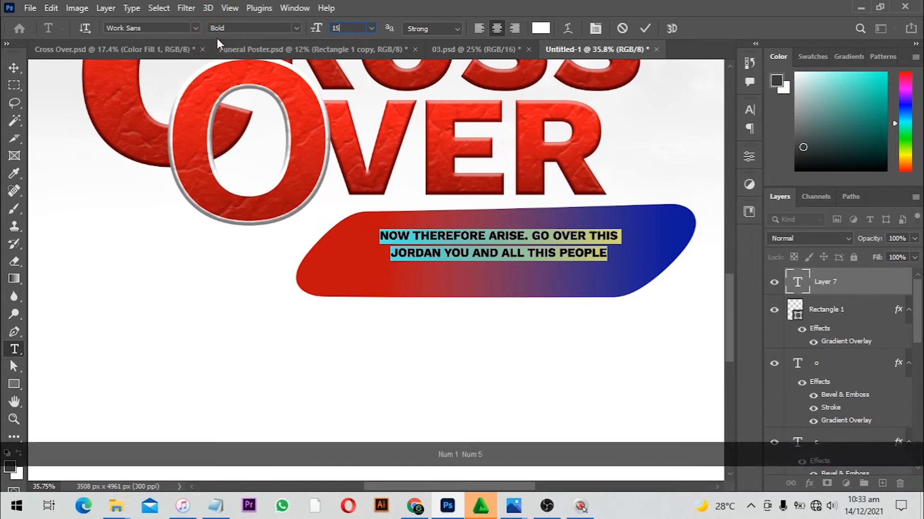
key(Return)
drag(474, 241, 473, 251)
key(ctrl+Return)
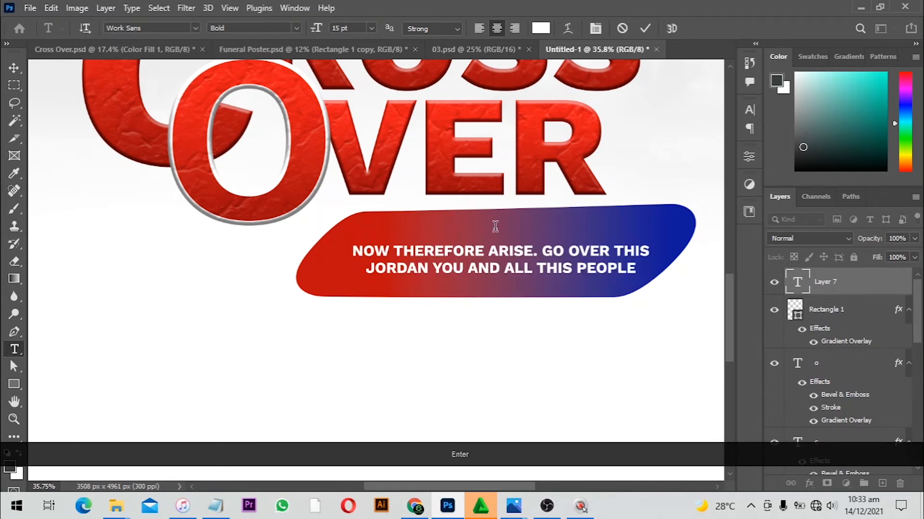
Duplicate the verse above itself and replace the copy's text with "theme"
key(v)
drag(388, 255, 388, 236)
key(j)
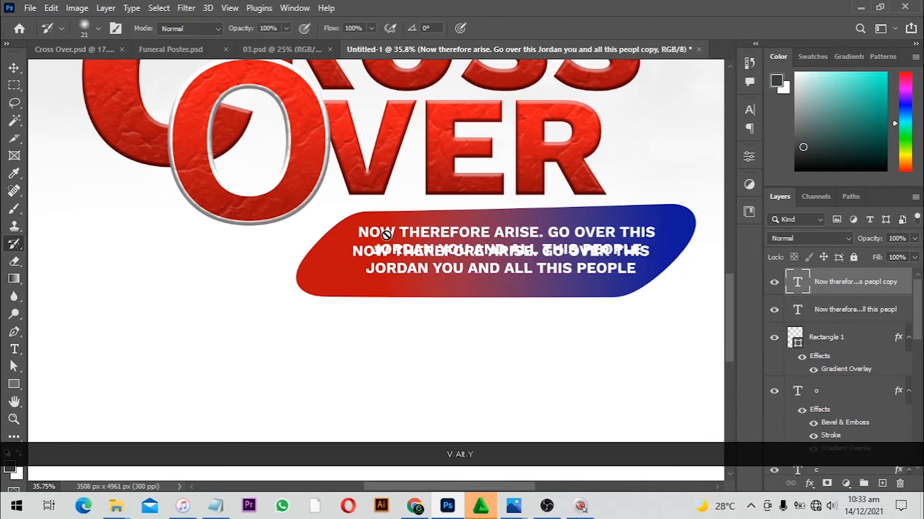
key(t)
click(390, 231)
key(ctrl+a)
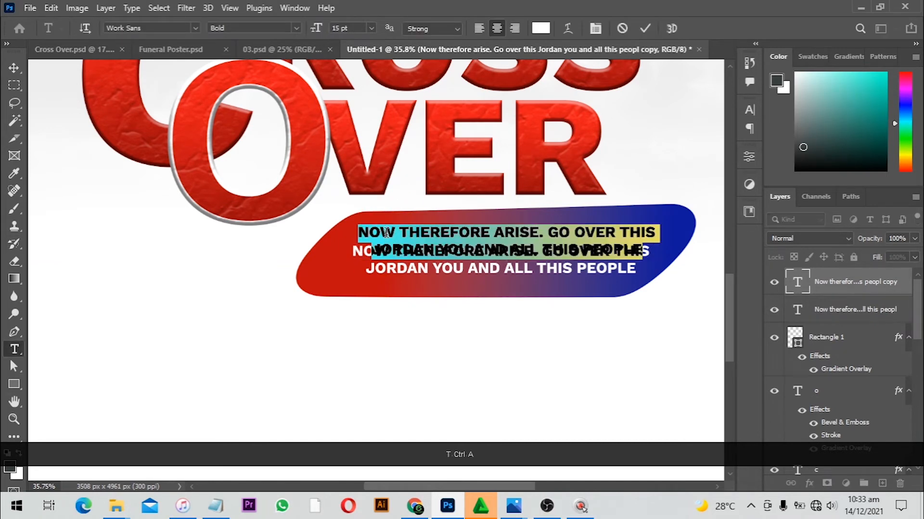
text(here)
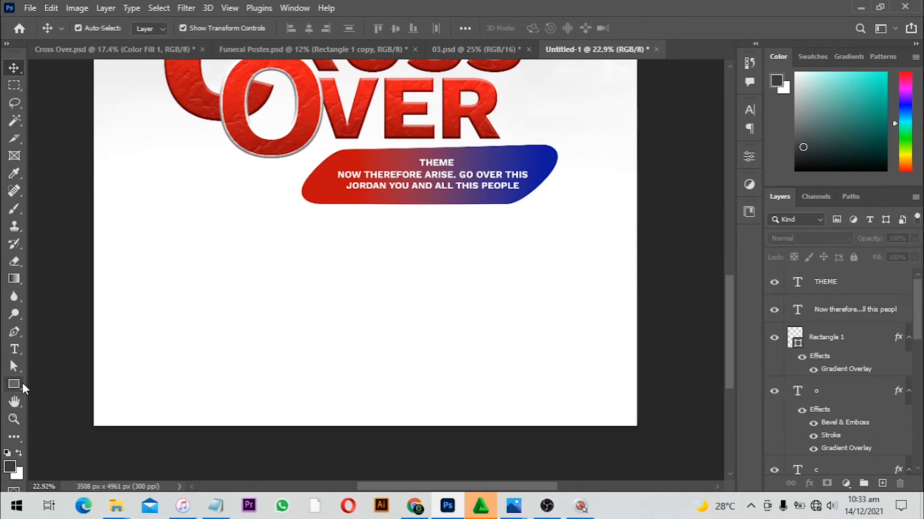
Draw a rectangle about 564 × 712 px below the banner
click(22, 384)
drag(210, 231, 298, 340)
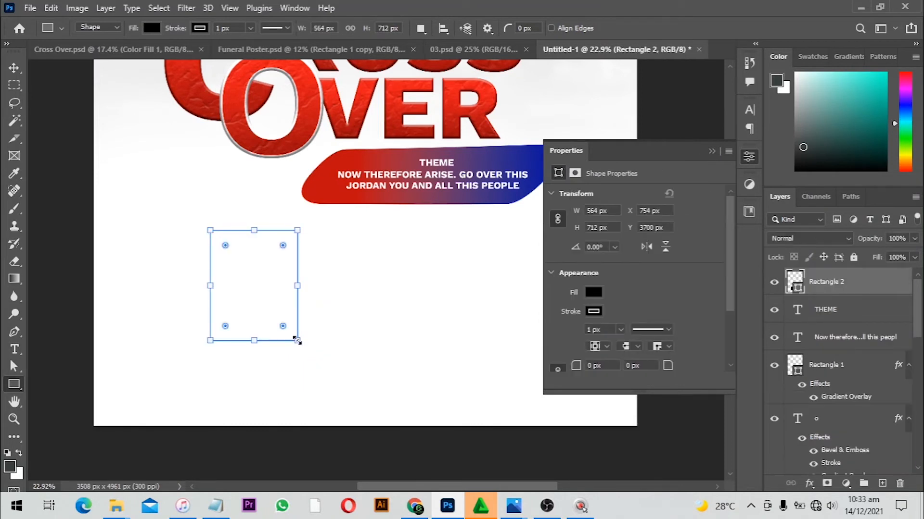
Duplicate the rectangle twice to form a row of three photo frames
key(v)
key(alt)
drag(270, 291, 374, 250)
key(space)
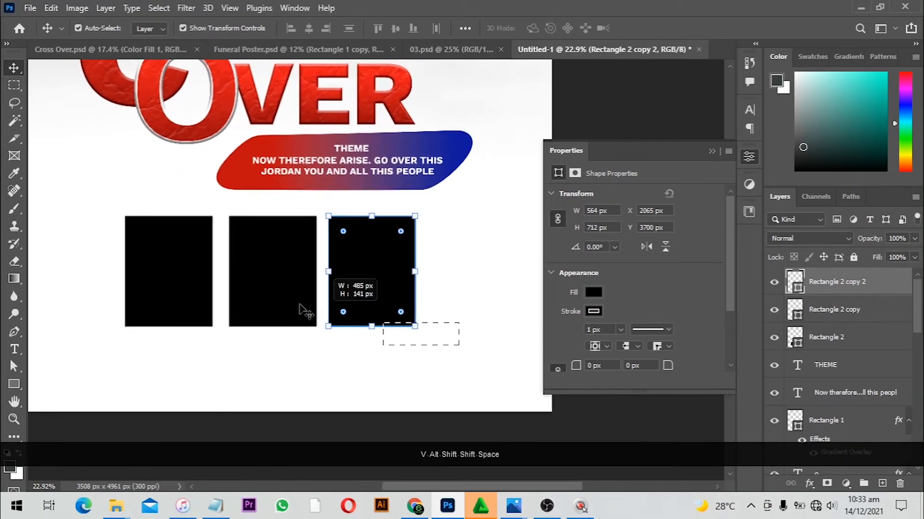
Even out the spacing of the three rectangles by nudging the third one right
drag(302, 310, 179, 286)
scroll(206, 289, down, 1)
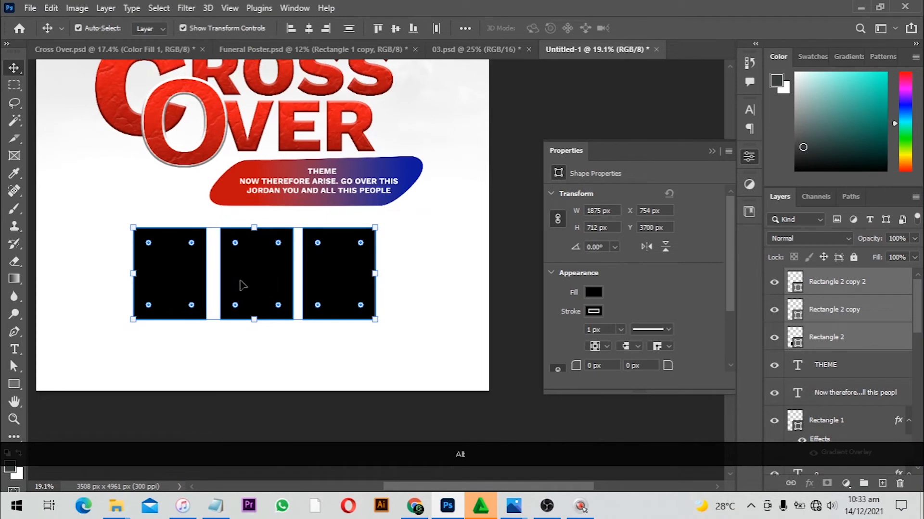
drag(242, 284, 250, 285)
click(363, 284)
key(Right)
key(Right)
key(Right)
key(Right)
key(Right)
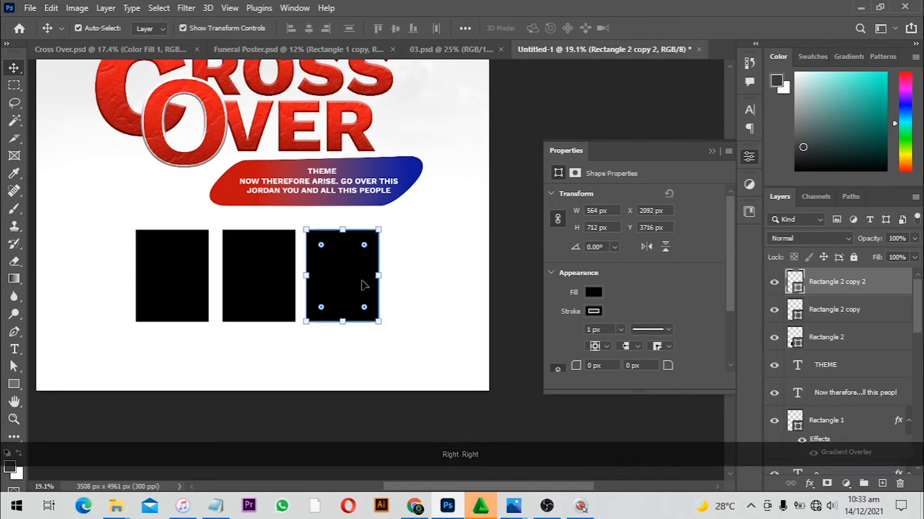
Nudge all three rectangles together slightly left and up
drag(377, 348, 146, 274)
key(Left)
key(Left)
key(Up)
key(Up)
key(Up)
key(Up)
key(Up)
key(Up)
key(Up)
key(Up)
key(Up)
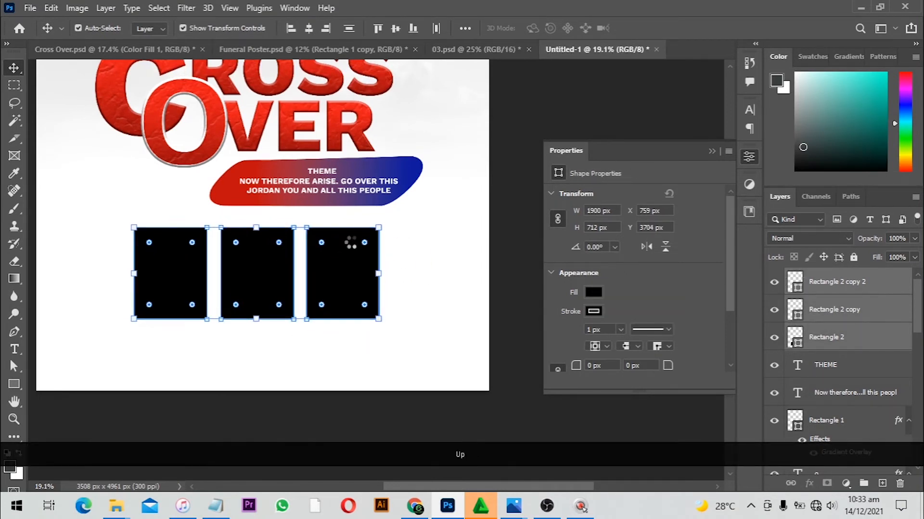
Place the Layer 5 photo from the cross over folder over the first rectangle and fit it inside
click(184, 365)
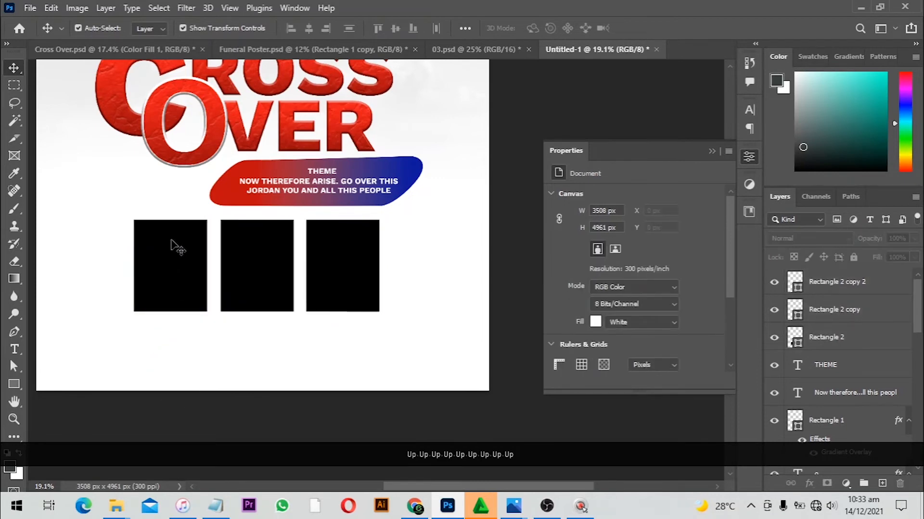
click(177, 248)
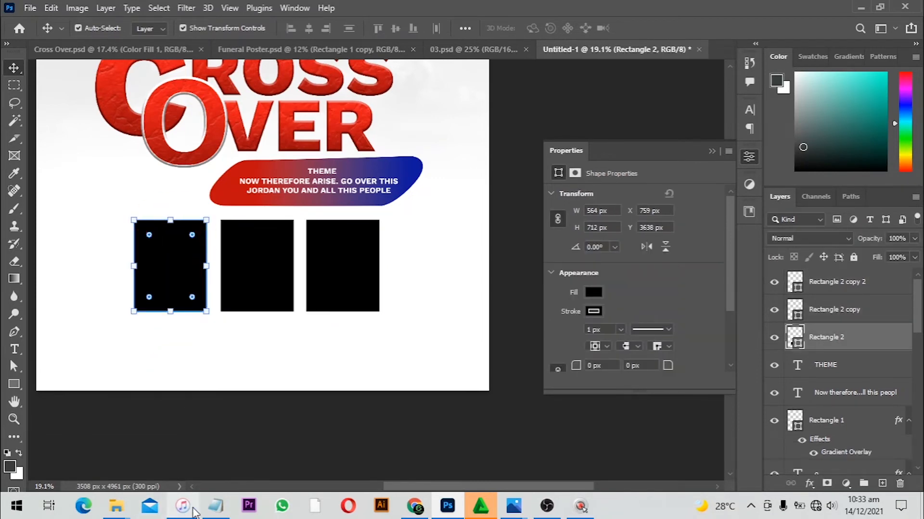
mouse_move(118, 509)
click(70, 428)
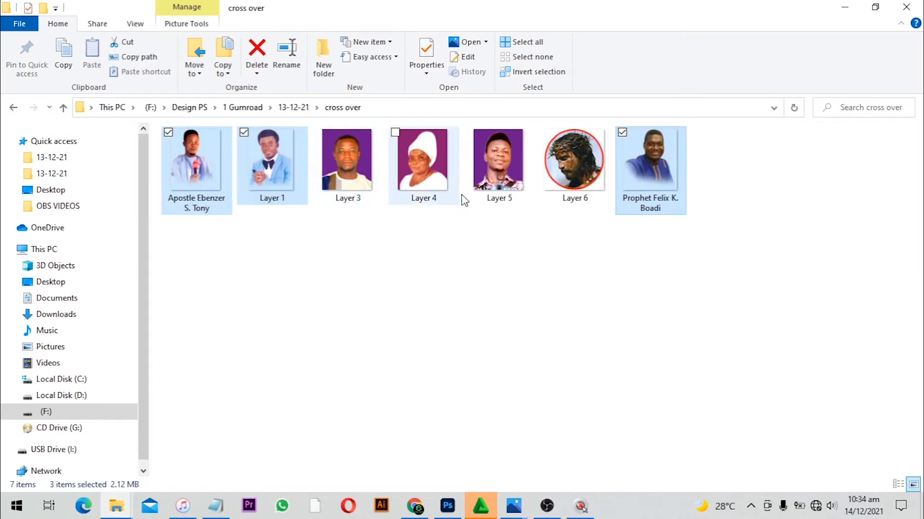
click(490, 200)
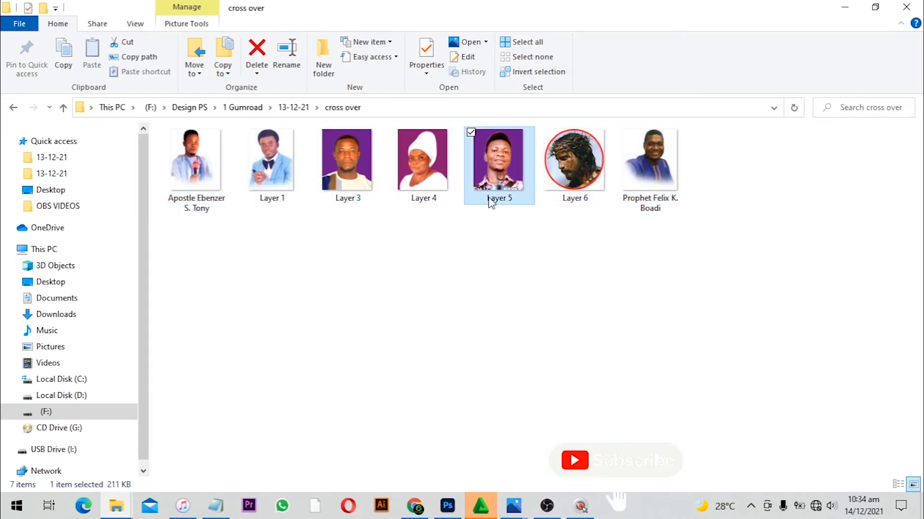
drag(489, 202, 328, 273)
key(alt+Tab)
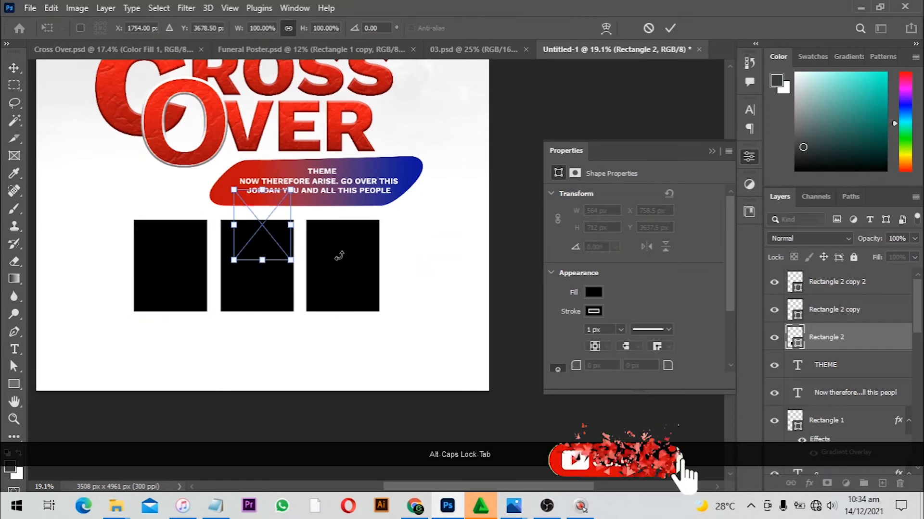
drag(259, 243, 171, 260)
drag(192, 231, 210, 219)
drag(164, 239, 168, 238)
key(Return)
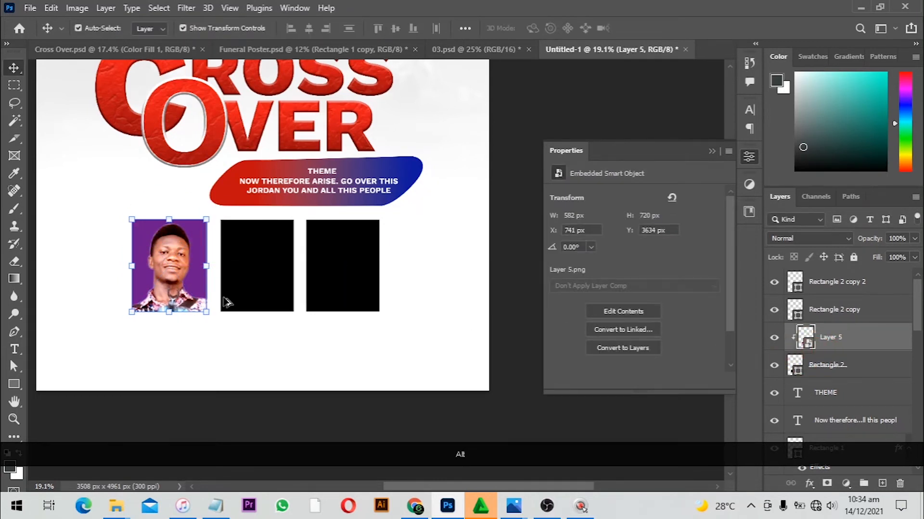
Place the Layer 4 photo over the second rectangle and clip it to that frame
click(248, 267)
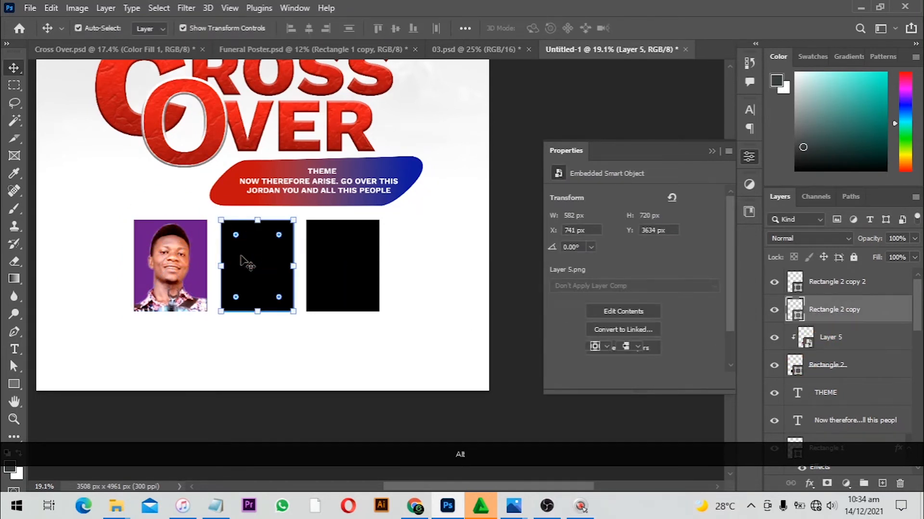
key(alt+Tab)
drag(421, 202, 294, 219)
key(alt+Tab)
key(Return)
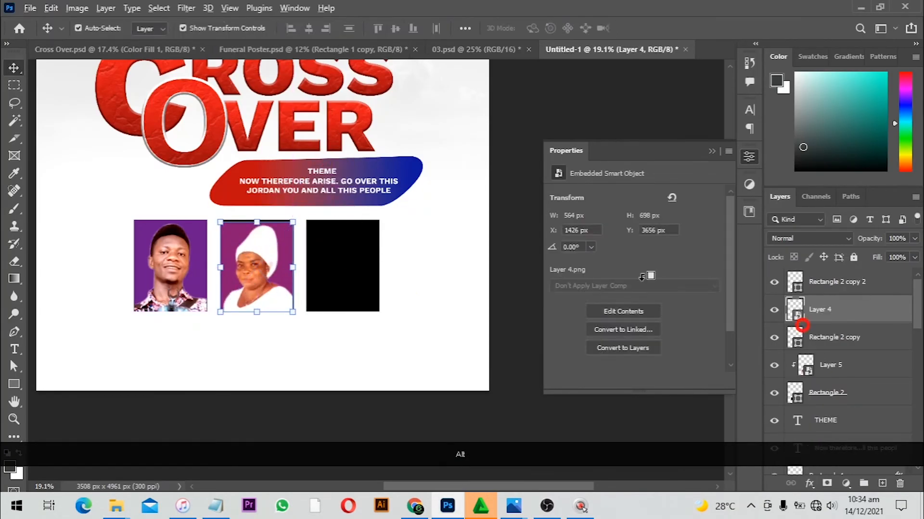
alt+click(802, 324)
Place the Layer 3 photo over the third rectangle, scale it to fit and clip it to the frame
click(334, 269)
key(alt+Tab)
drag(348, 166, 350, 259)
key(alt+Tab)
drag(277, 241, 349, 292)
drag(363, 242, 382, 219)
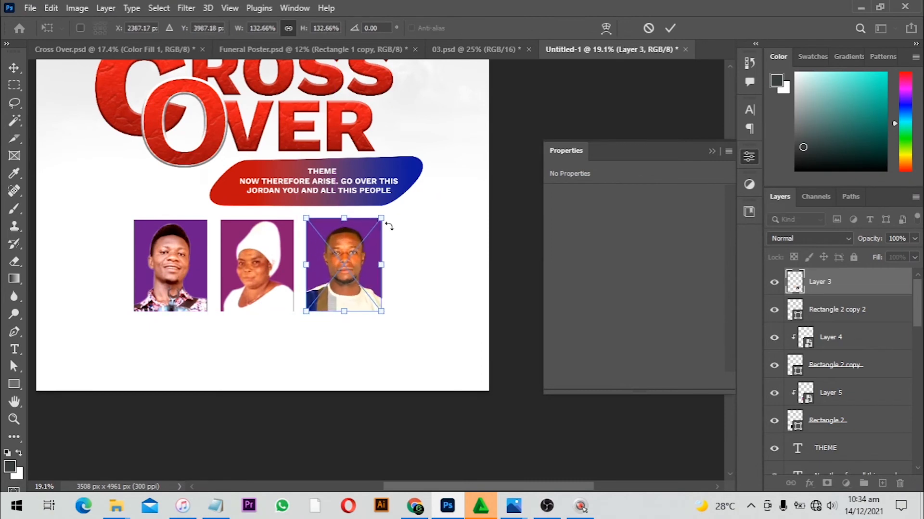
key(Return)
alt+click(802, 295)
Move the title, banner and photo row together slightly upward
scroll(358, 307, down, 4)
drag(358, 307, 334, 343)
scroll(334, 343, down, 3)
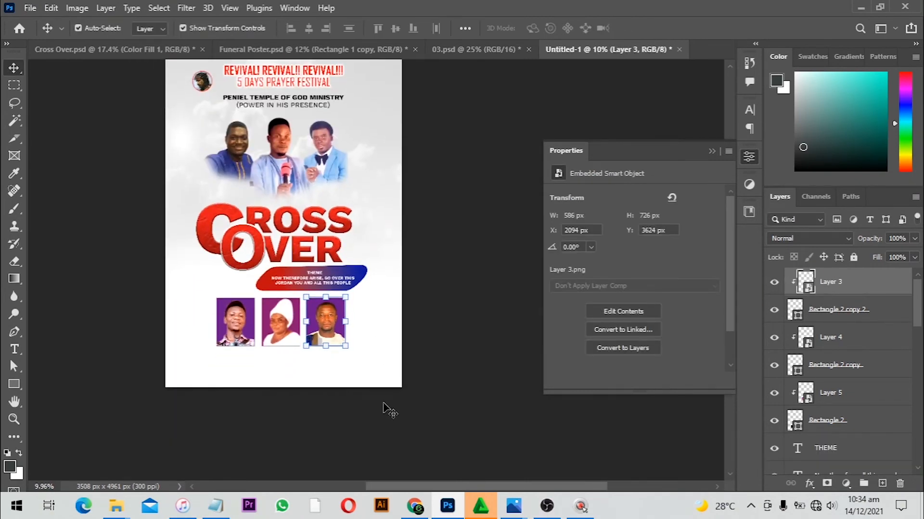
drag(391, 428, 202, 226)
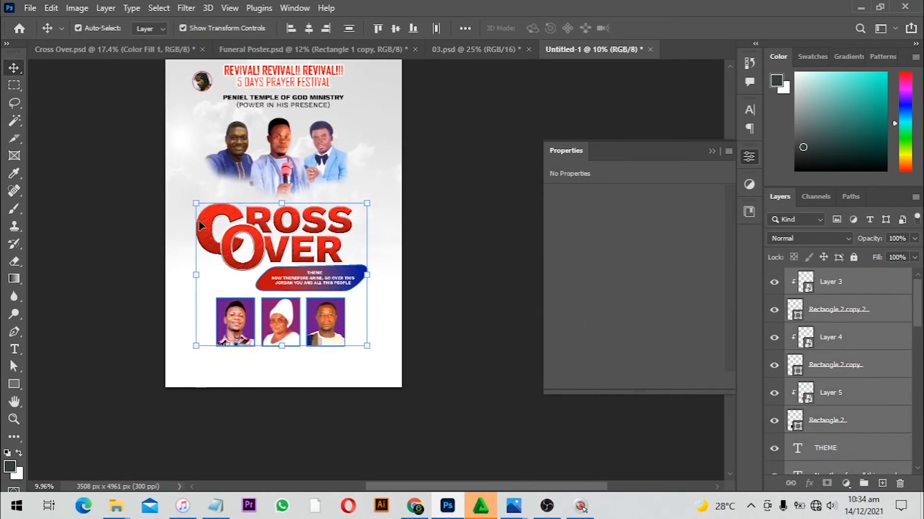
key(Up)
key(Up)
key(Up)
key(Up)
key(Up)
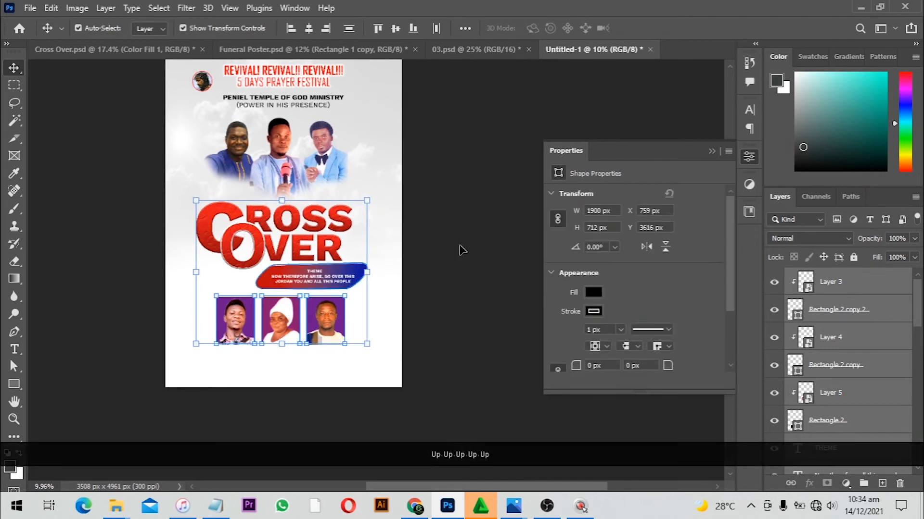
Switch to Notepad to read the poster's remaining text
click(193, 414)
scroll(192, 414, down, 1)
click(216, 506)
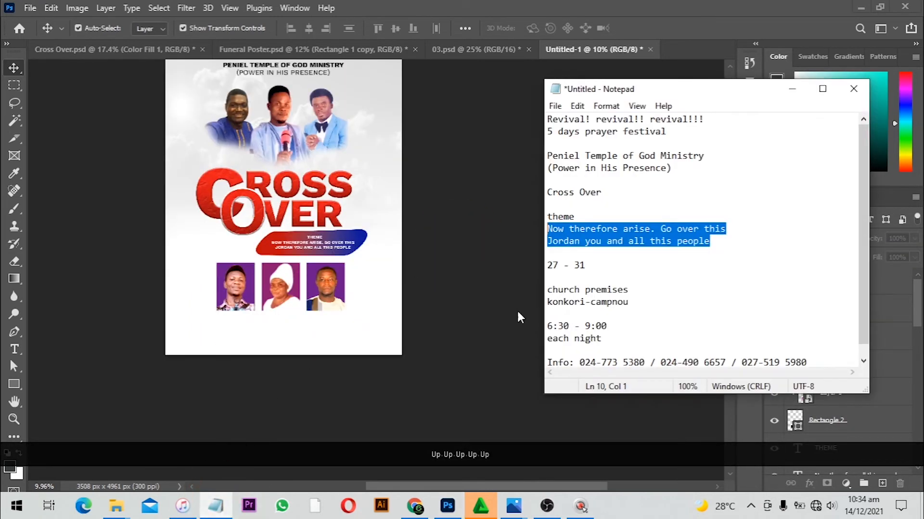
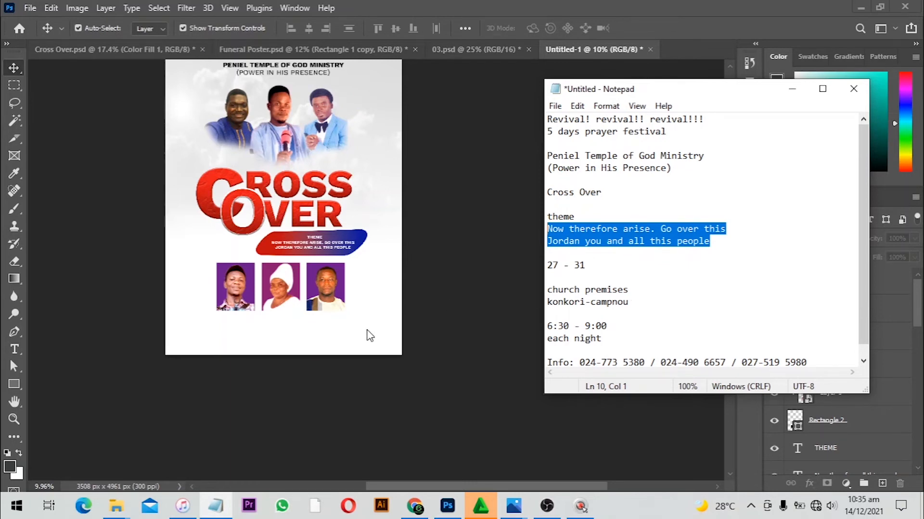
Group the date, venue and time text row and scale it up slightly
scroll(310, 355, up, 2)
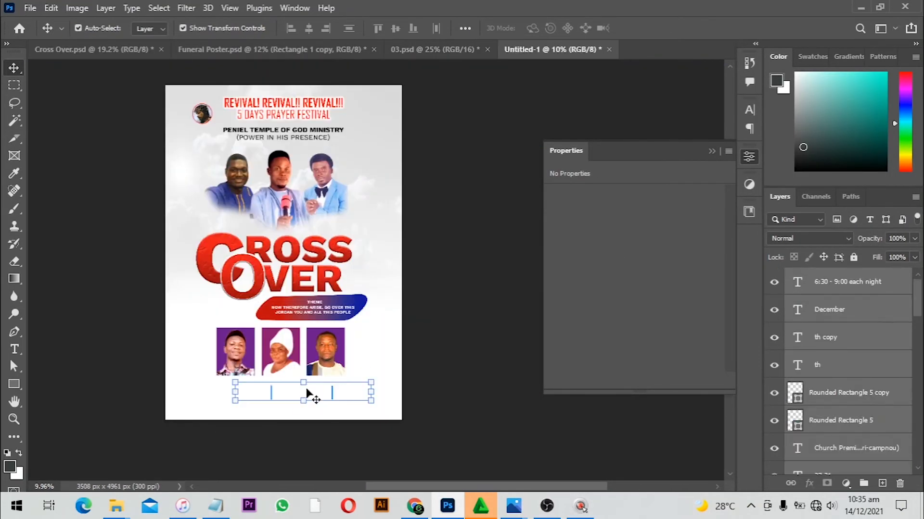
scroll(308, 294, up, 4)
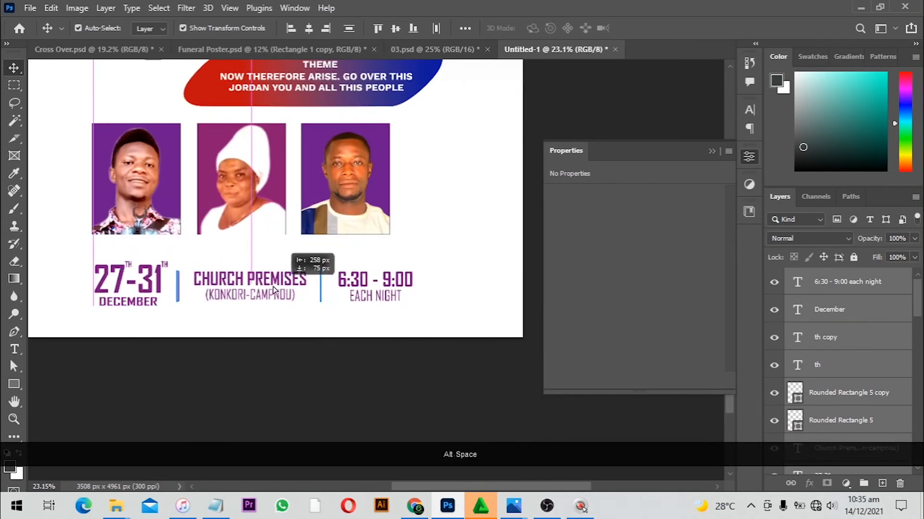
key(ctrl+g)
key(ctrl+t)
drag(415, 262, 423, 240)
alt+click(365, 302)
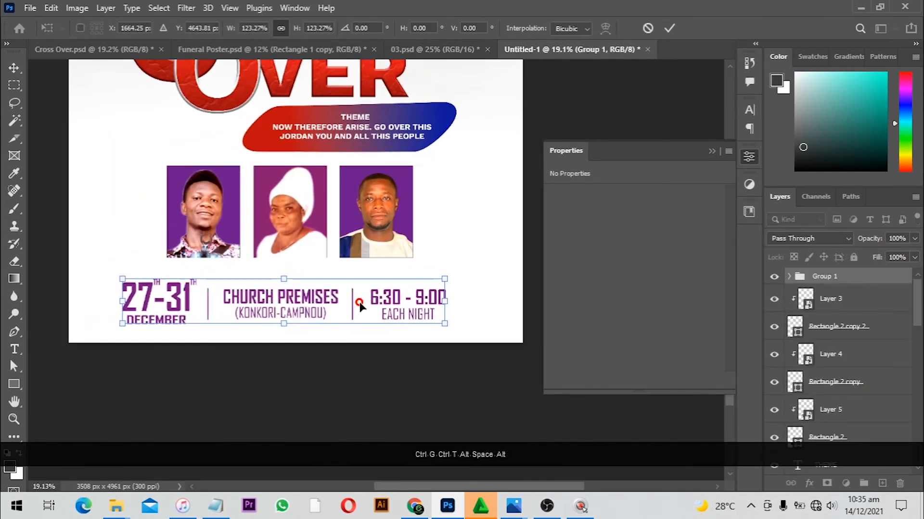
key(Return)
Change the superscript after 31 to st
scroll(434, 312, up, 1)
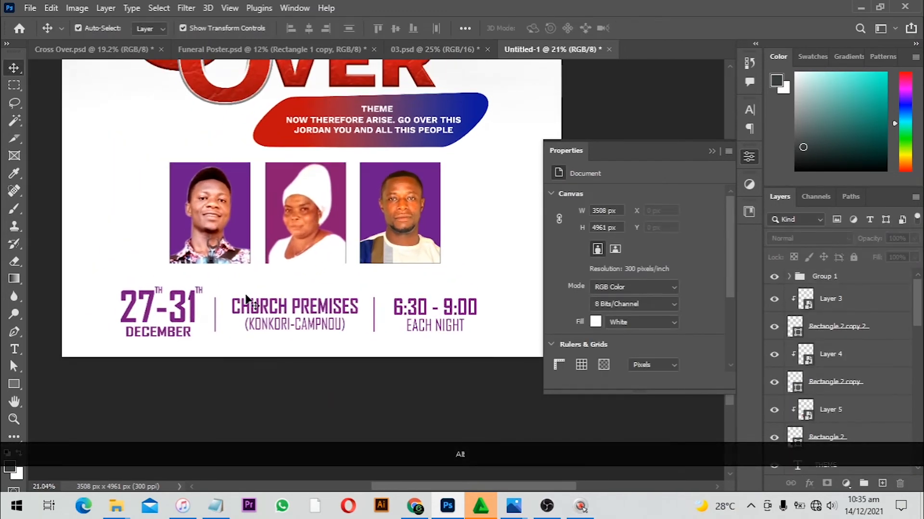
scroll(197, 308, up, 4)
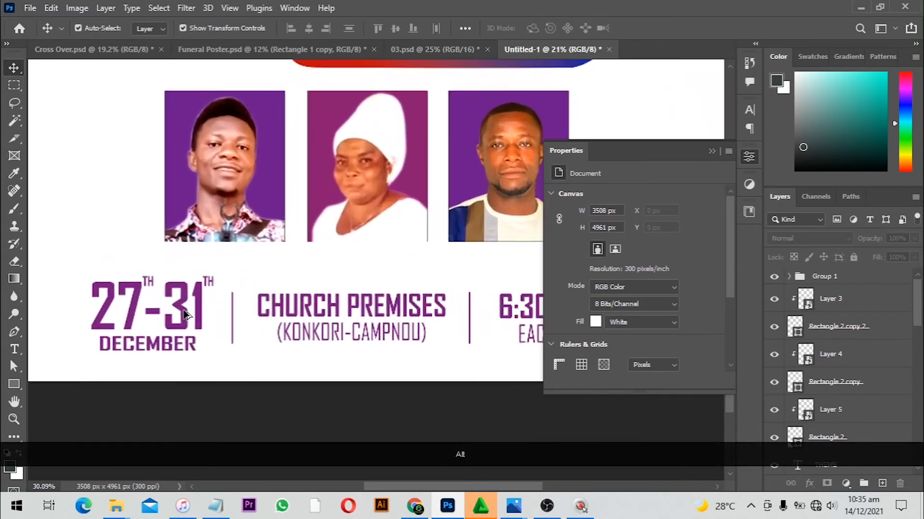
key(t)
click(260, 297)
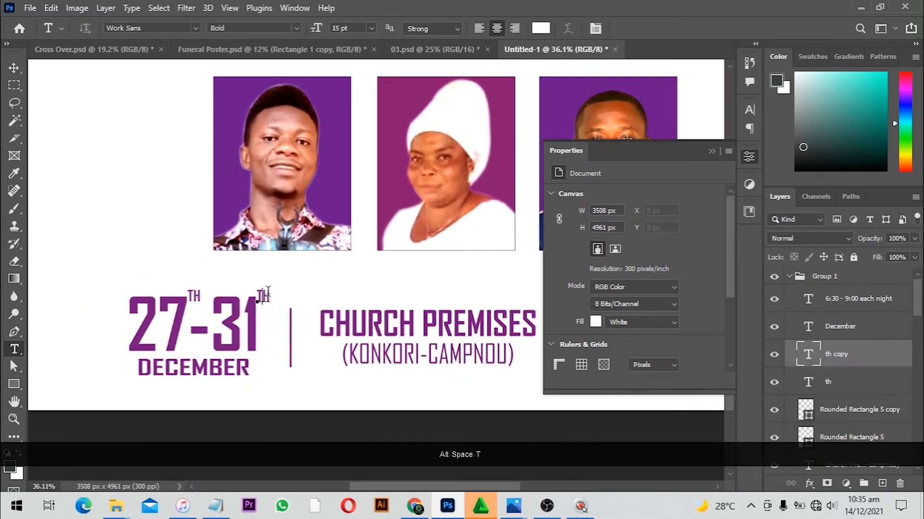
key(ctrl+a)
text(st)
key(Return)
Change the month text to December' 21 and shift it slightly left
click(255, 366)
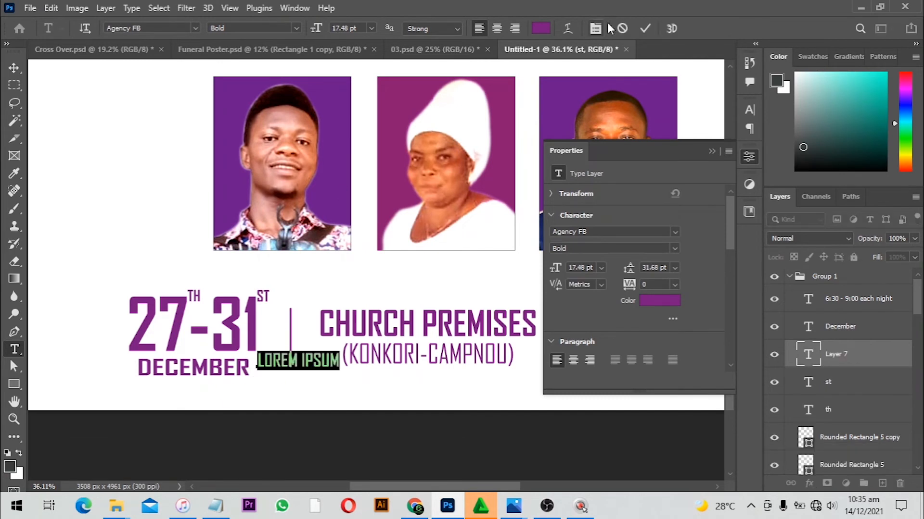
click(622, 29)
click(247, 368)
text(' 21)
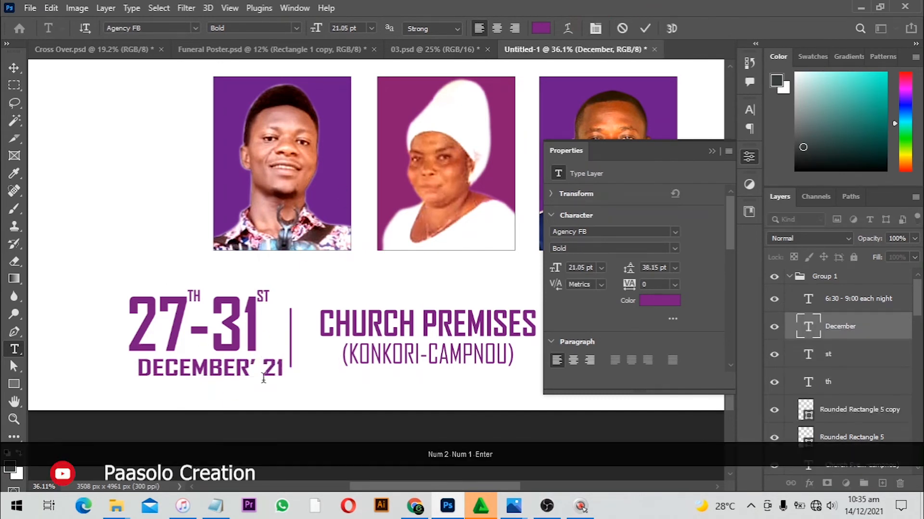
key(Return)
key(v)
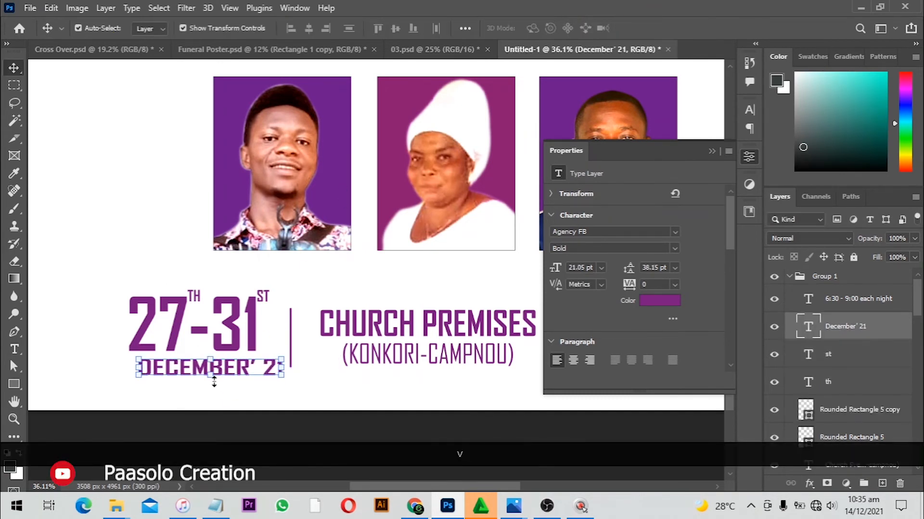
drag(217, 374, 192, 375)
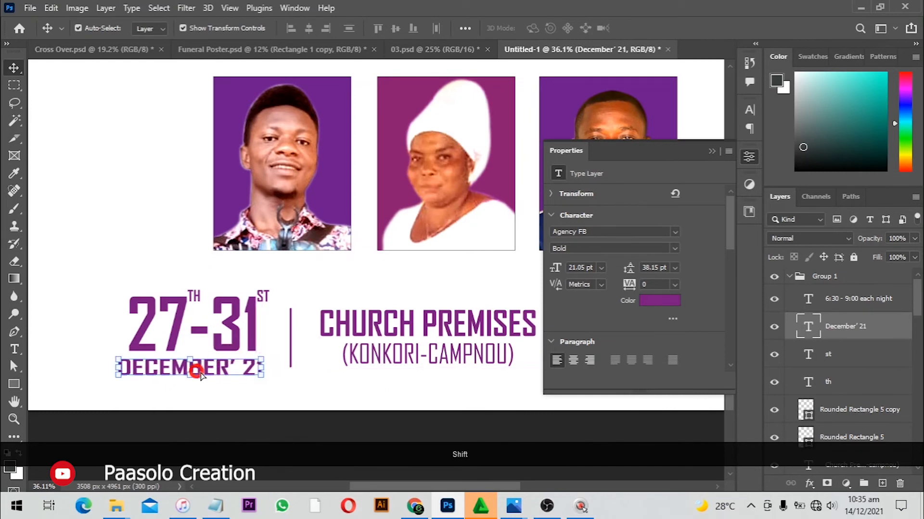
Draw a 478 × 86 px rectangle just beneath the first framed speaker photo
alt+scroll(206, 406, down, 3)
drag(341, 409, 235, 397)
alt+scroll(419, 347, down, 1)
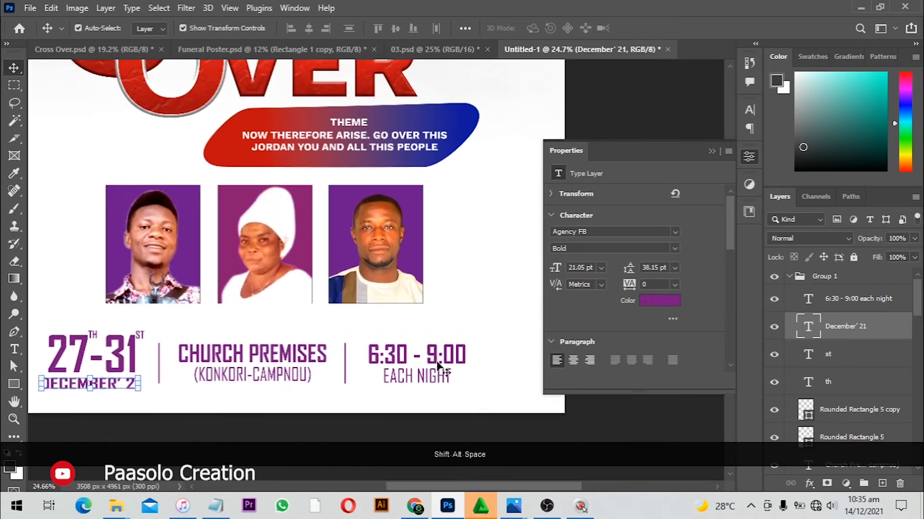
scroll(400, 339, up, 5)
alt+scroll(382, 331, down, 2)
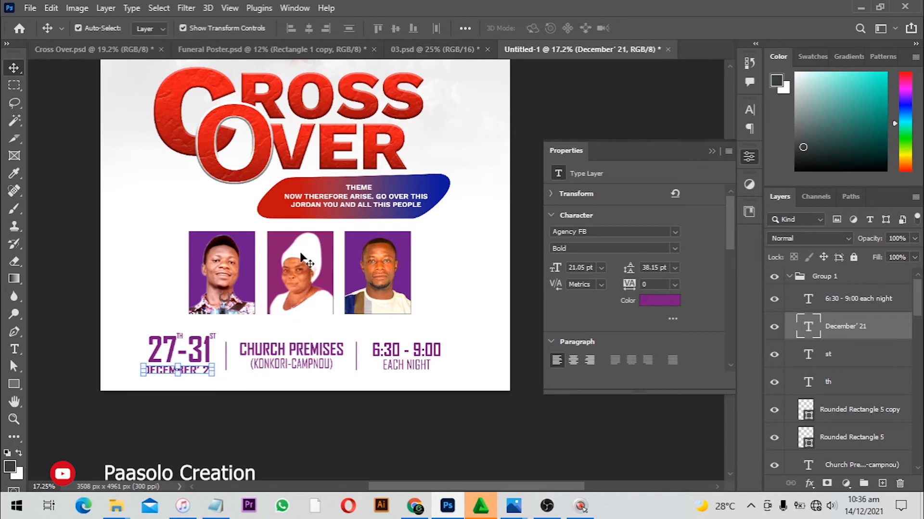
scroll(300, 257, up, 3)
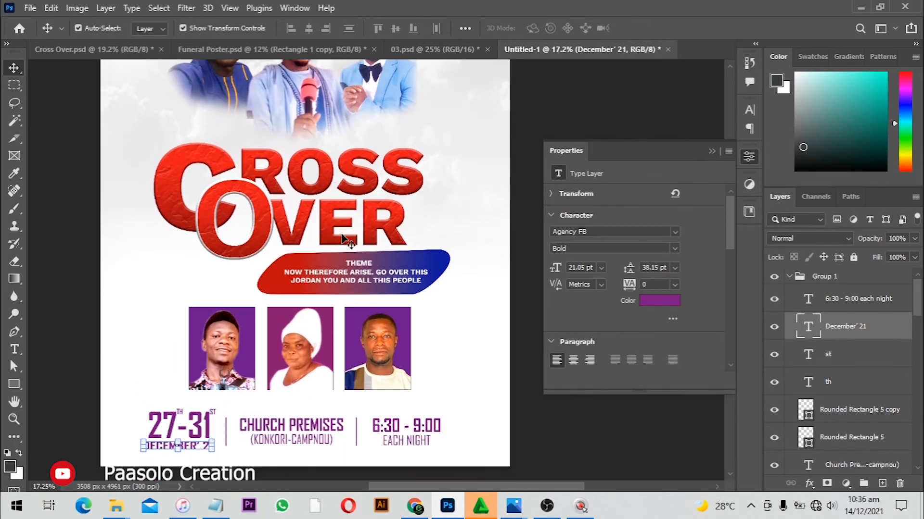
scroll(326, 258, down, 4)
click(13, 384)
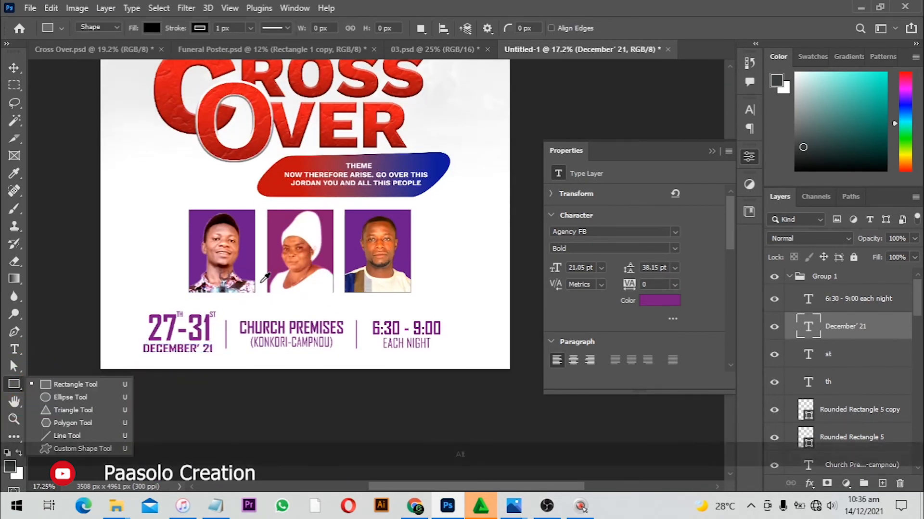
scroll(247, 244, up, 2)
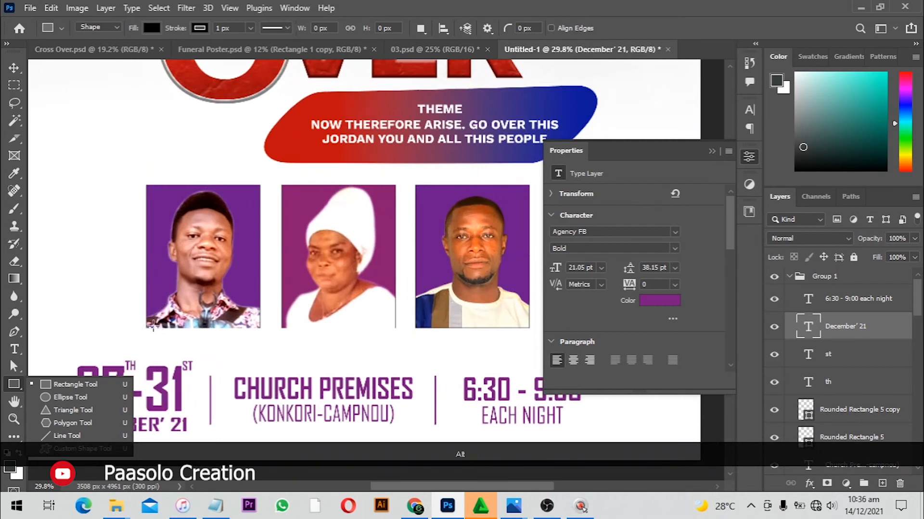
drag(153, 327, 249, 344)
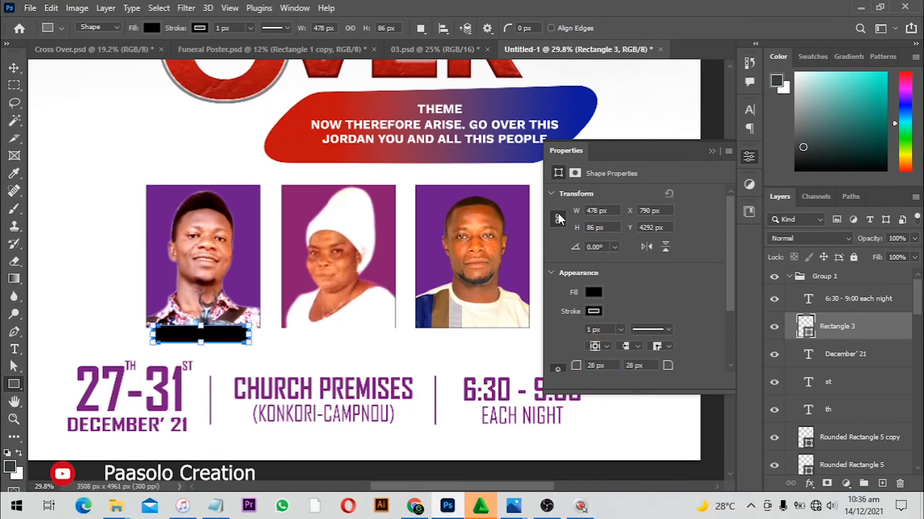
Copy the theme banner's gradient layer style and paste it onto the new rectangle
key(v)
click(567, 93)
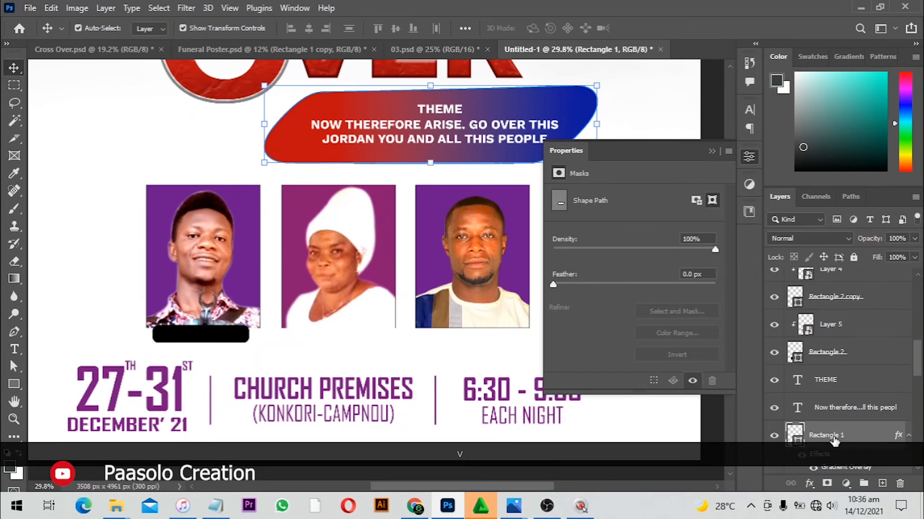
right_click(843, 411)
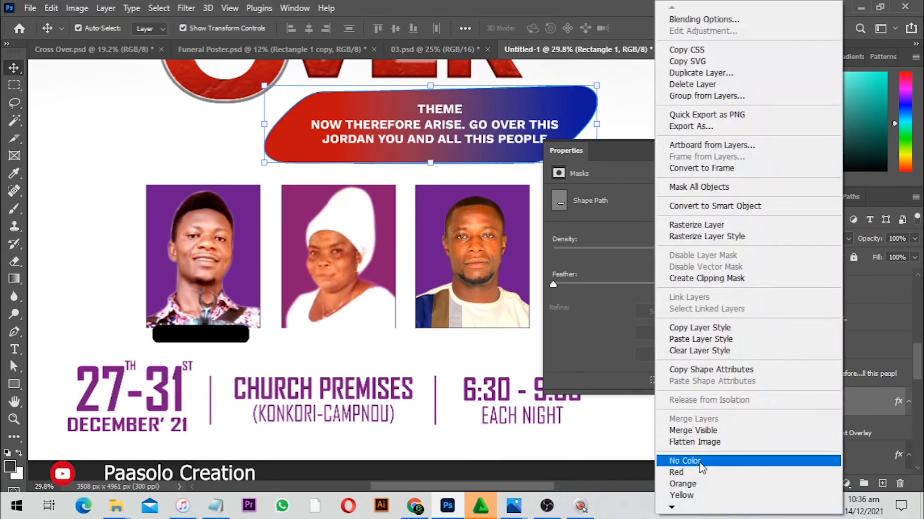
click(707, 327)
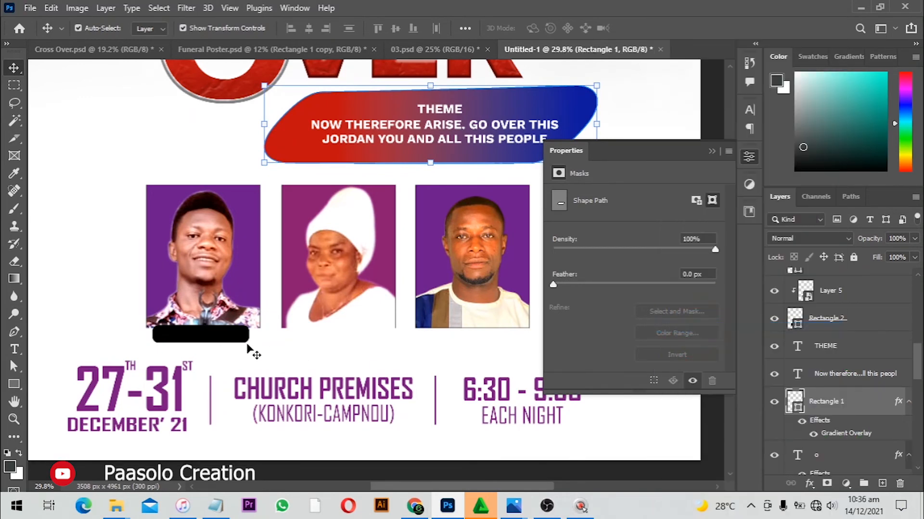
click(233, 337)
right_click(867, 283)
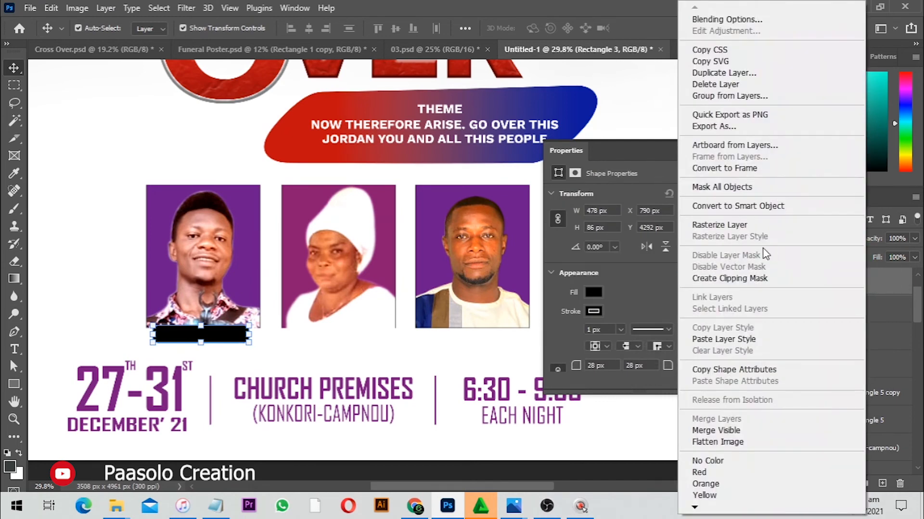
click(736, 334)
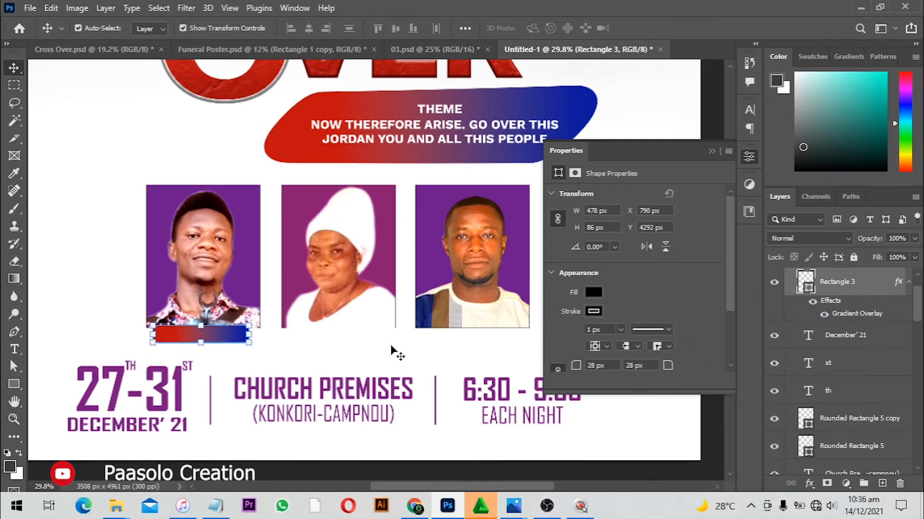
Duplicate the gradient bar beneath the second and third speaker photos
drag(220, 333, 455, 331)
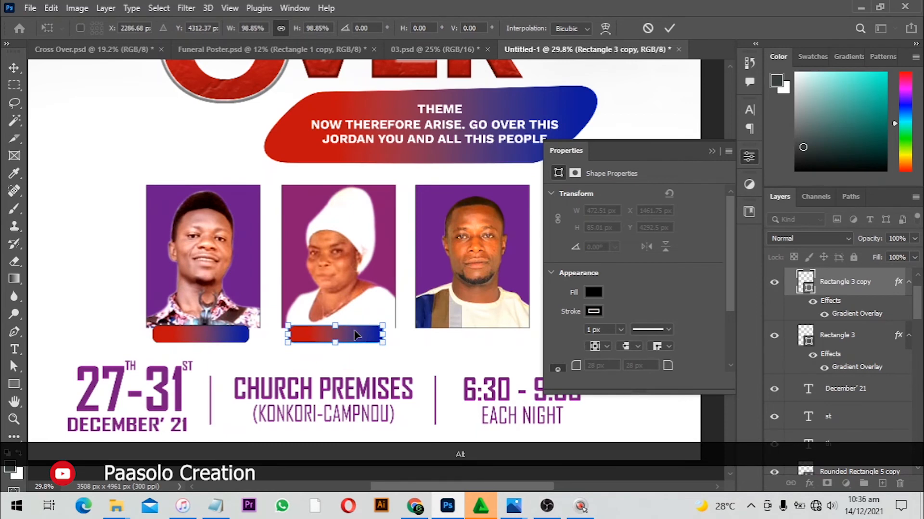
key(Return)
drag(355, 338, 490, 338)
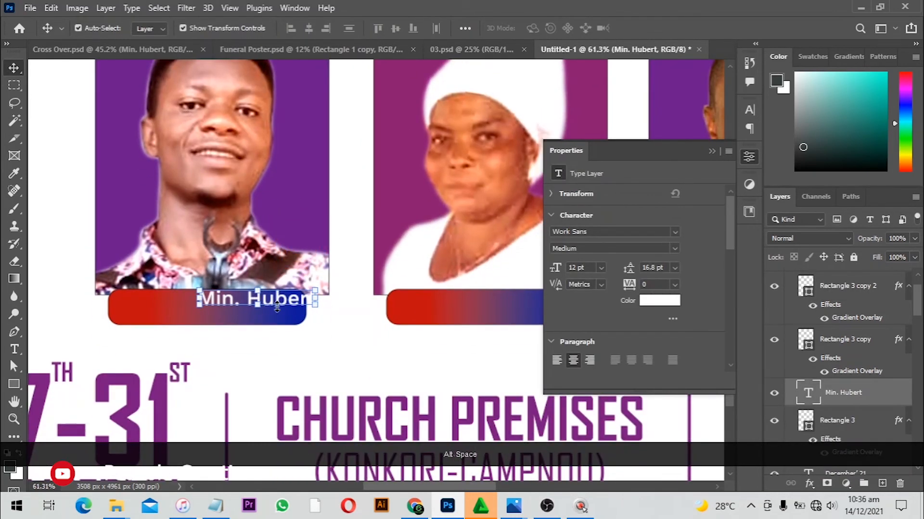
Center the Min. Hubert name text on the first gradient bar
drag(278, 301, 224, 307)
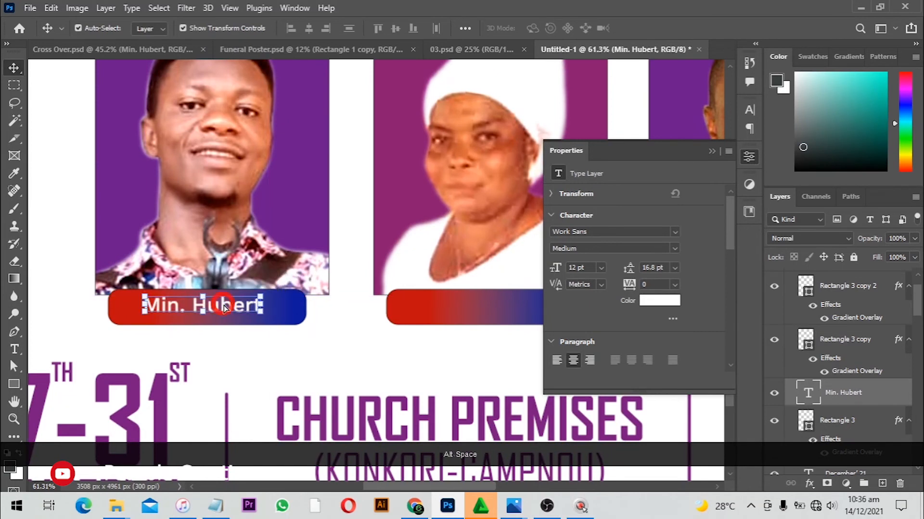
key(t)
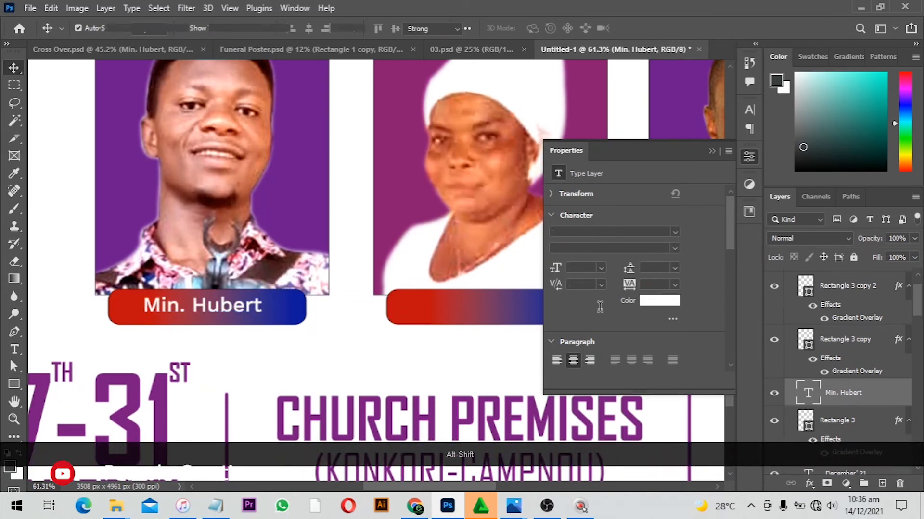
shift+click(490, 308)
key(alt+shift+space)
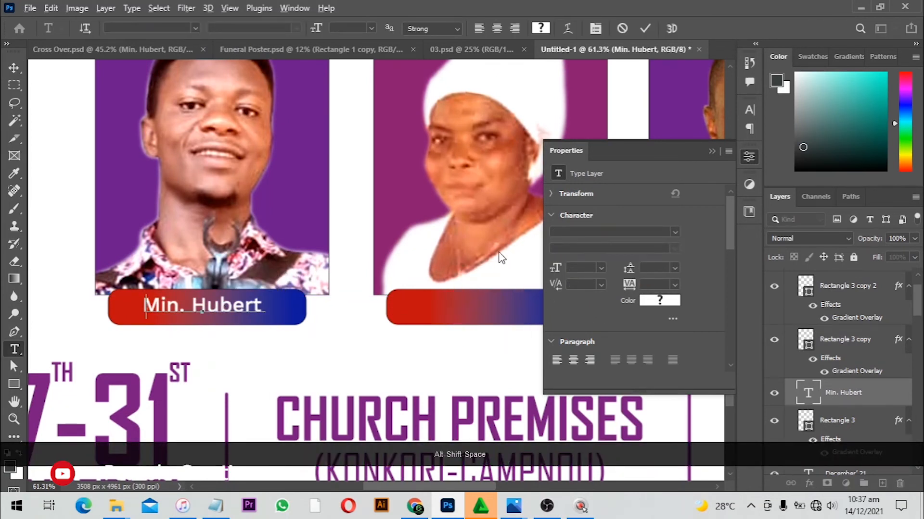
drag(303, 250, 142, 265)
Duplicate the Min. Hubert name text onto the second and third gradient bars, bringing it to the front
drag(81, 325, 330, 319)
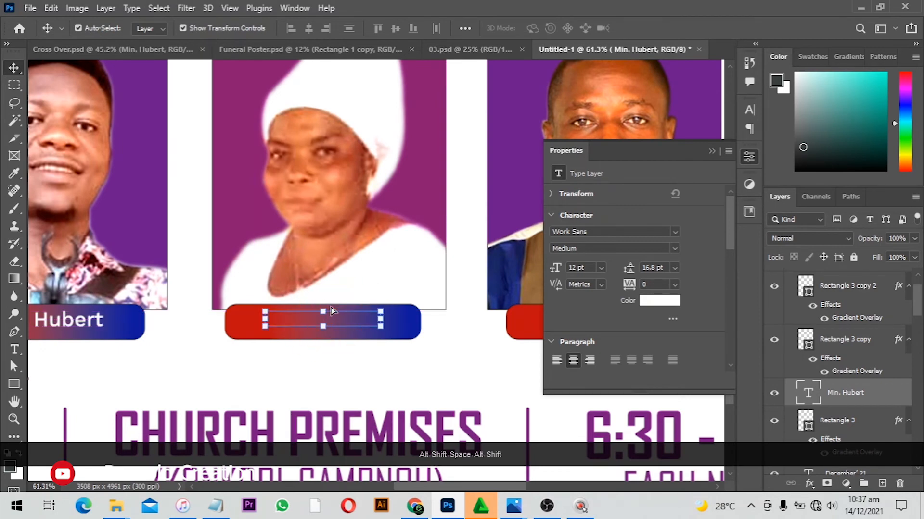
key(ctrl+shift+])
key(space)
drag(405, 236, 146, 236)
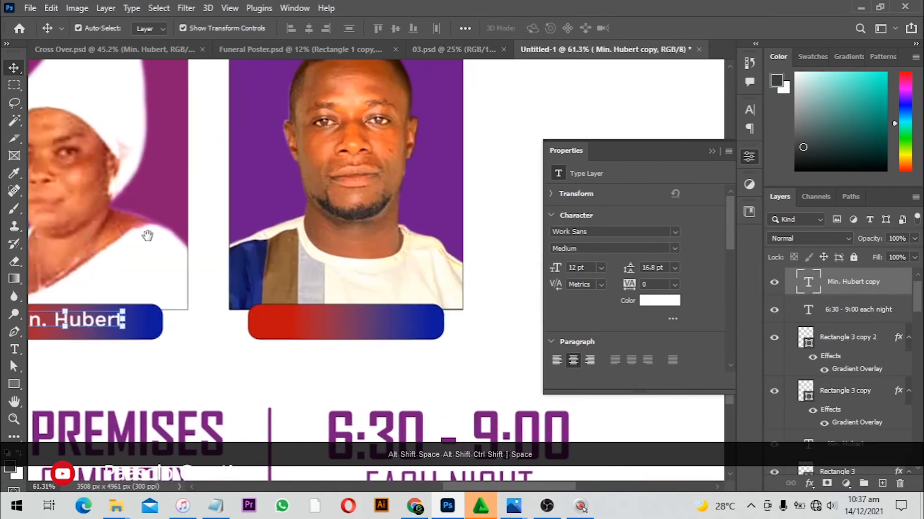
drag(89, 327, 369, 334)
scroll(392, 321, down, 4)
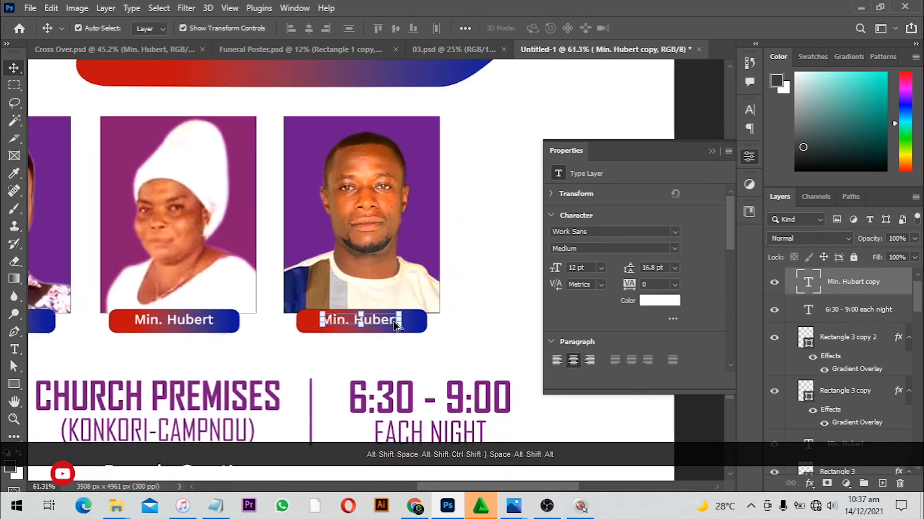
drag(306, 172, 354, 342)
Duplicate the Host and Apostle caption texts to place copies beside the other top speakers
scroll(354, 341, down, 3)
scroll(356, 313, up, 3)
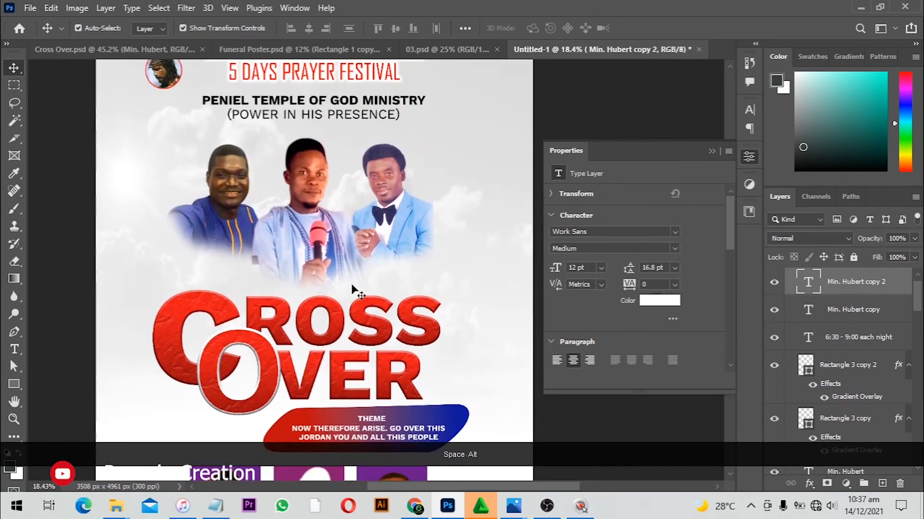
scroll(336, 244, up, 2)
scroll(332, 255, down, 1)
scroll(317, 283, up, 2)
scroll(317, 282, up, 1)
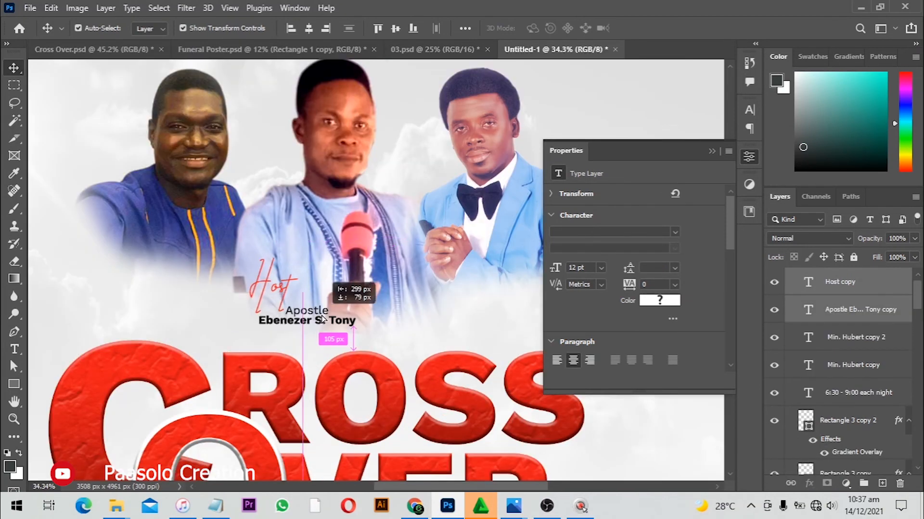
drag(313, 325, 174, 286)
drag(251, 300, 506, 304)
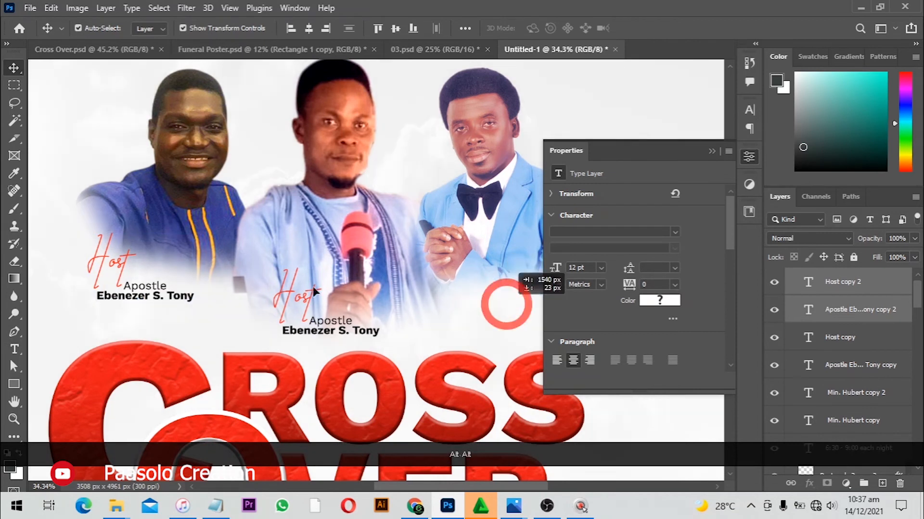
Select the left speaker's caption layers and copy them under the right speaker
click(125, 284)
click(111, 269)
shift+click(161, 294)
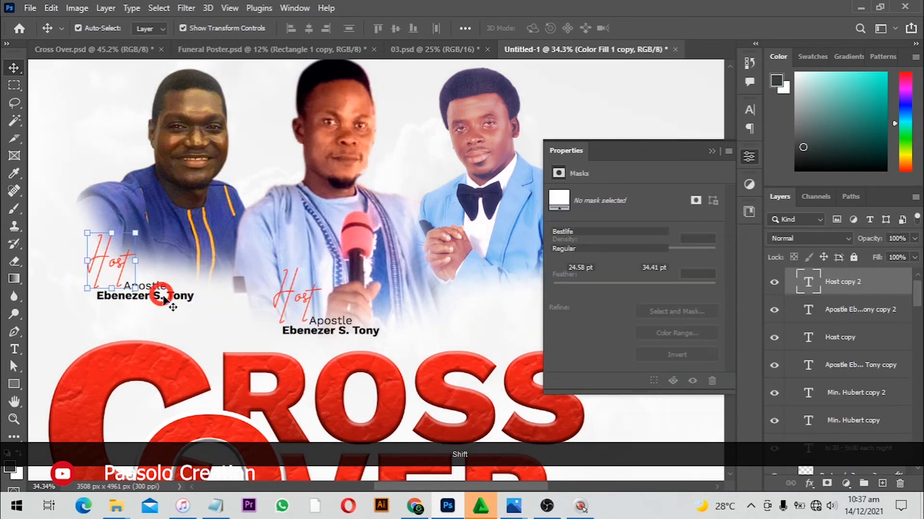
drag(108, 267, 469, 282)
Replace the left speaker's Host label with G. Min
double_click(106, 260)
key(ctrl+a)
key(BackSpace)
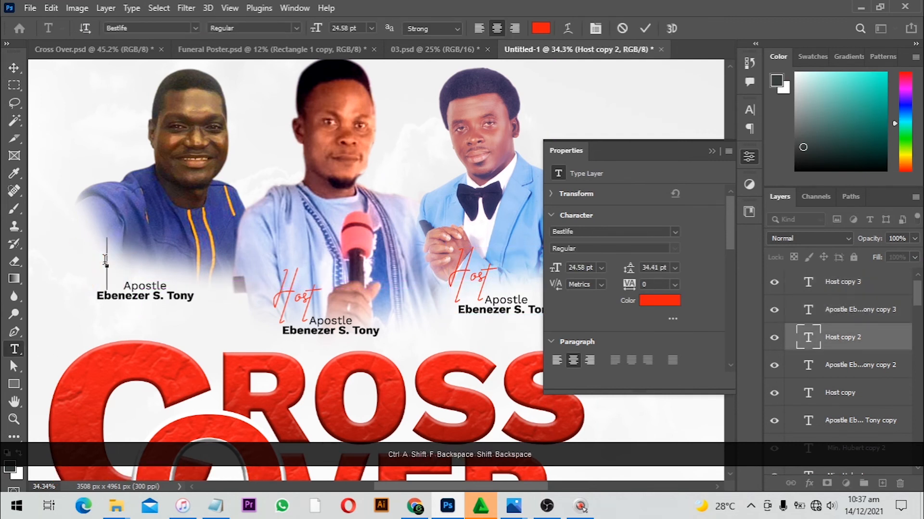
text(G. Min)
key(ctrl+Return)
key(v)
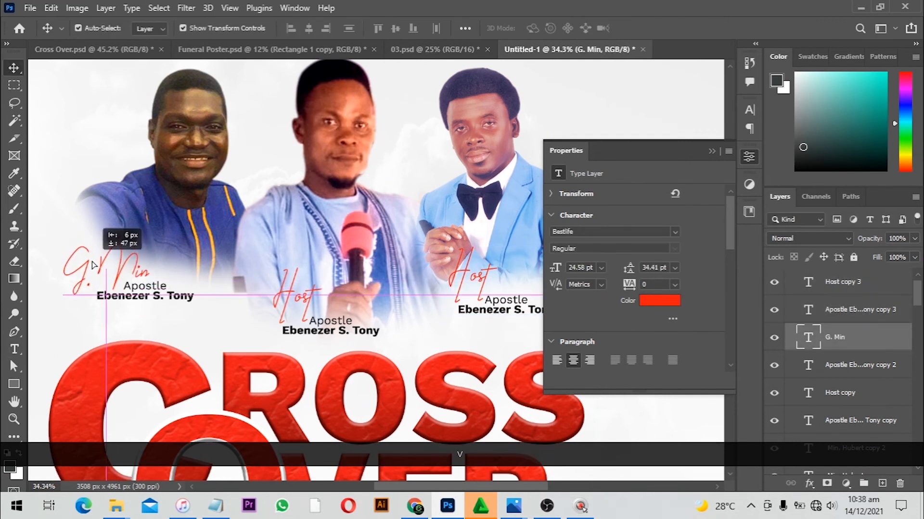
Replace the right speaker's Host label with a copy of the G. Min text
click(469, 278)
key(Delete)
drag(99, 266, 460, 278)
key(ctrl+alt+0)
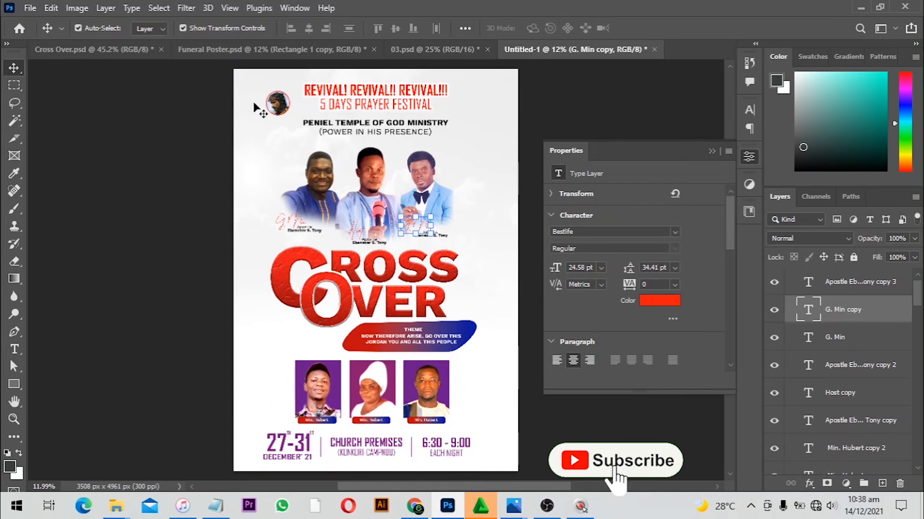
Open the Change Design smart object in the 03.psd mockup for editing
click(411, 49)
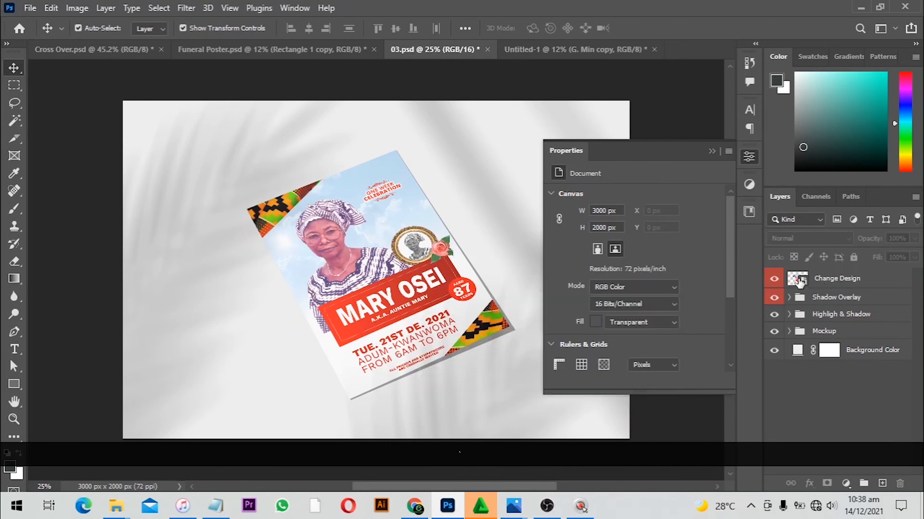
click(798, 281)
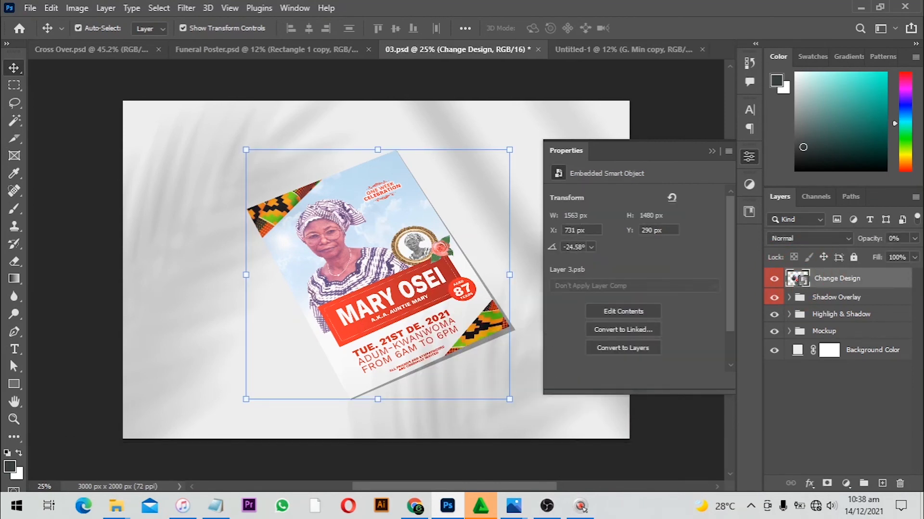
double_click(798, 280)
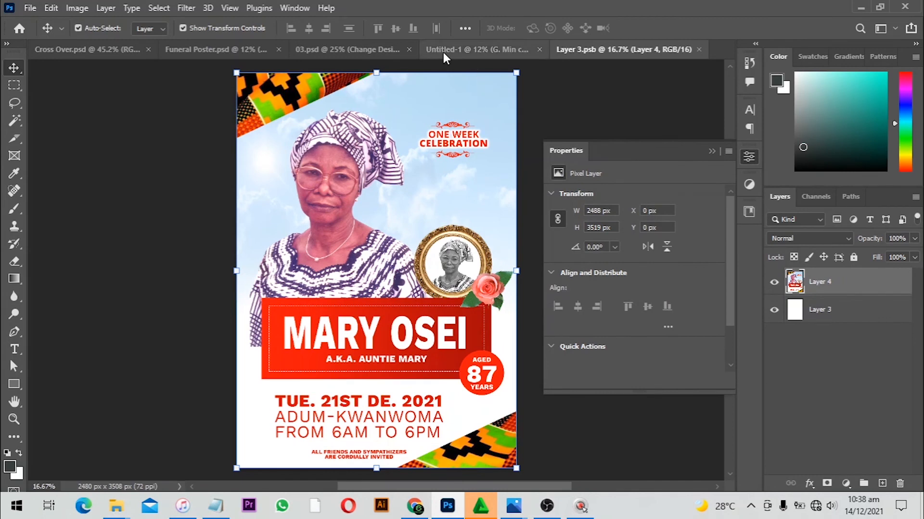
Return to the poster document and stamp all visible layers into a new merged layer above Group 1
click(350, 48)
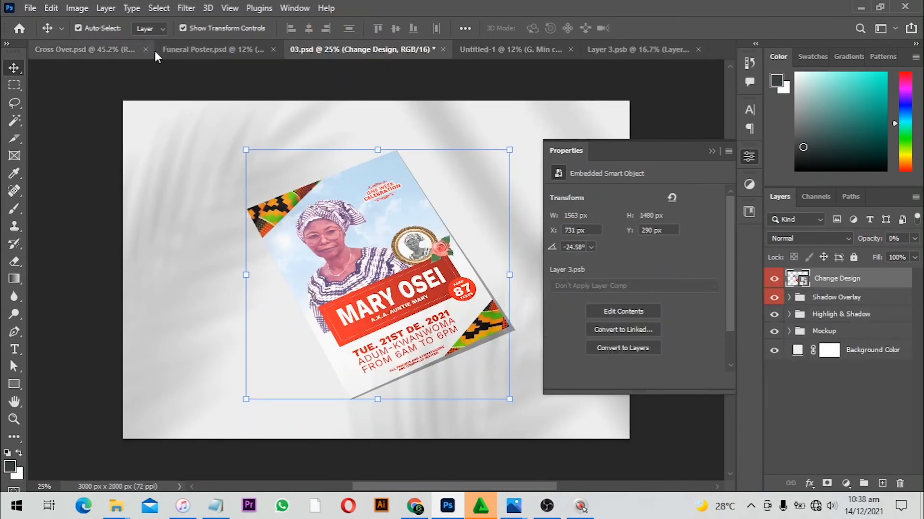
click(480, 53)
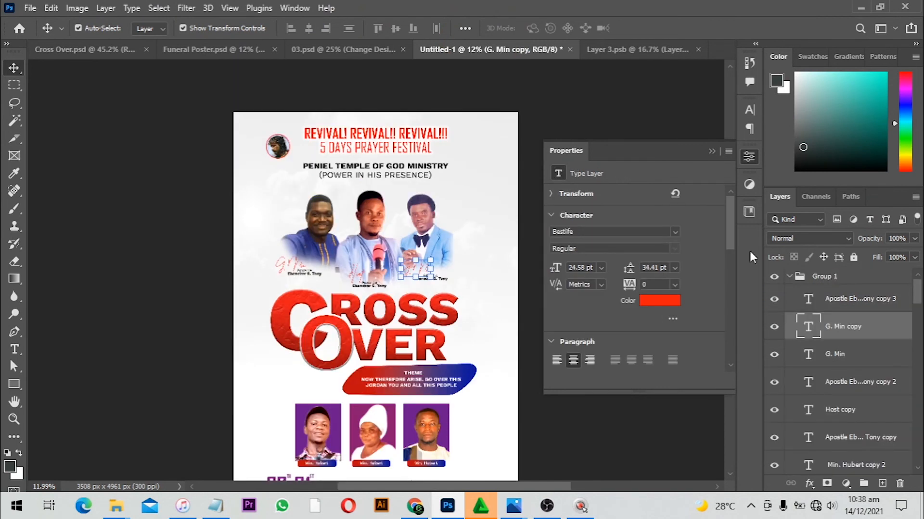
click(832, 278)
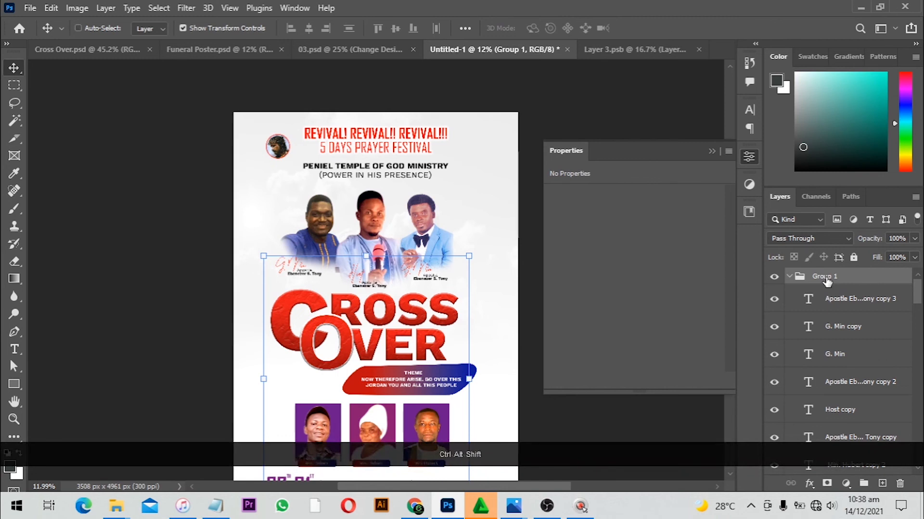
key(ctrl+alt+shift+e)
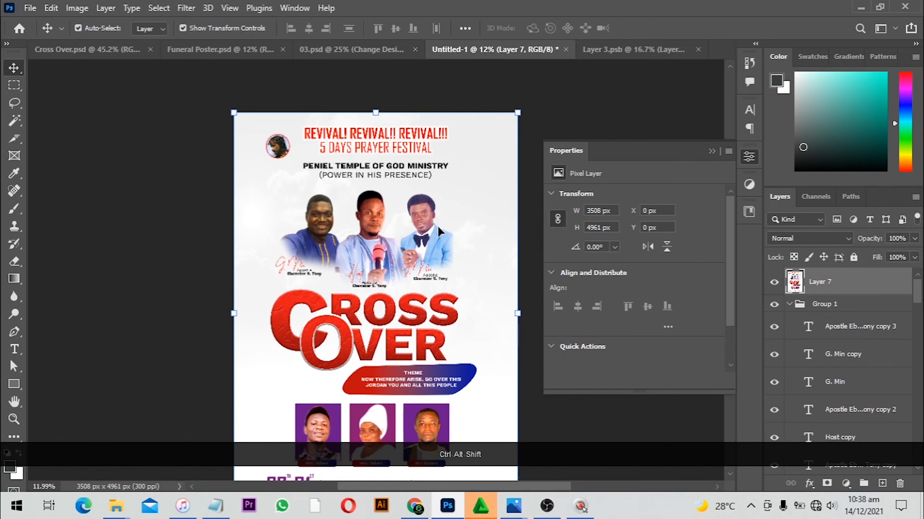
Move the merged poster layer into the Layer 3.psb smart object, accepting the bit-depth warning
drag(414, 225, 596, 52)
drag(673, 61, 463, 225)
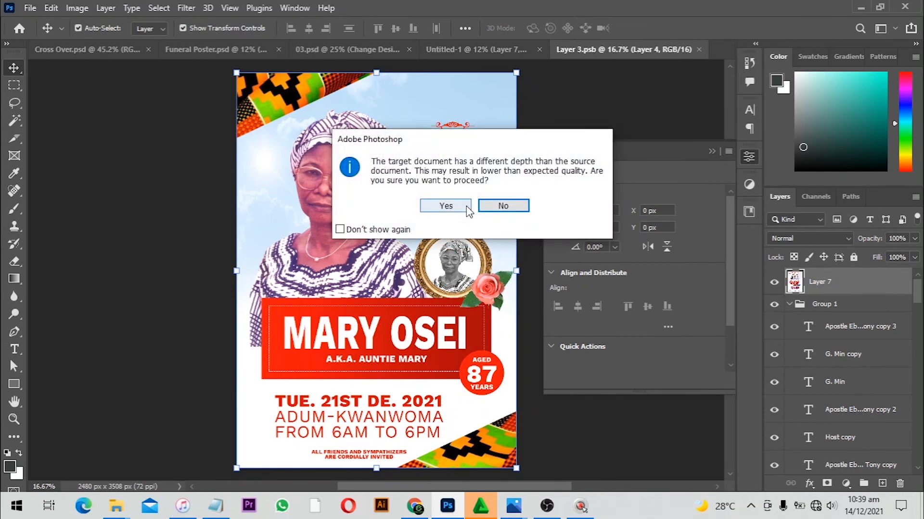
click(466, 206)
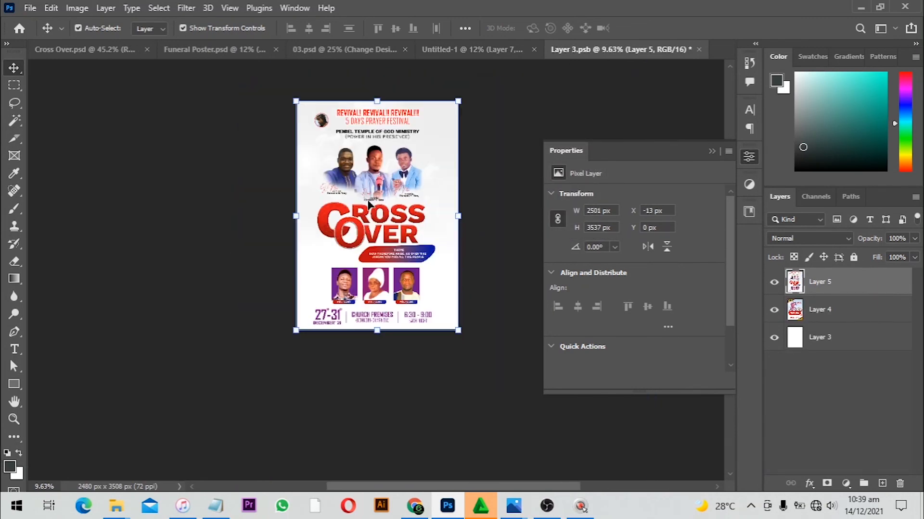
Delete the old funeral design layers and save the smart object to update the 03.psd mockup
click(837, 309)
key(Delete)
key(BackSpace)
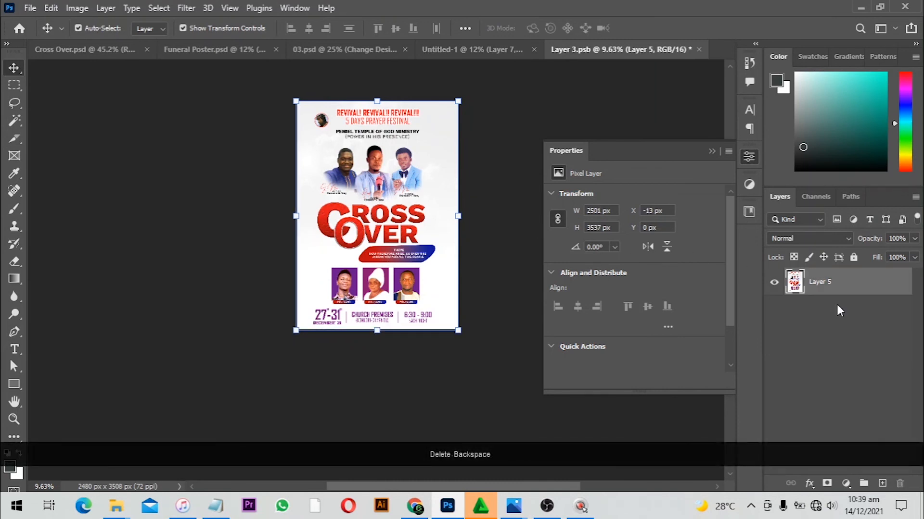
scroll(469, 258, up, 2)
key(ctrl+s)
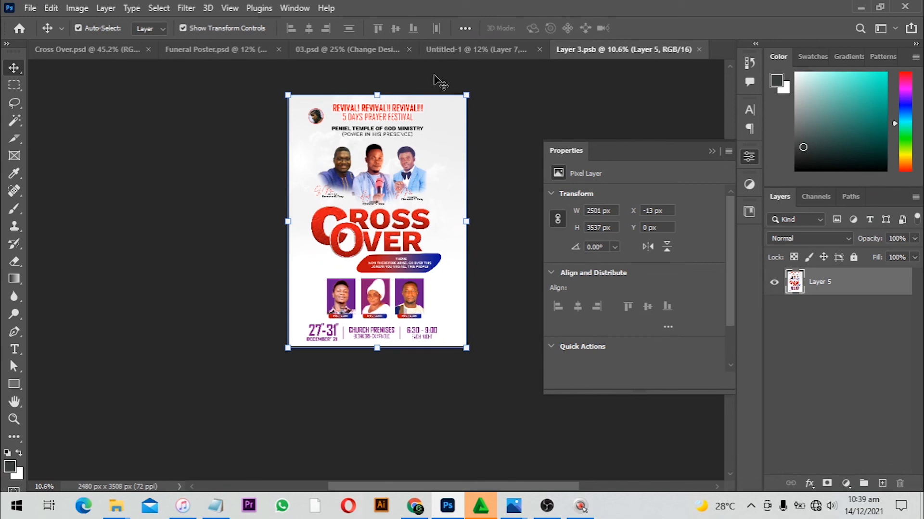
click(699, 50)
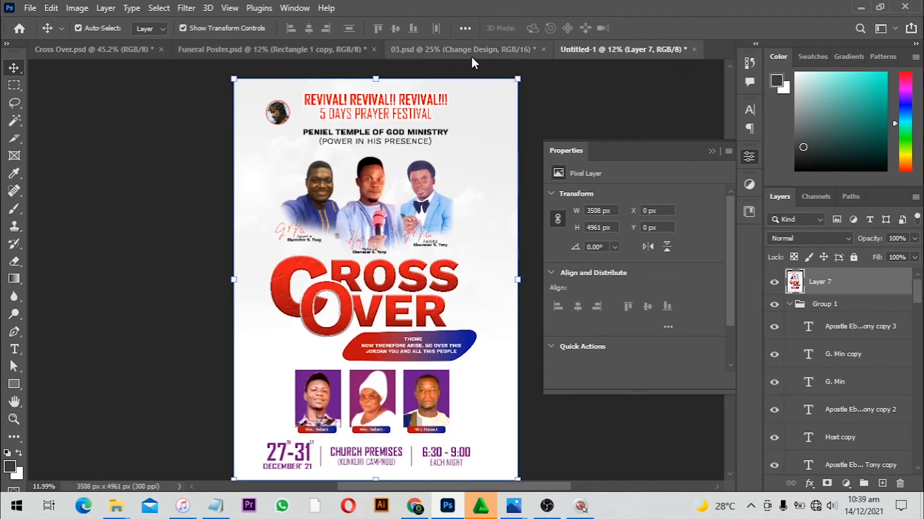
click(445, 51)
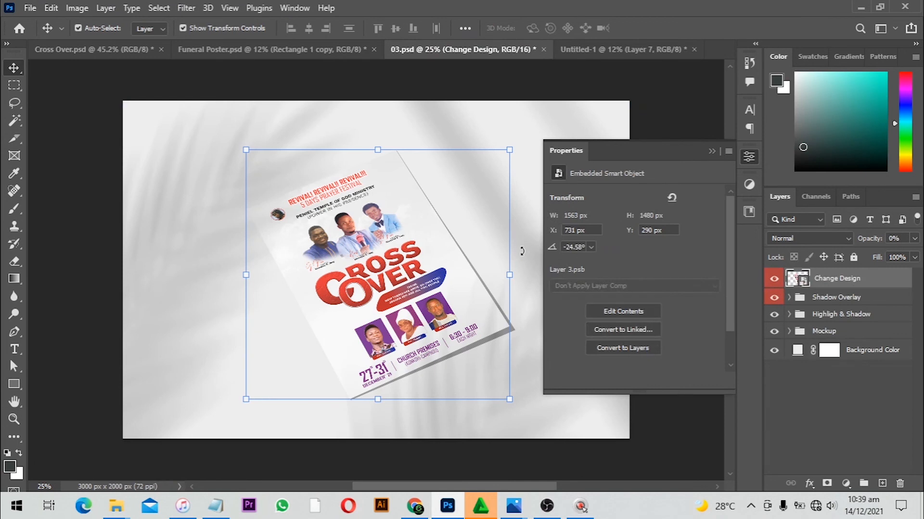